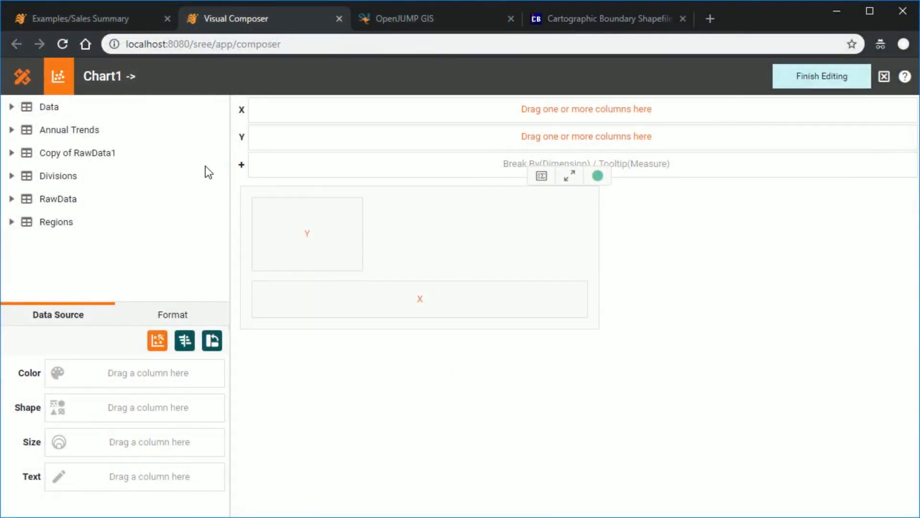
Step: Make the State dimension of the Data table geographic, using the U.S. map, State layer and Built-in mapping
click(10, 107)
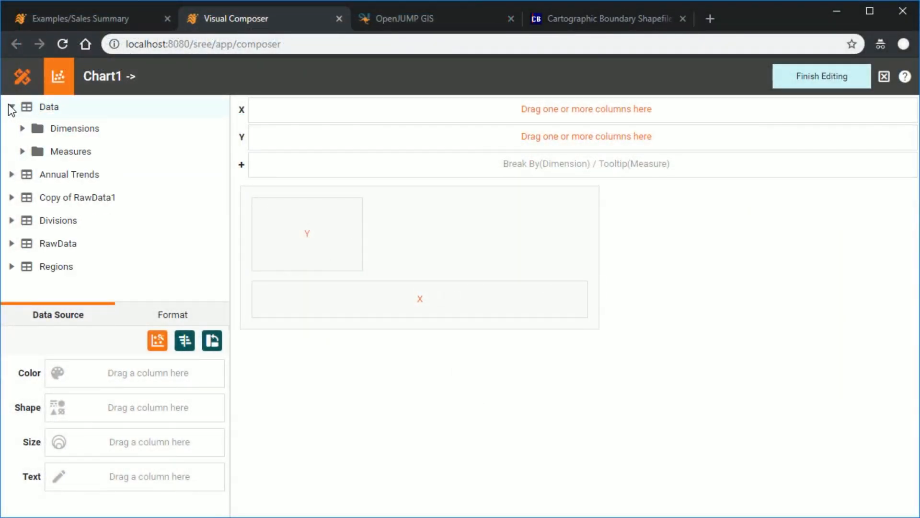
click(22, 128)
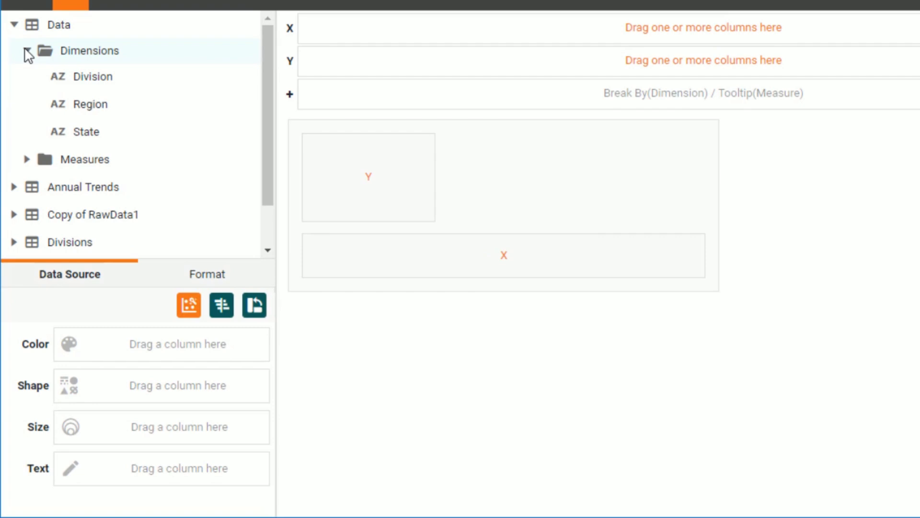
right_click(124, 139)
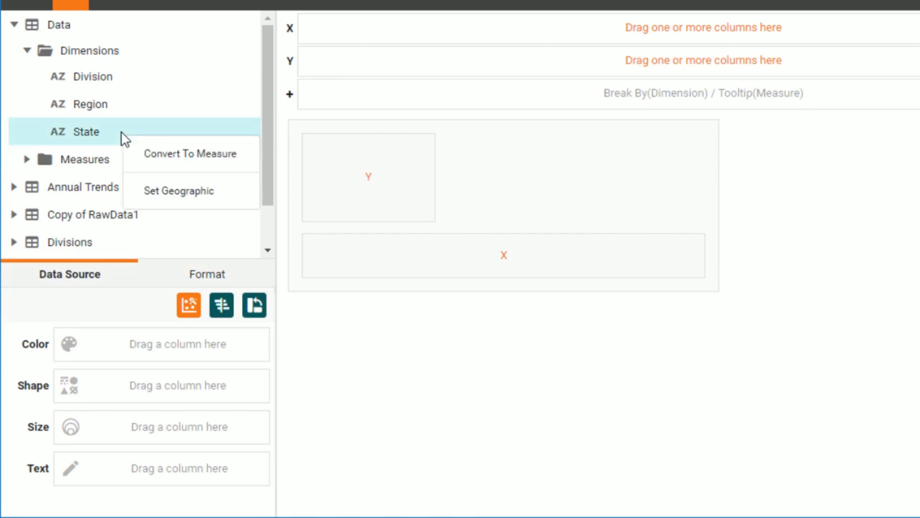
click(229, 194)
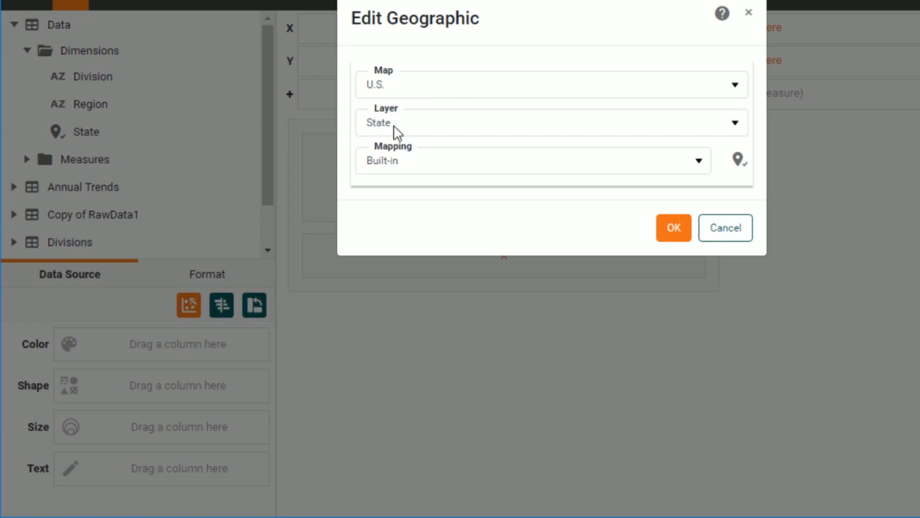
click(421, 127)
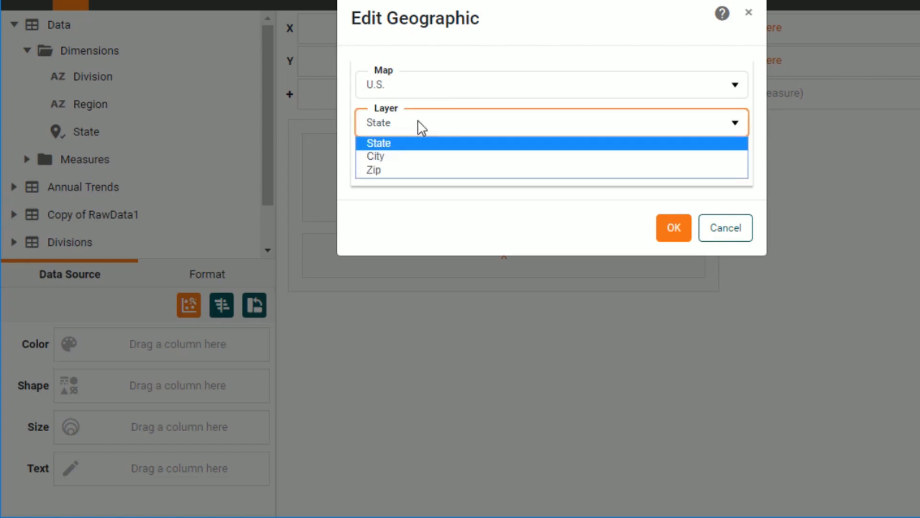
click(420, 128)
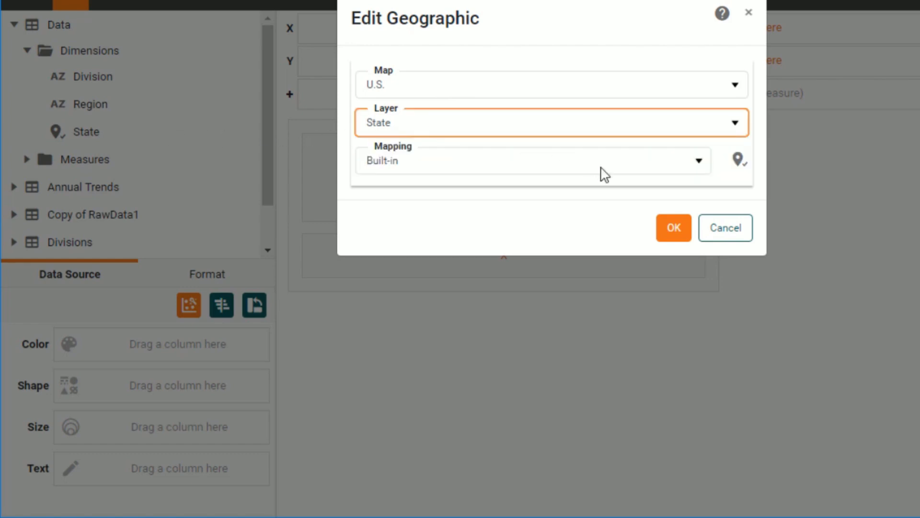
click(674, 229)
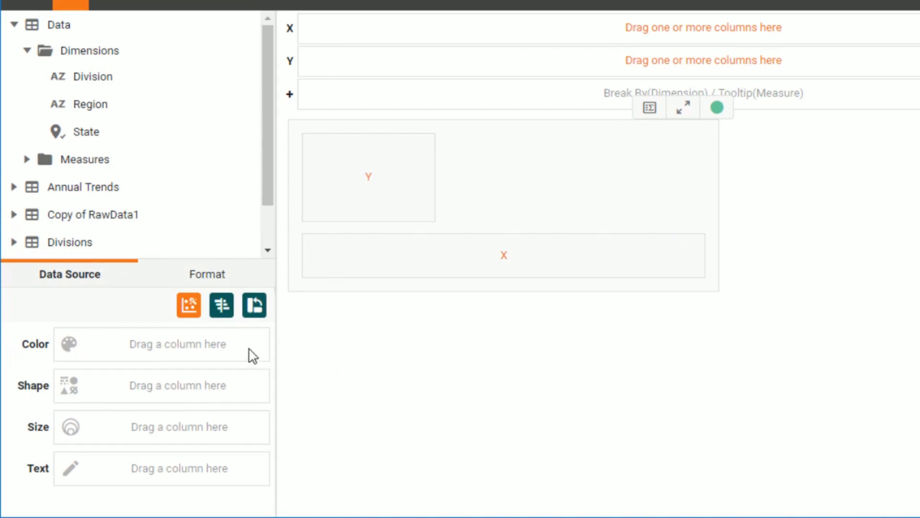
Step: Change the chart style to Map and assign State as its geographic column
click(189, 307)
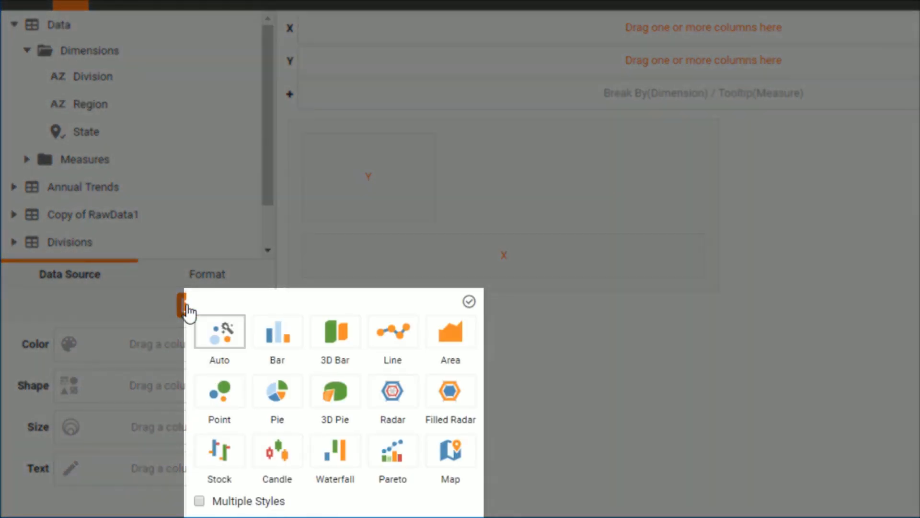
click(460, 455)
click(469, 301)
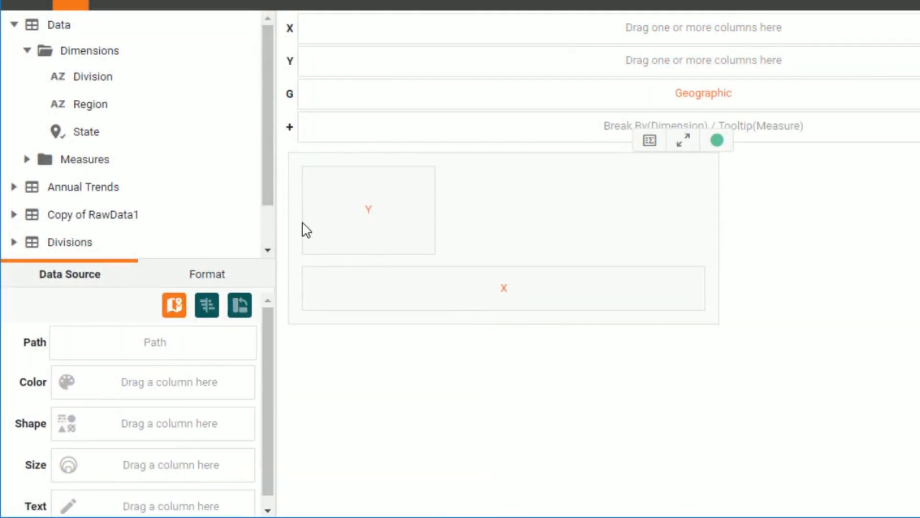
drag(117, 142, 363, 94)
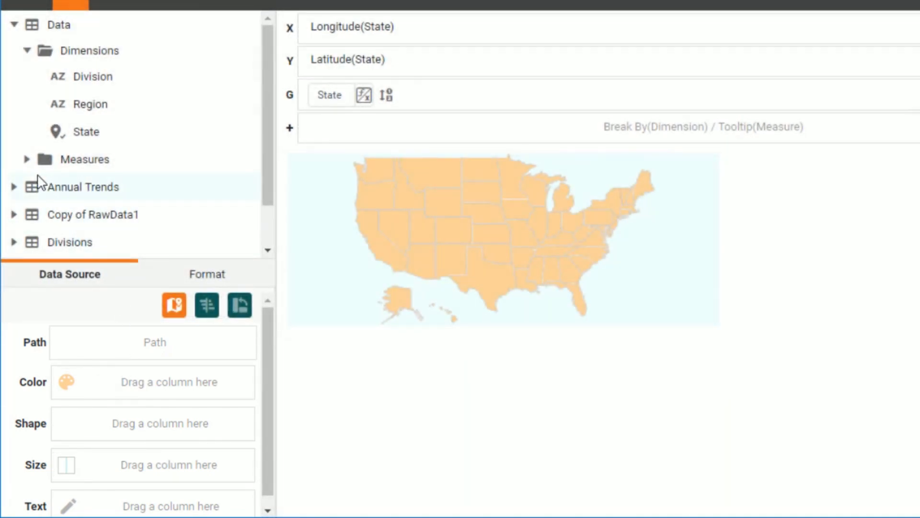
Step: Color the states by the Federal spending measure and finish editing the chart
click(27, 159)
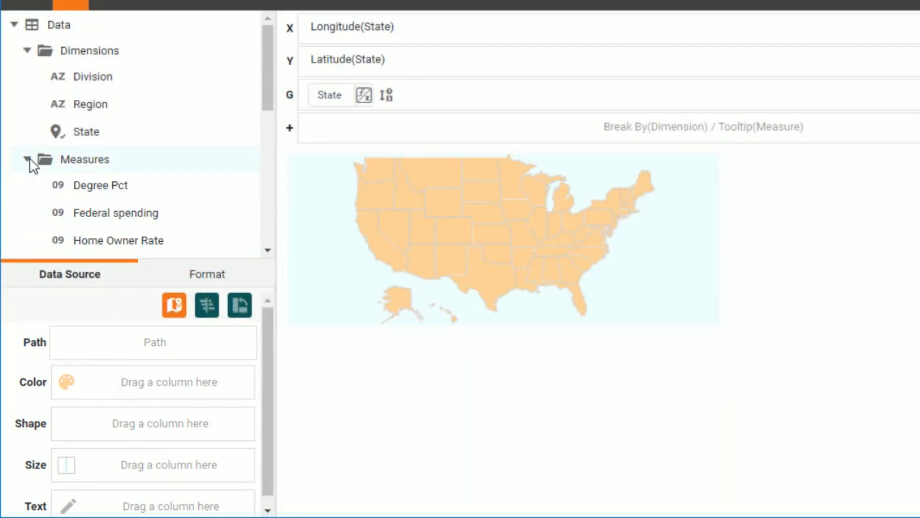
scroll(115, 144, down, 3)
drag(125, 102, 141, 379)
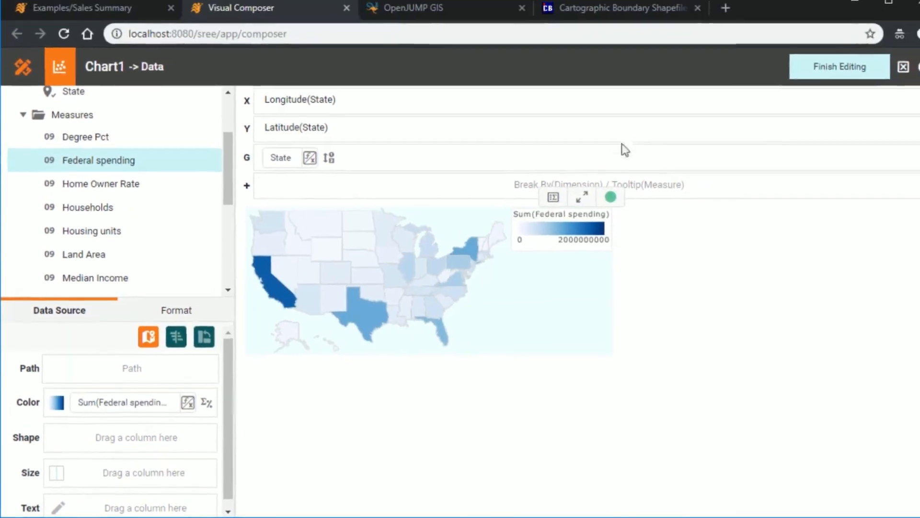
click(807, 66)
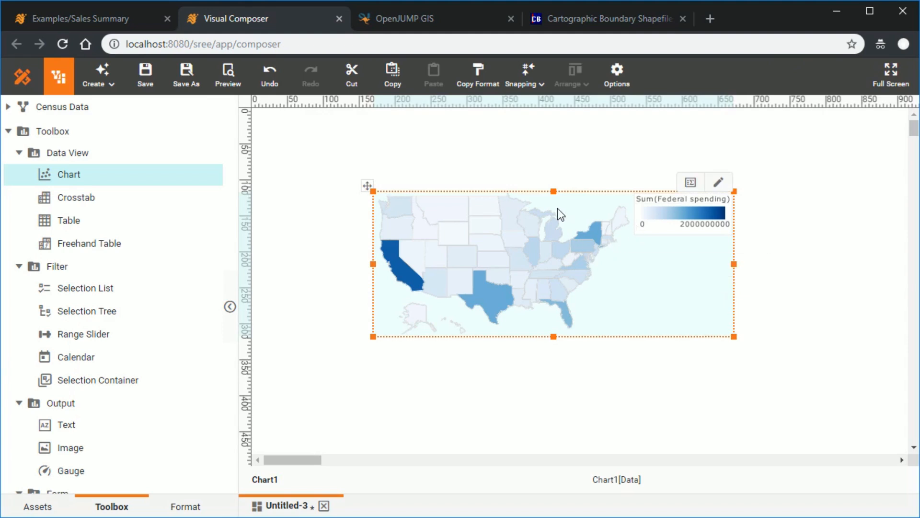
Step: Enlarge the chart vertically at its upper and lower edges, and place the Federal spending legend beneath the map
drag(555, 193, 554, 130)
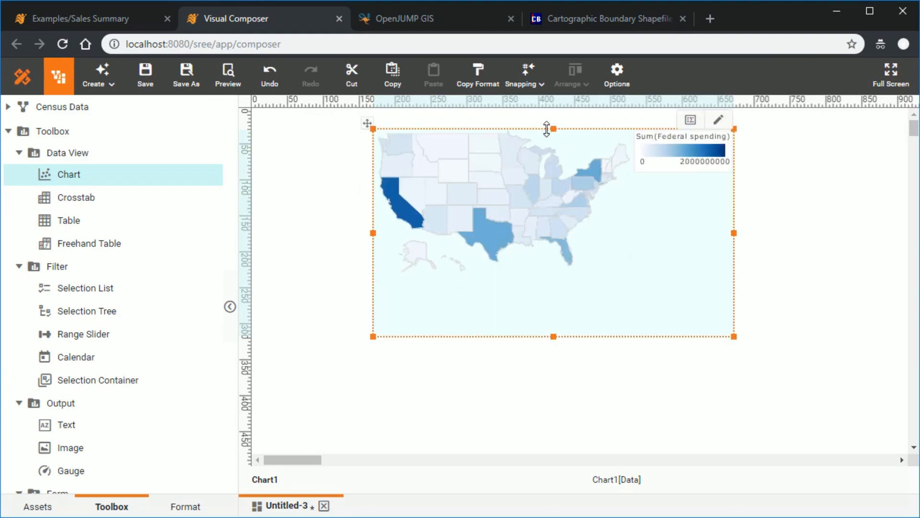
drag(697, 137, 596, 335)
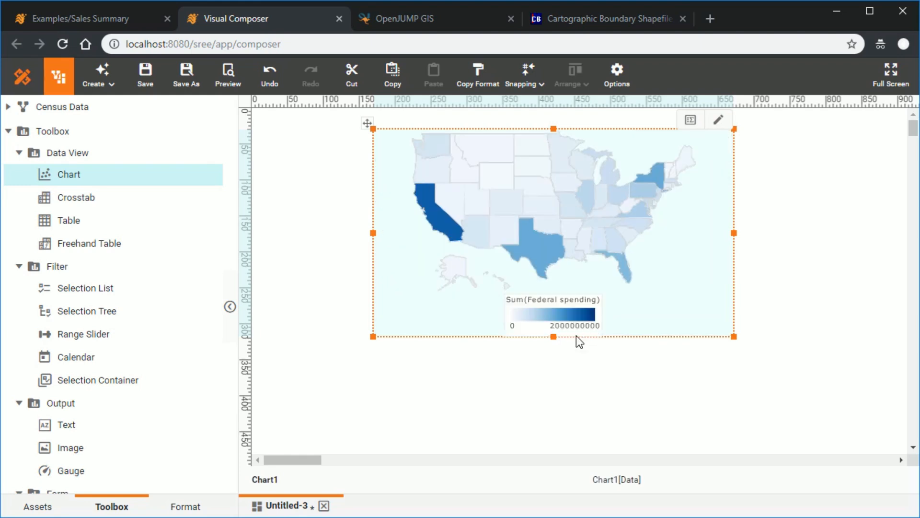
drag(553, 336, 565, 416)
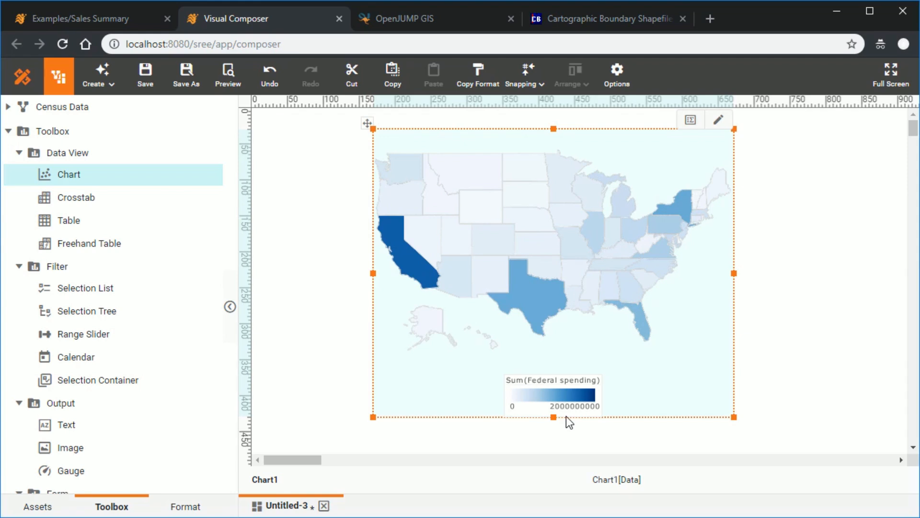
Step: Enable Show Values for the map's plot to label the states
right_click(573, 250)
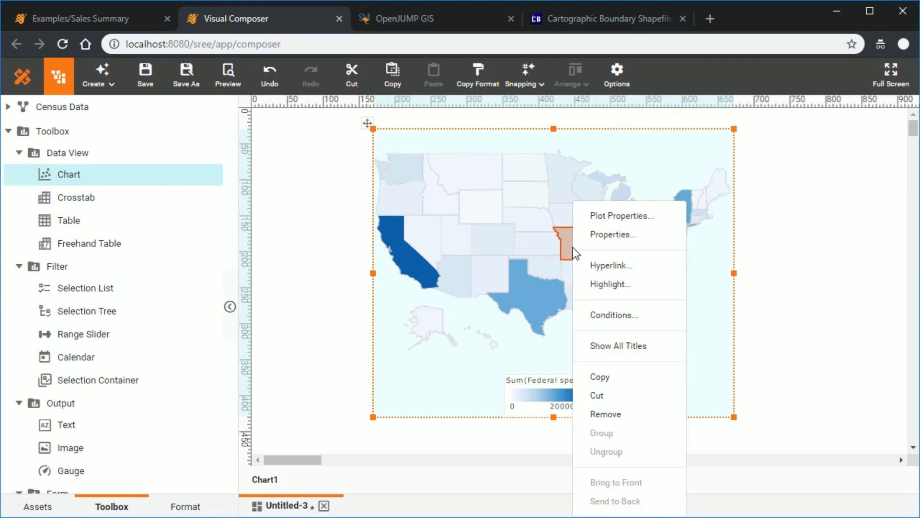
click(624, 215)
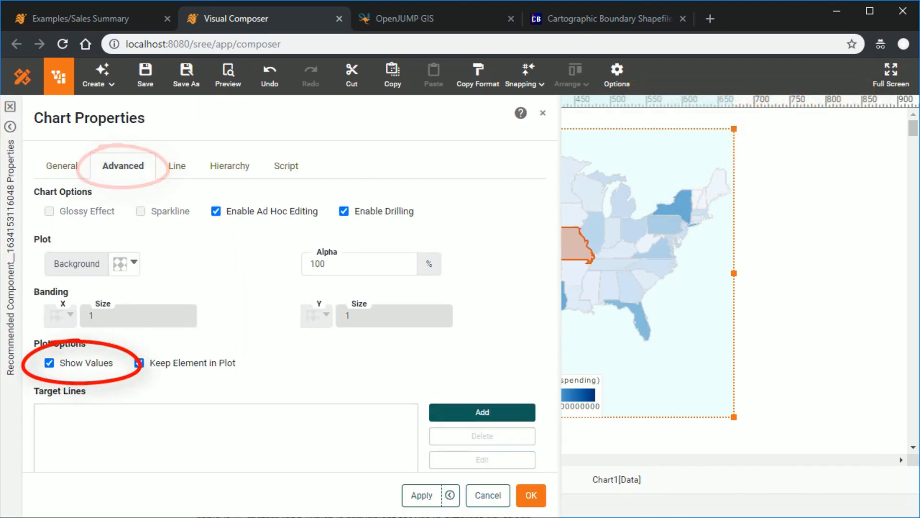
click(534, 495)
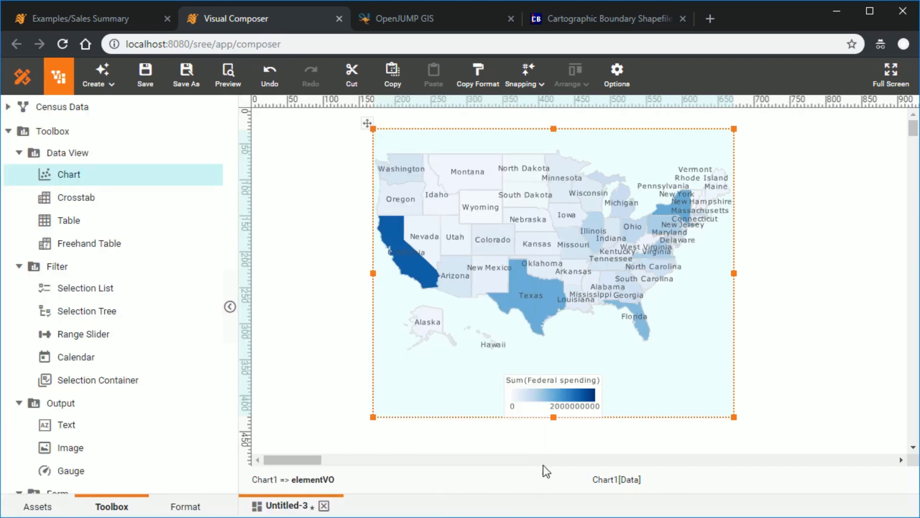
Step: Reopen the chart for editing and bind the Federal spending measure to its Text labels
click(718, 126)
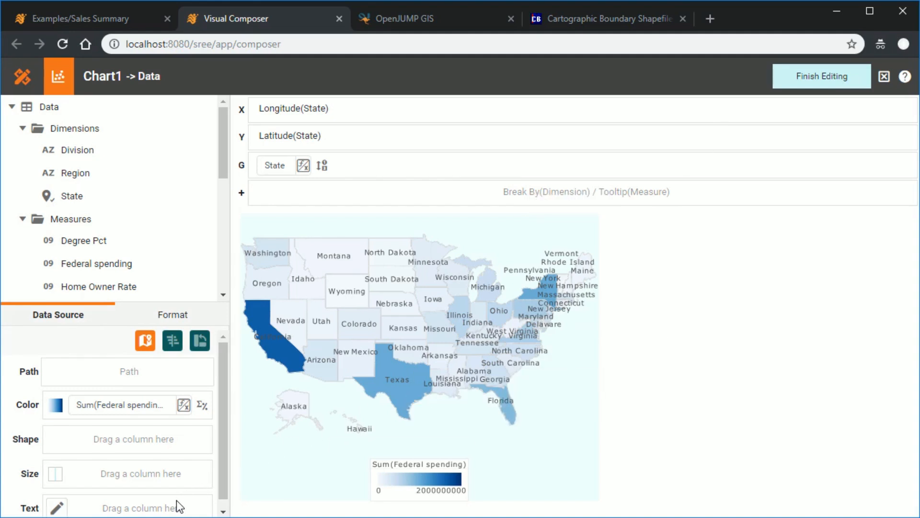
drag(222, 446, 222, 458)
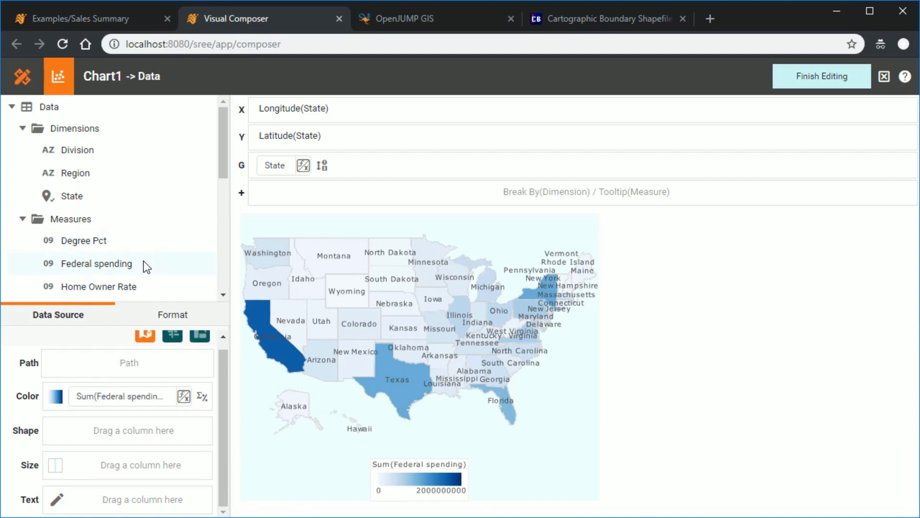
drag(145, 267, 120, 494)
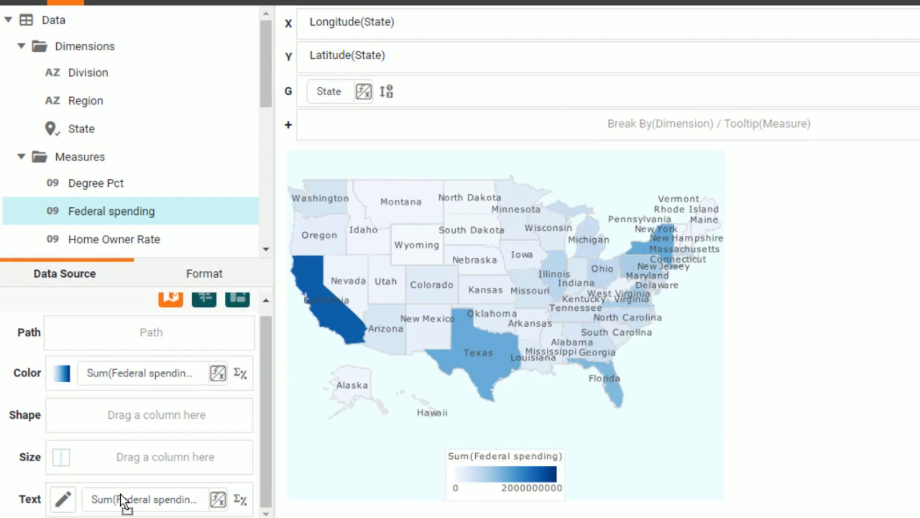
Step: Format the map's Federal spending labels as Number with the custom format #,###M, and finish editing the chart
mouse_move(403, 273)
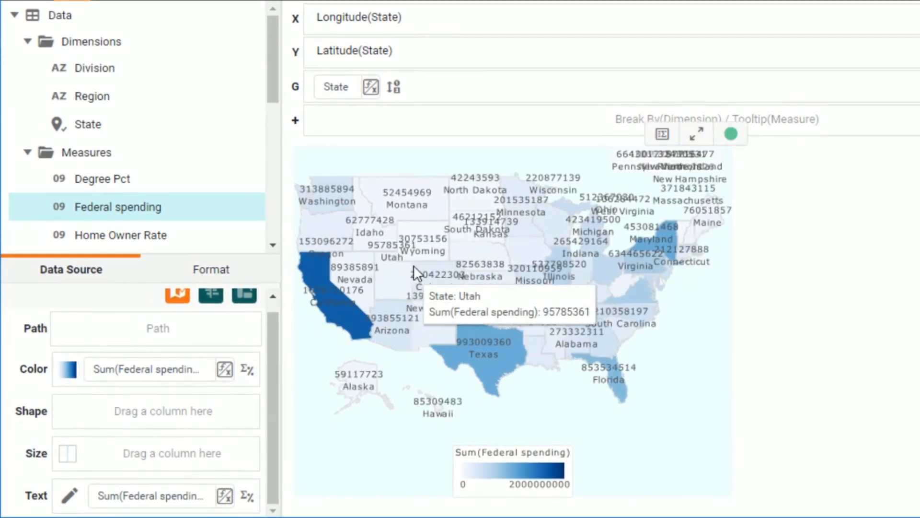
click(424, 238)
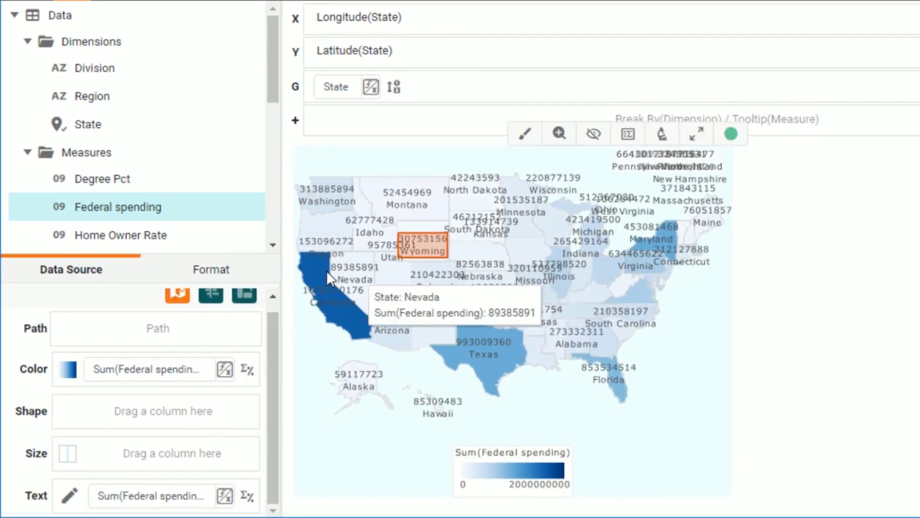
click(211, 275)
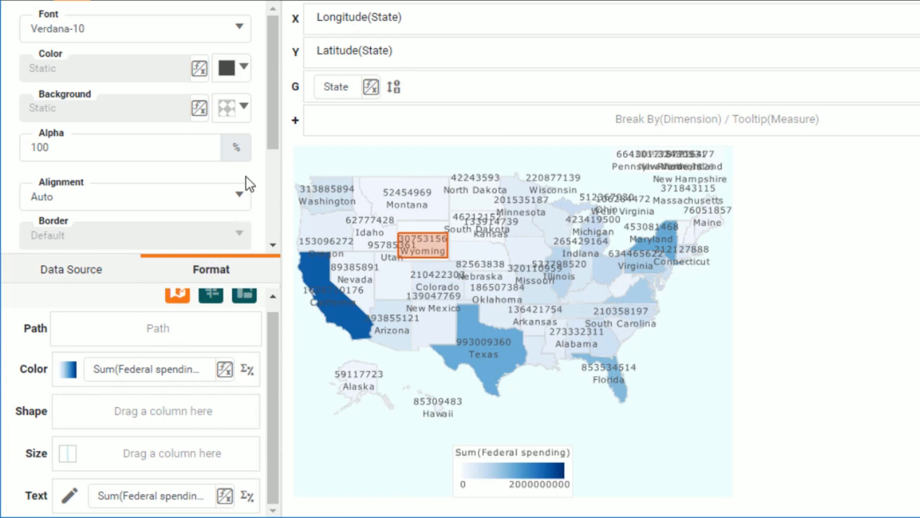
scroll(248, 183, down, 1)
scroll(248, 183, down, 2)
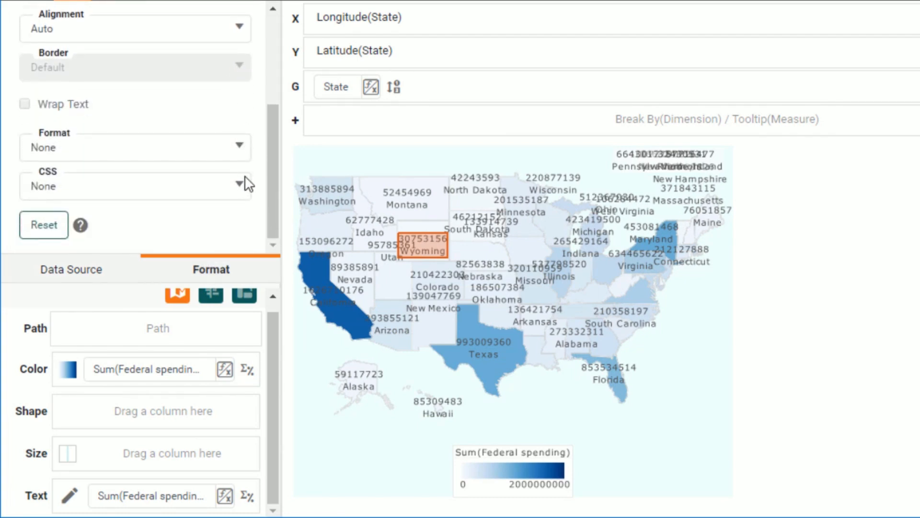
click(242, 148)
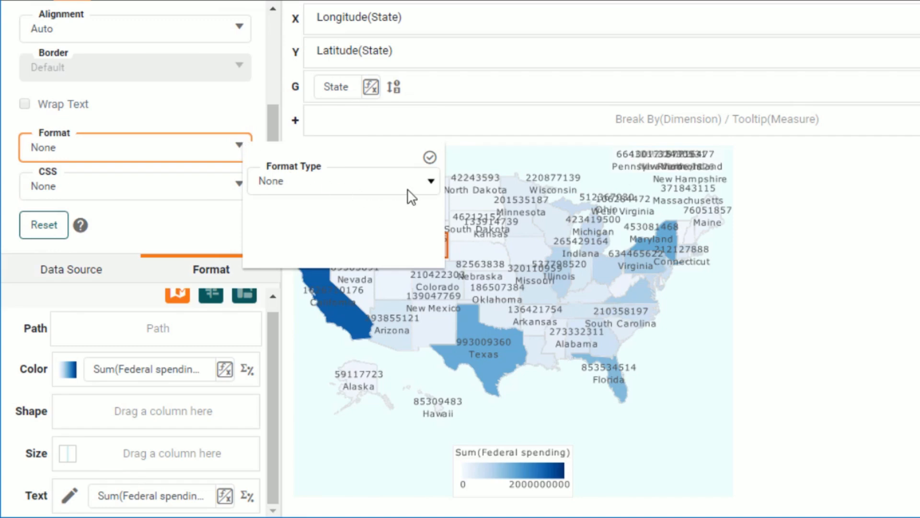
click(429, 180)
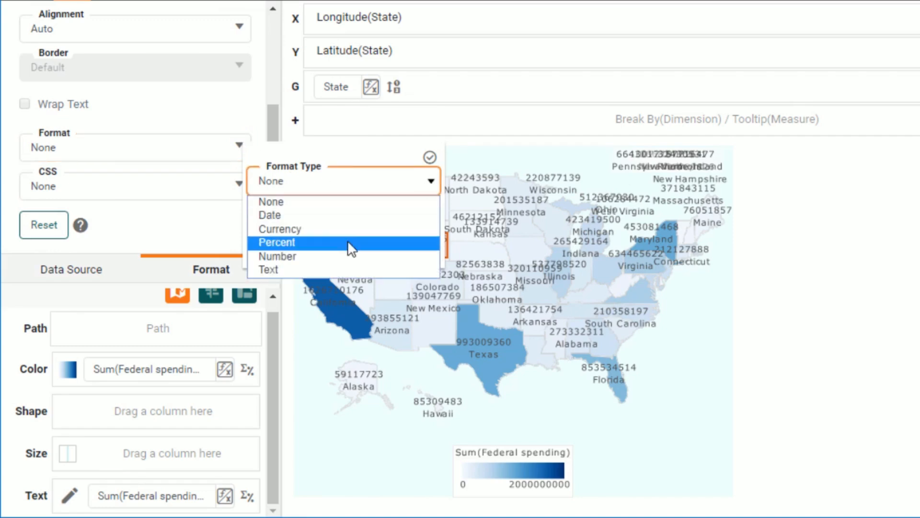
click(333, 261)
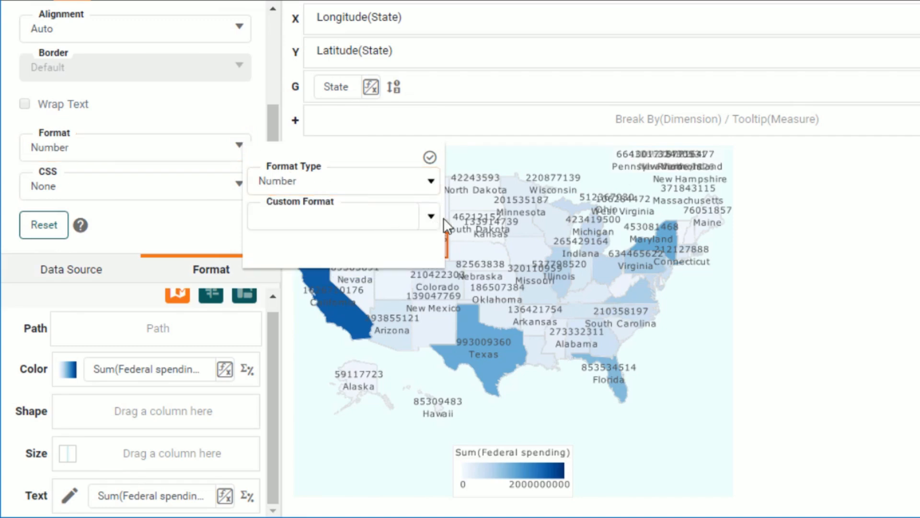
click(431, 216)
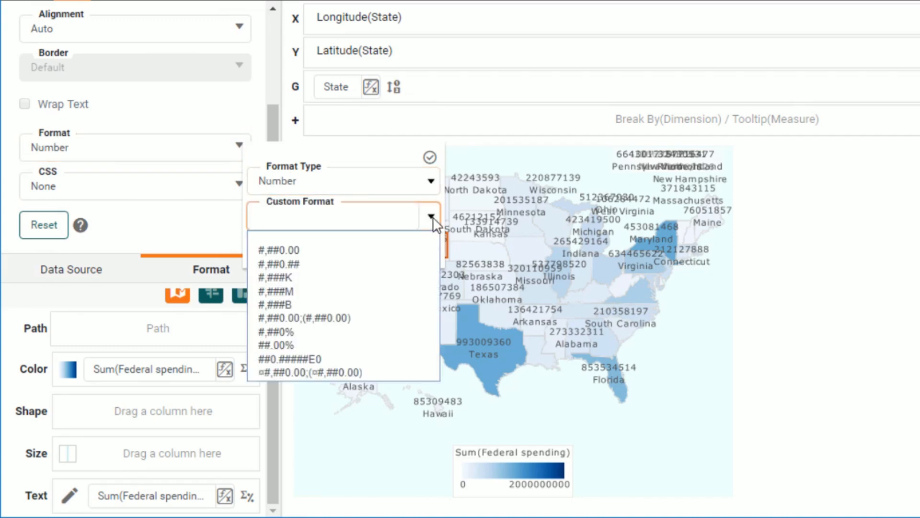
click(360, 287)
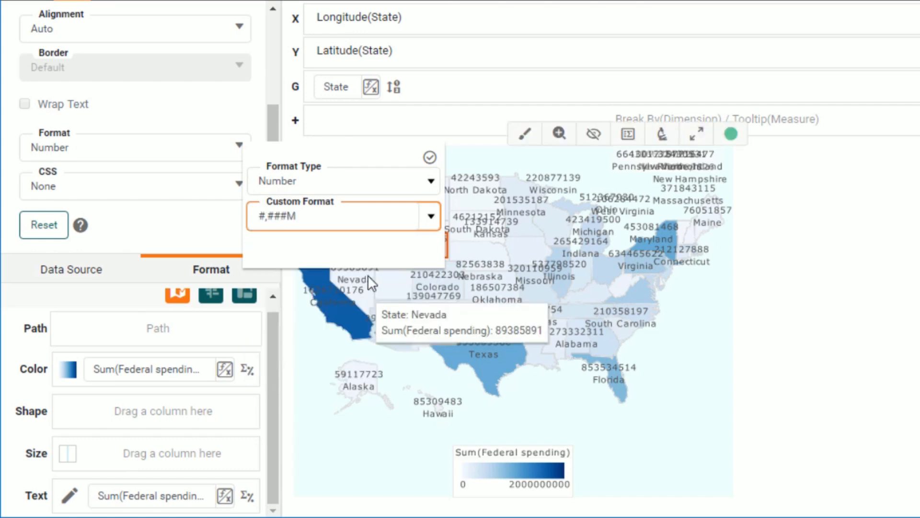
click(429, 157)
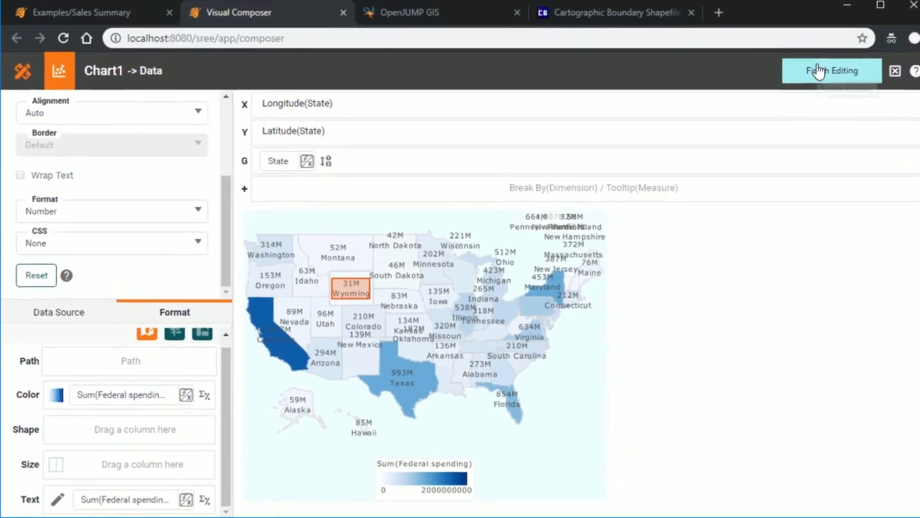
click(821, 68)
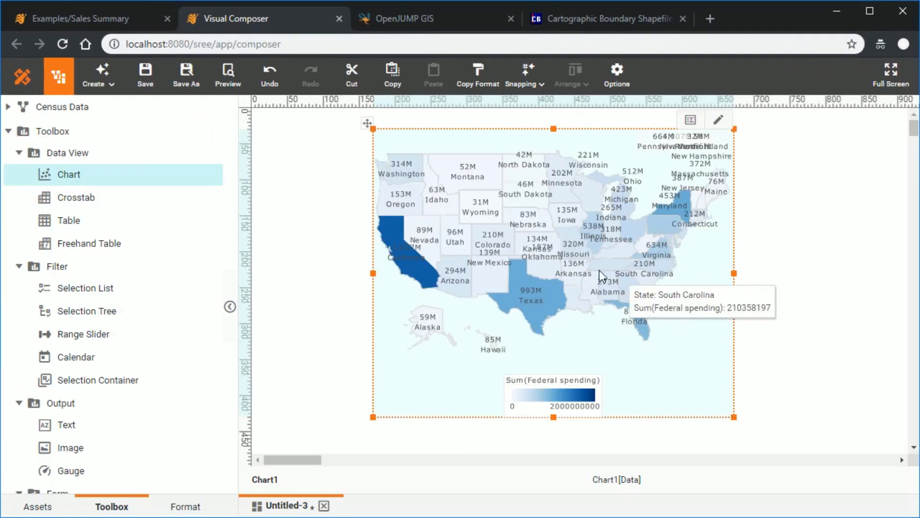
Step: Turn off Show Values for the map's plot so that only the Federal spending labels are drawn
right_click(545, 268)
click(614, 216)
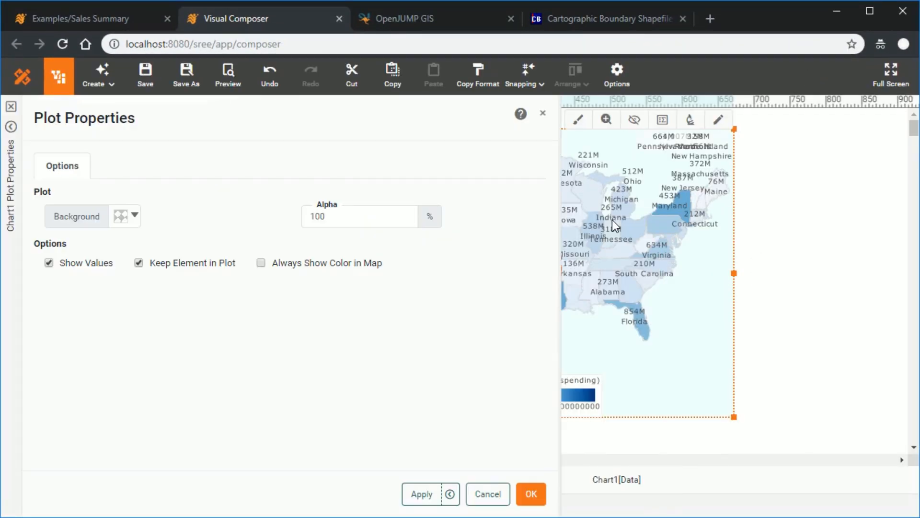
click(106, 265)
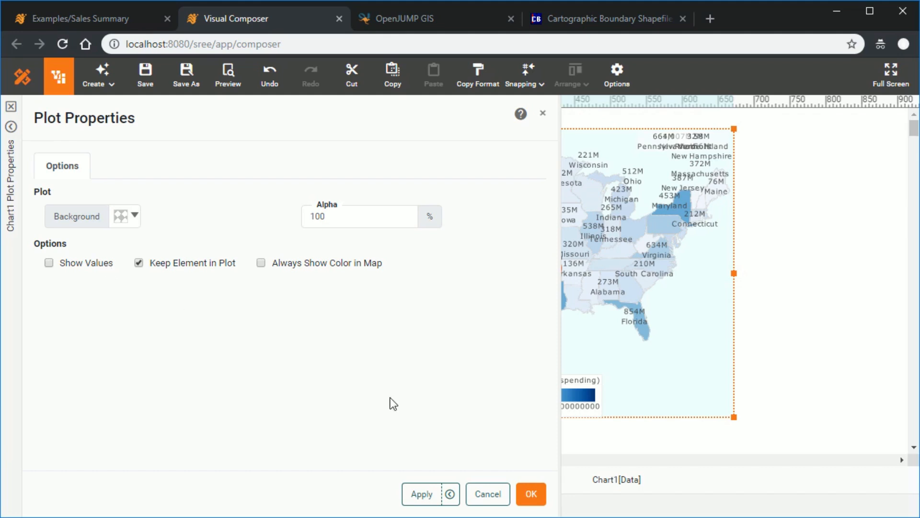
click(531, 493)
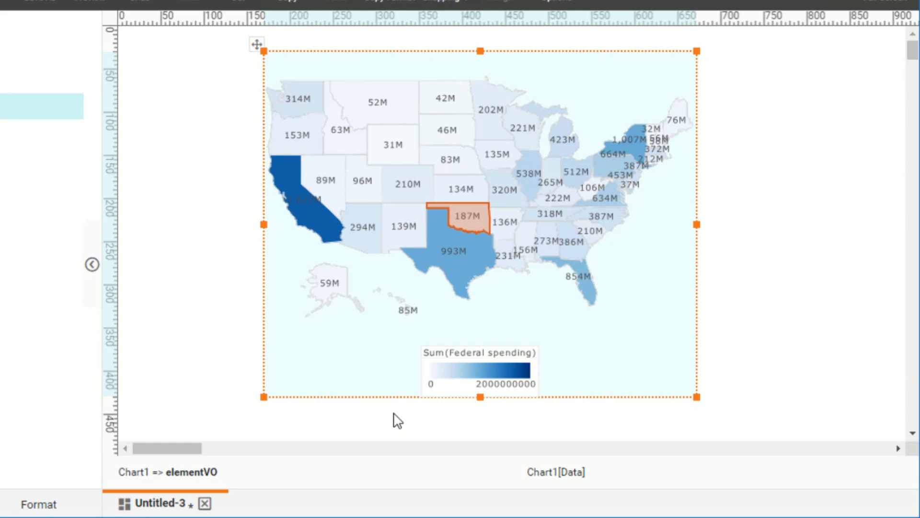
Step: Reopen the chart for editing and examine the maps offered in the State dimension's geographic settings
click(681, 40)
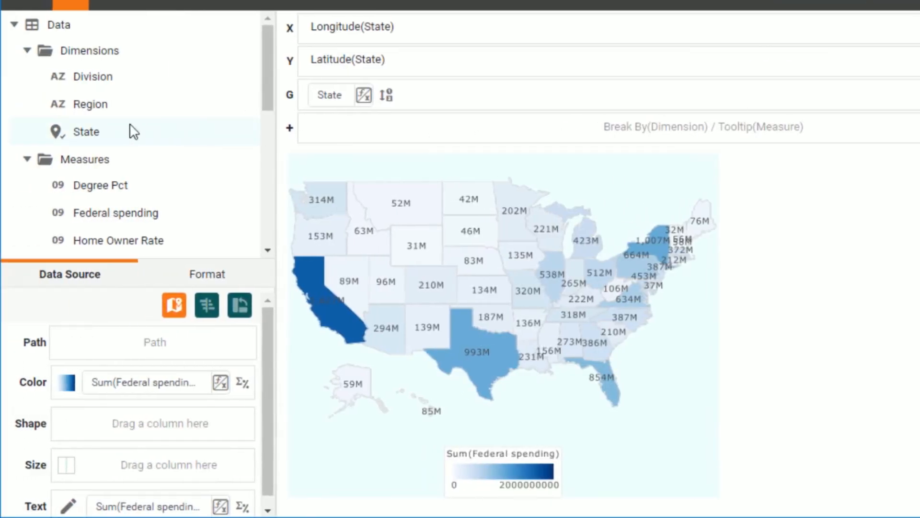
right_click(130, 131)
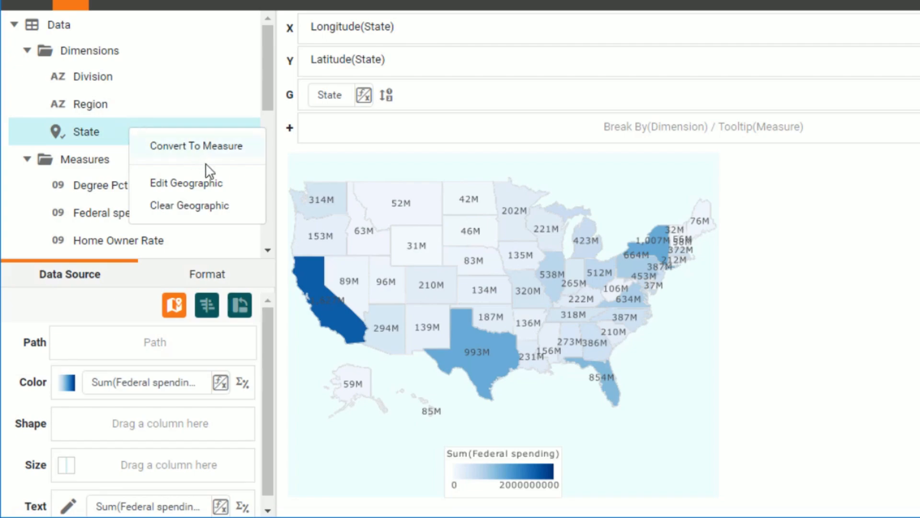
click(226, 185)
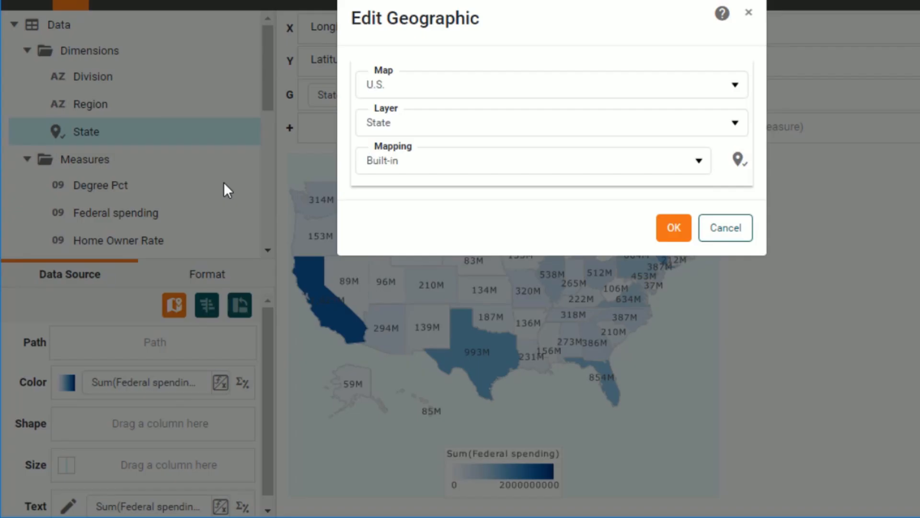
click(508, 84)
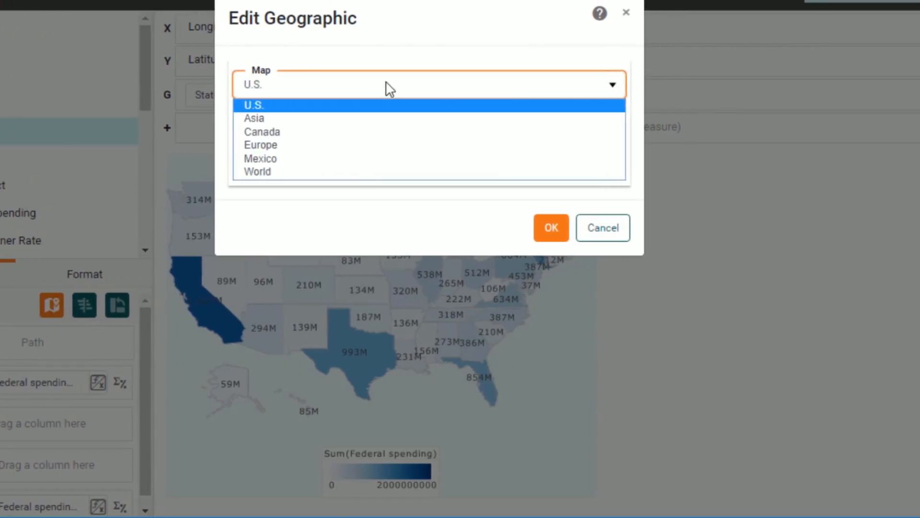
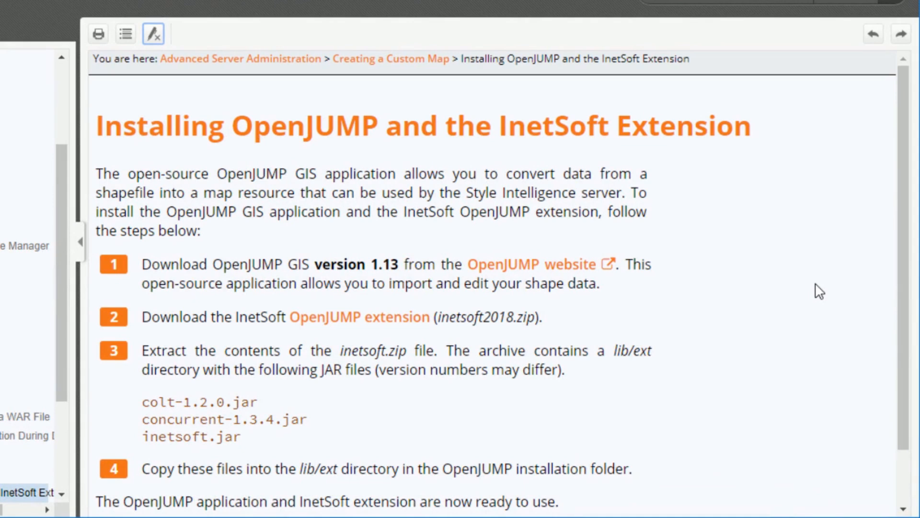
scroll(755, 312, down, 2)
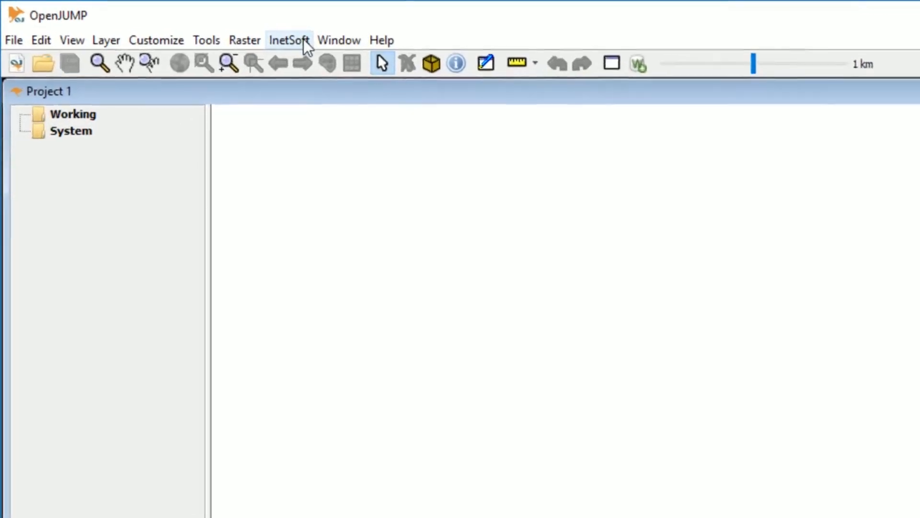
click(305, 41)
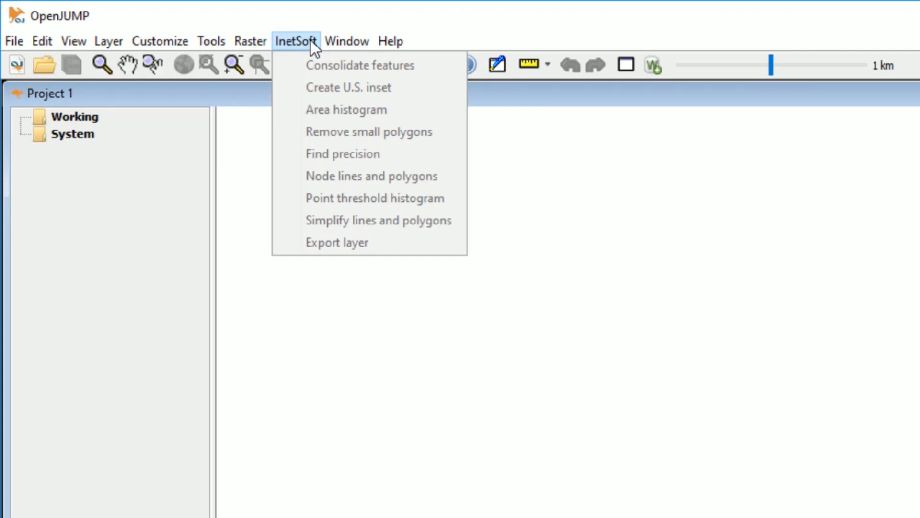
click(311, 41)
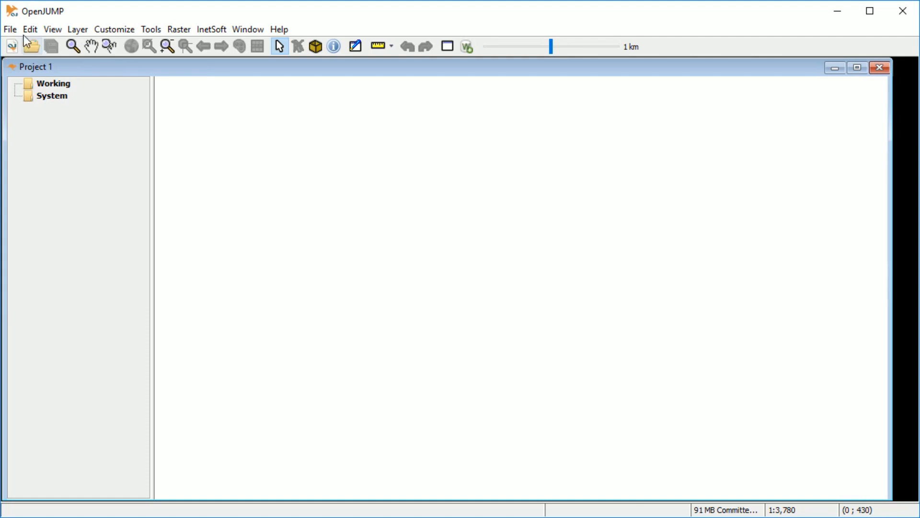
Step: In OpenJUMP, load the states.shp shapefile from the USA_adm folder into the current project
click(11, 30)
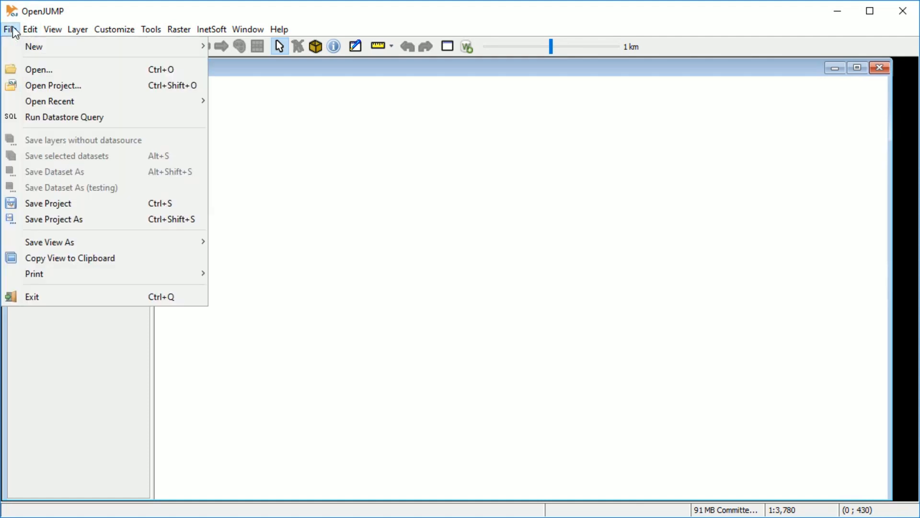
click(21, 71)
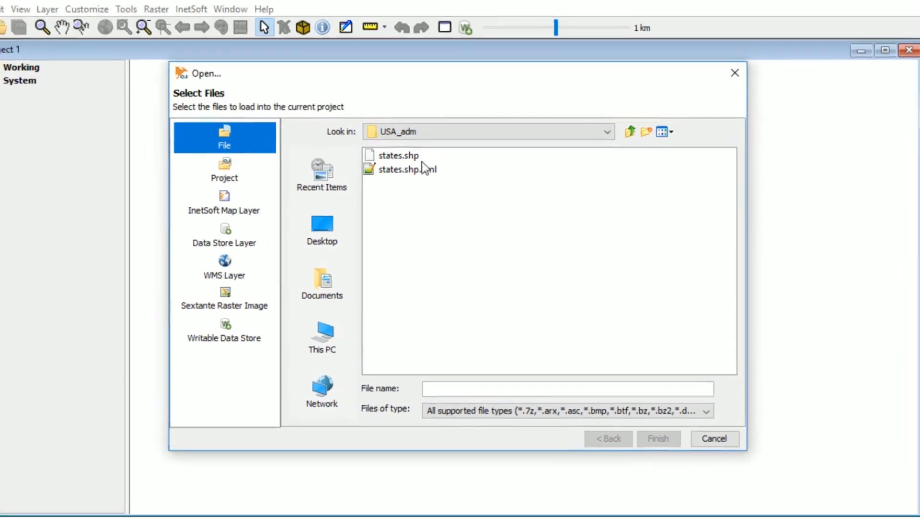
click(419, 166)
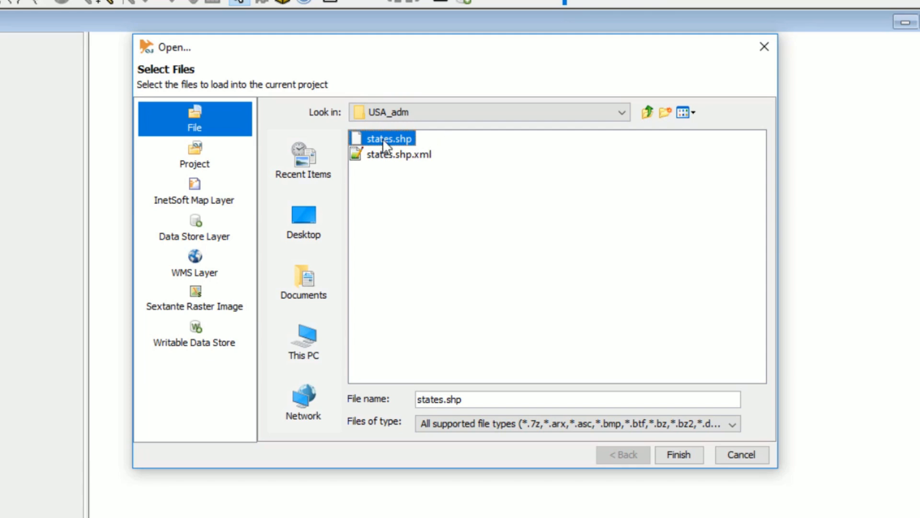
double_click(358, 142)
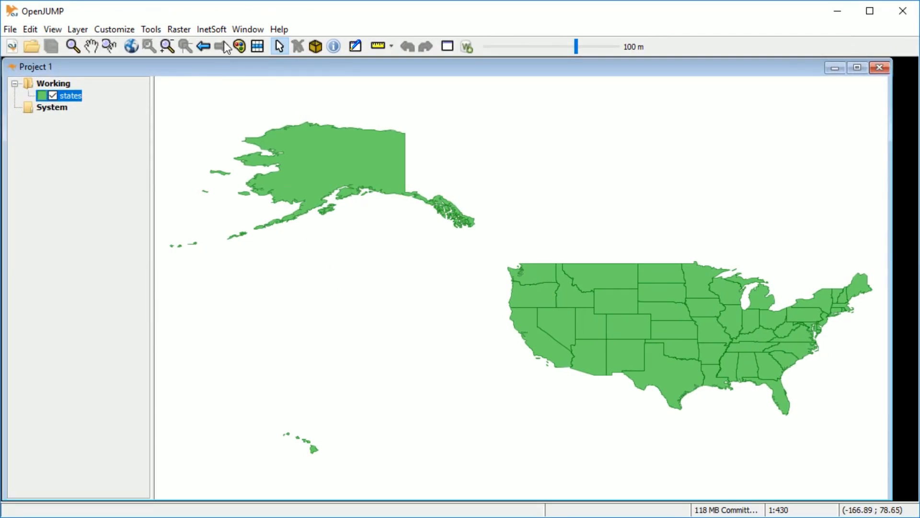
Step: Consolidate the states layer's features using STATE_NAME as the ID attribute, and remove the original states layer
click(219, 30)
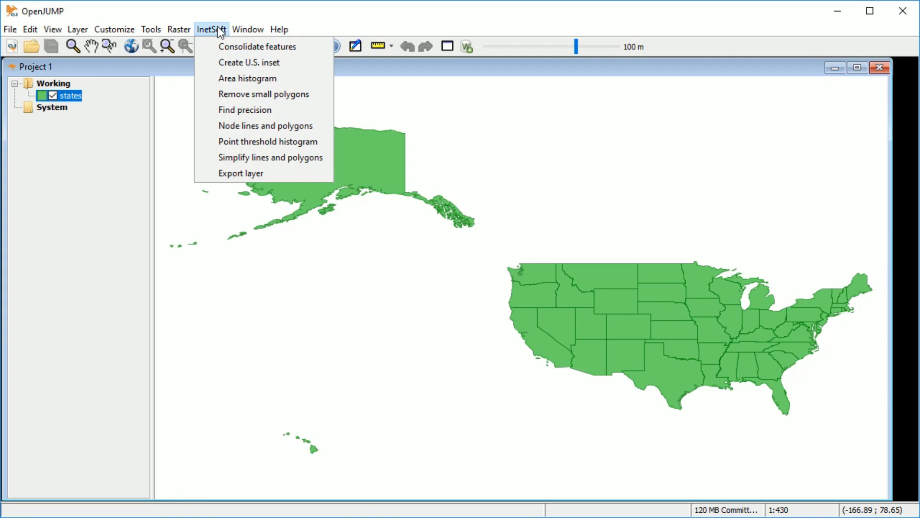
click(305, 46)
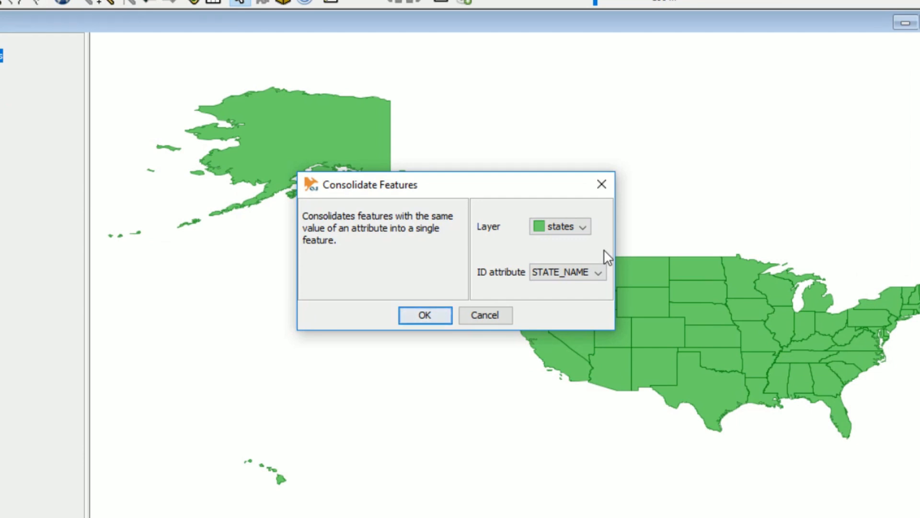
click(600, 271)
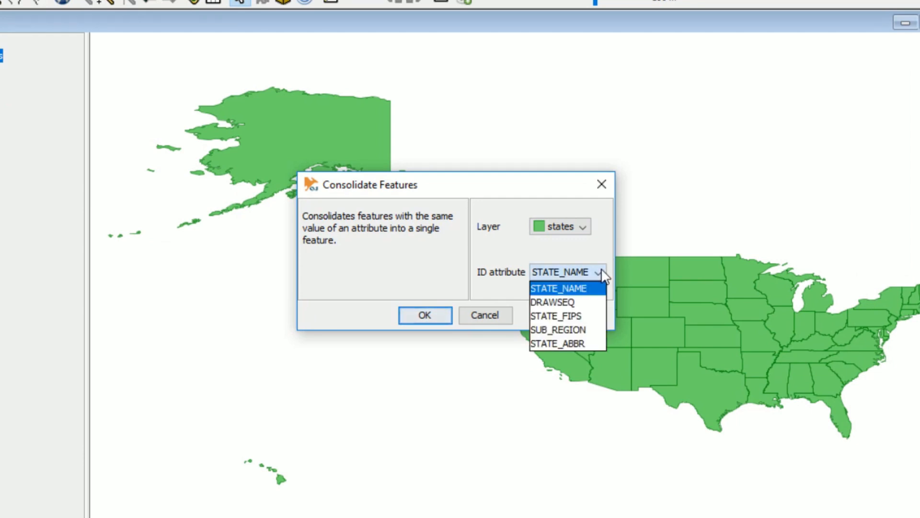
click(600, 271)
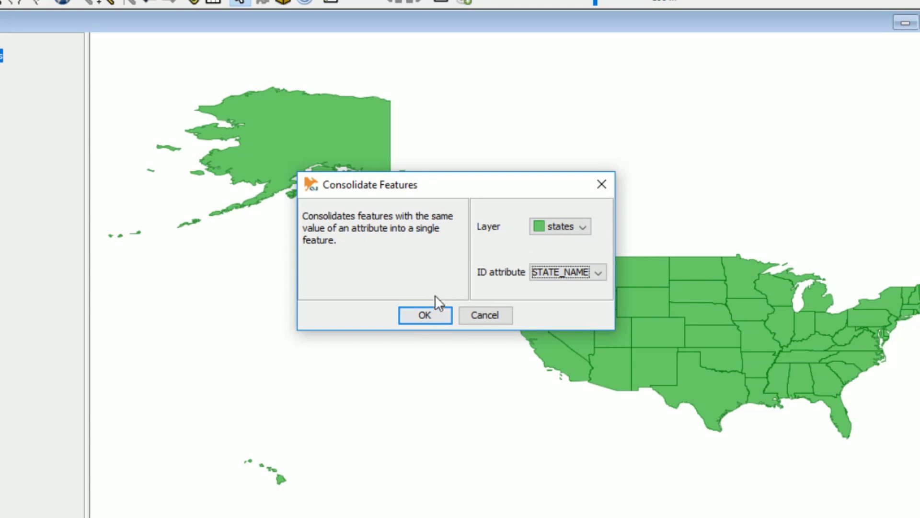
click(430, 312)
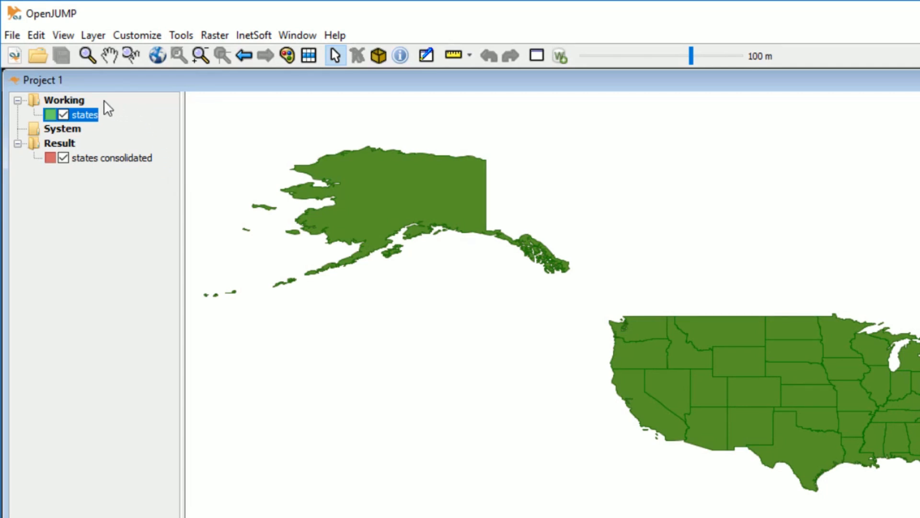
right_click(83, 113)
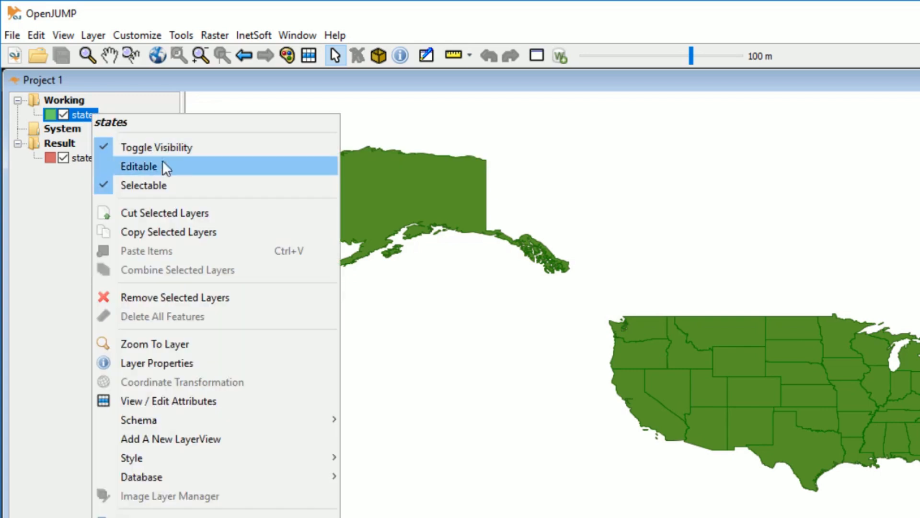
click(211, 297)
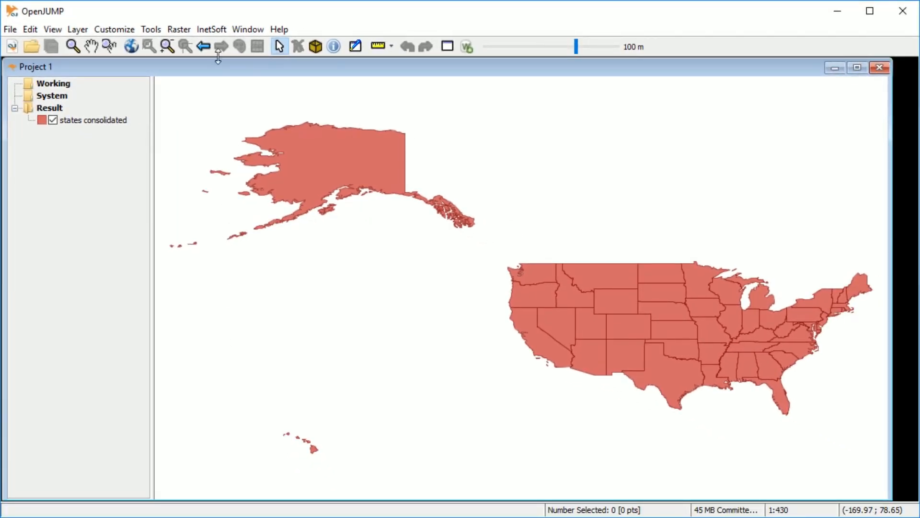
Step: Create a U.S. inset from the states consolidated layer, and remove the source layer
click(211, 29)
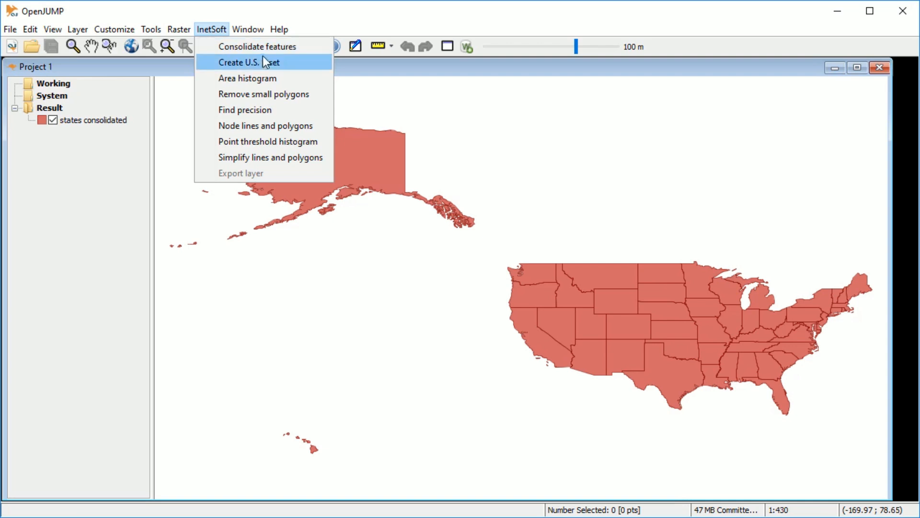
click(296, 61)
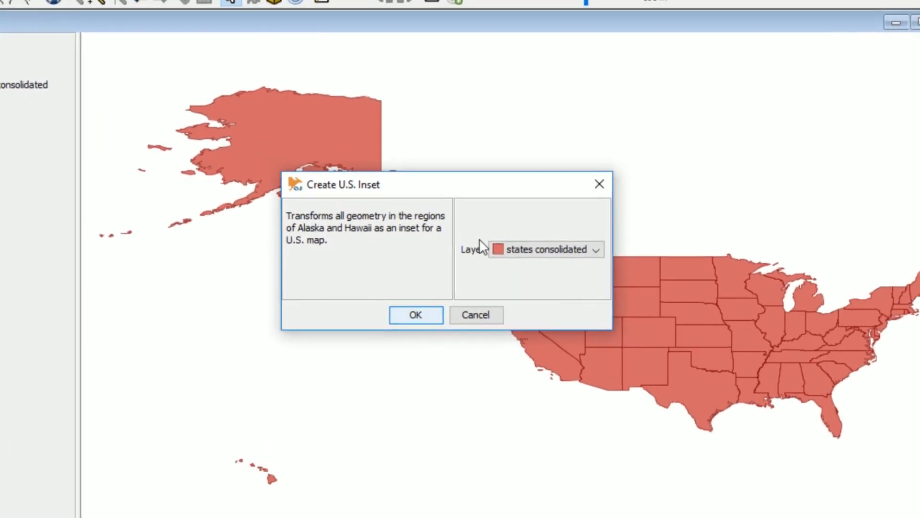
click(414, 315)
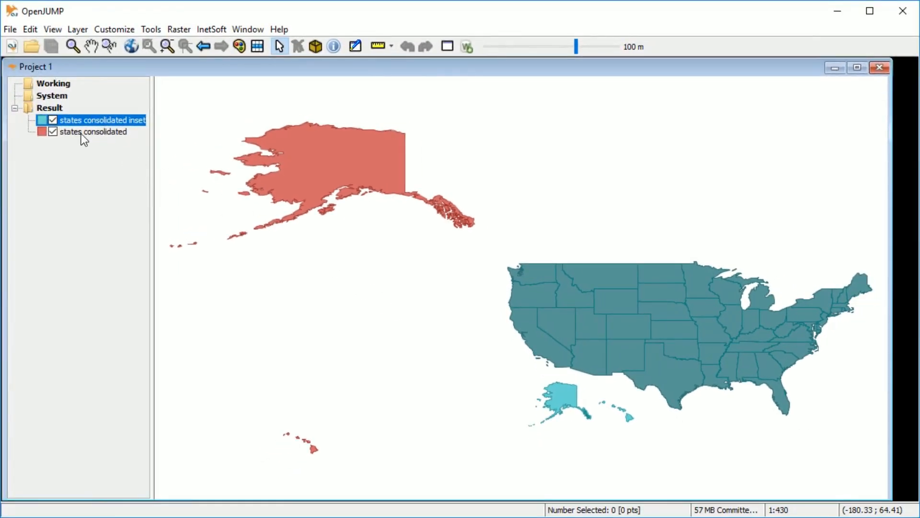
right_click(80, 133)
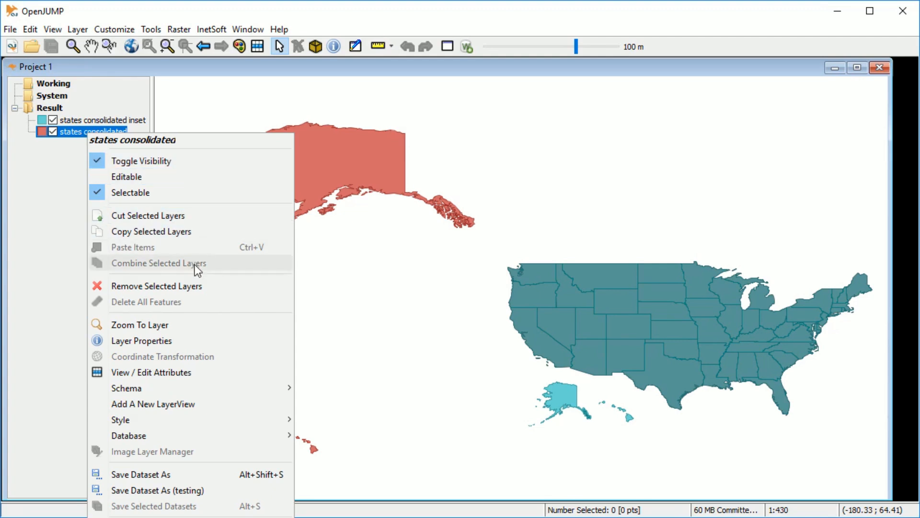
click(201, 281)
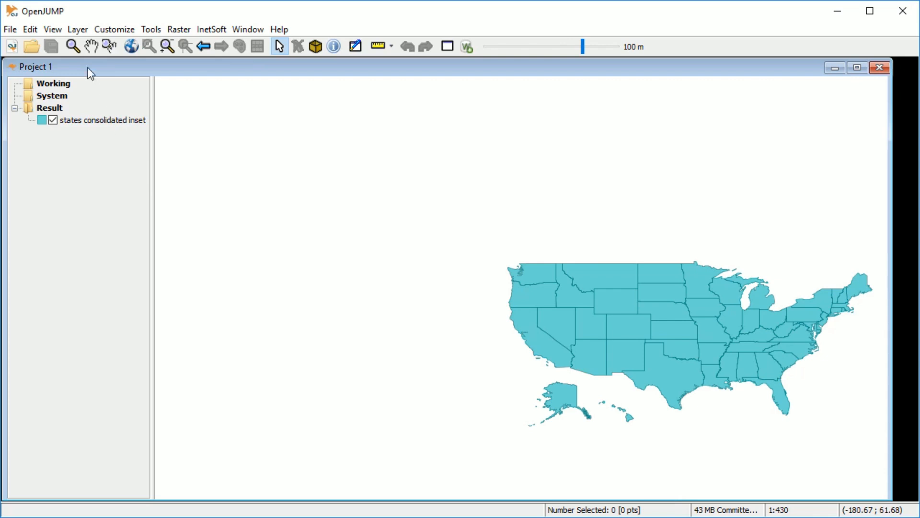
Step: Generate an area histogram of the states consolidated inset layer with minimum 10.0, maximum 100.0 and interval 10.0
click(60, 32)
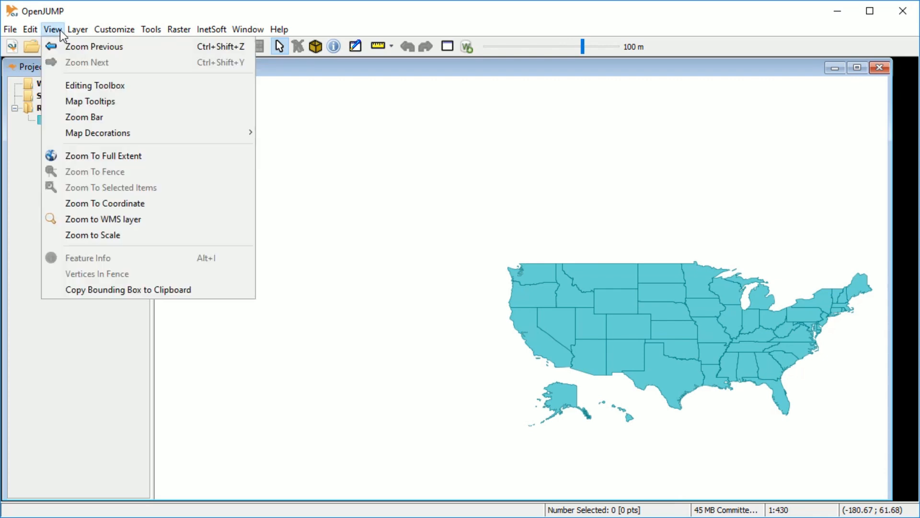
click(68, 156)
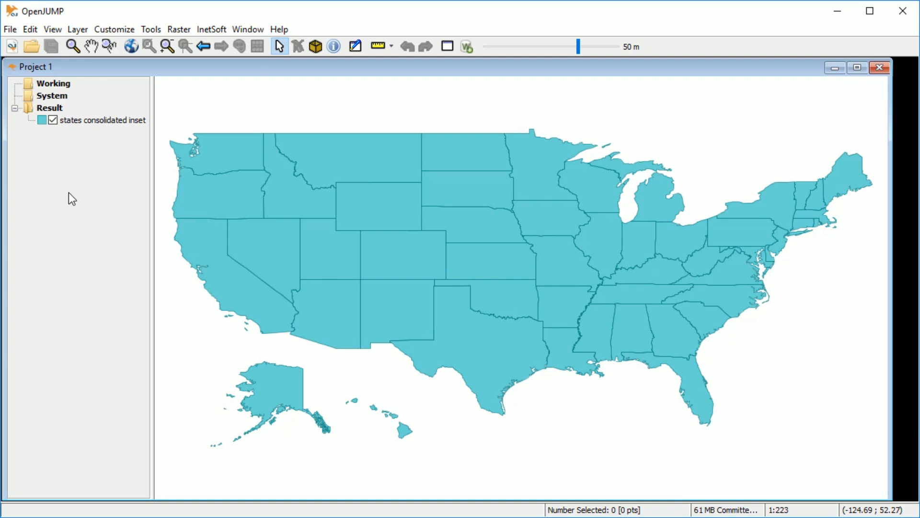
click(220, 30)
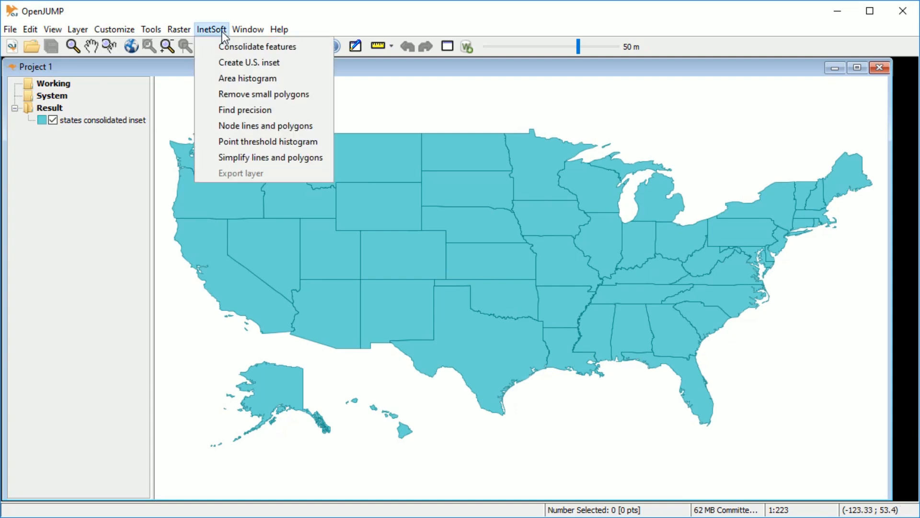
click(289, 77)
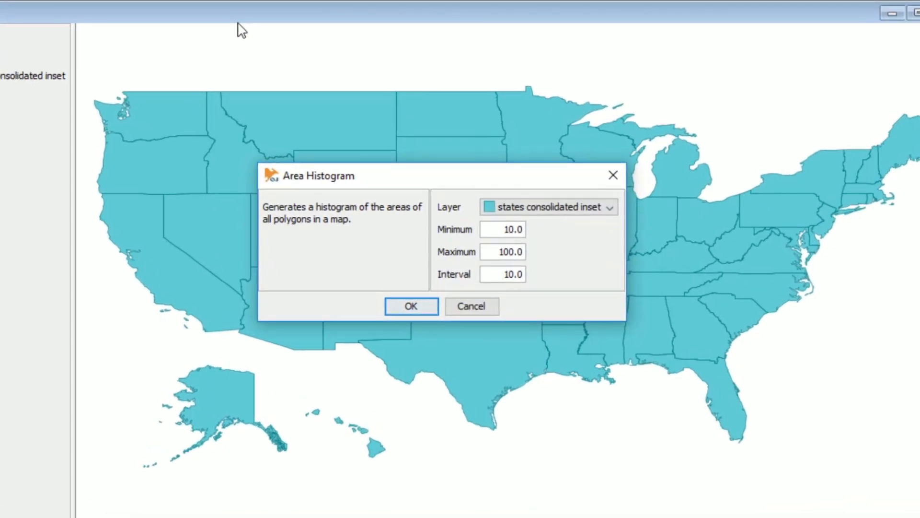
click(395, 307)
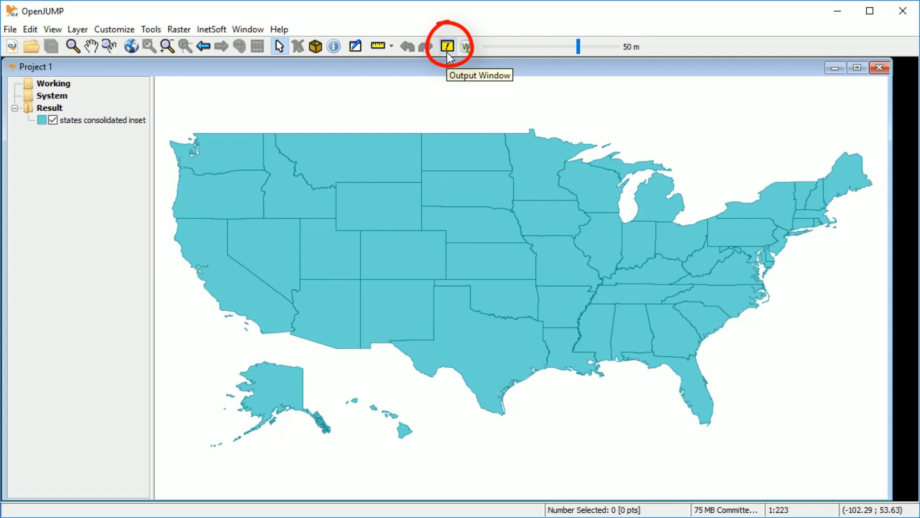
Step: Review the full area histogram in an enlarged output window, and close it
click(447, 53)
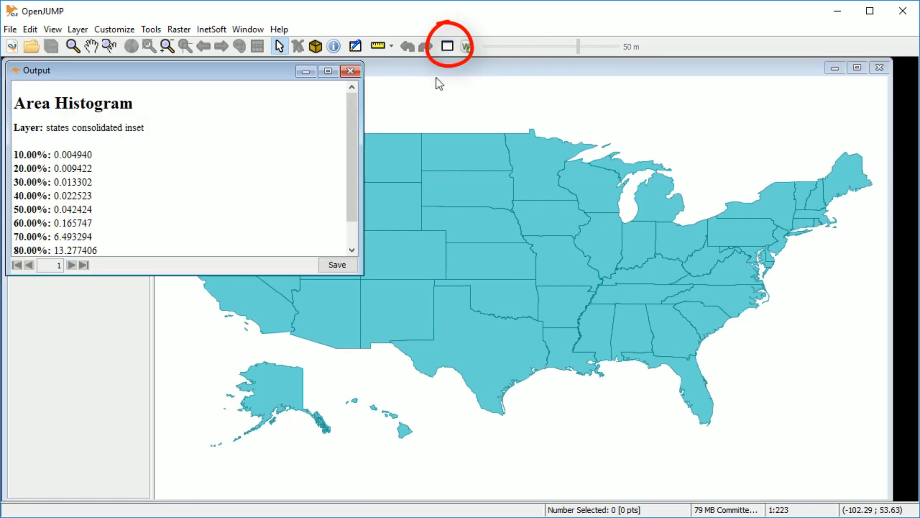
drag(272, 274, 272, 393)
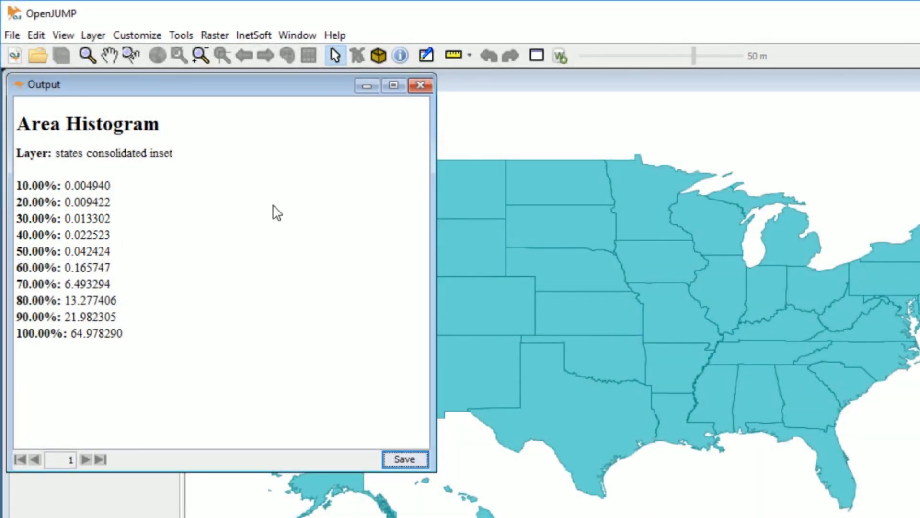
click(420, 85)
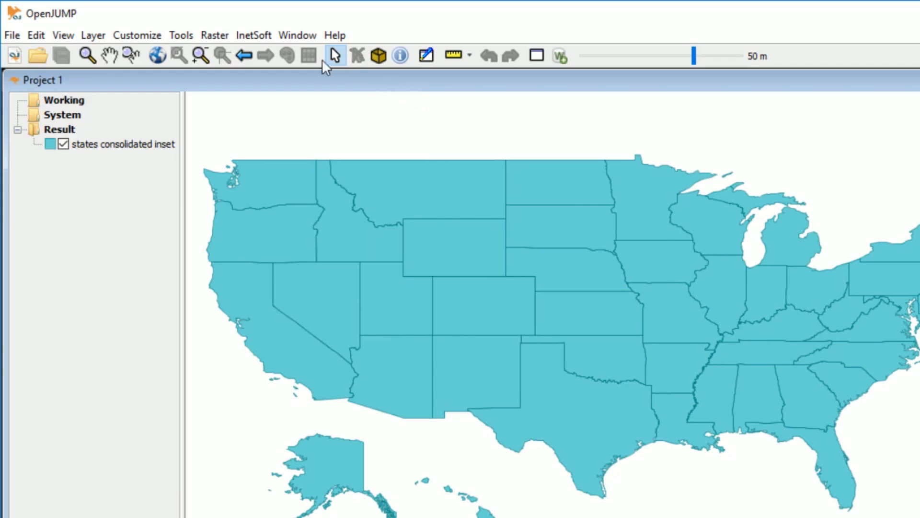
Step: Remove small polygons from the states consolidated inset layer using a threshold of 0.02
click(243, 38)
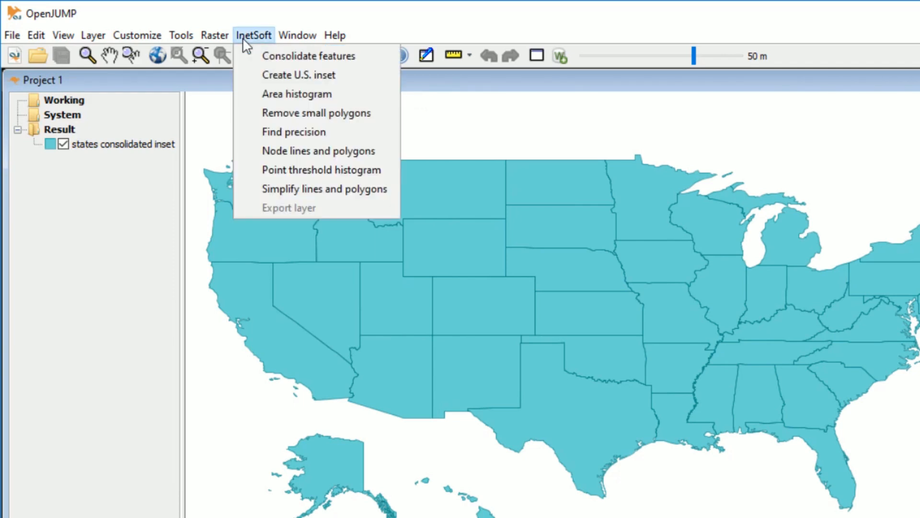
click(387, 111)
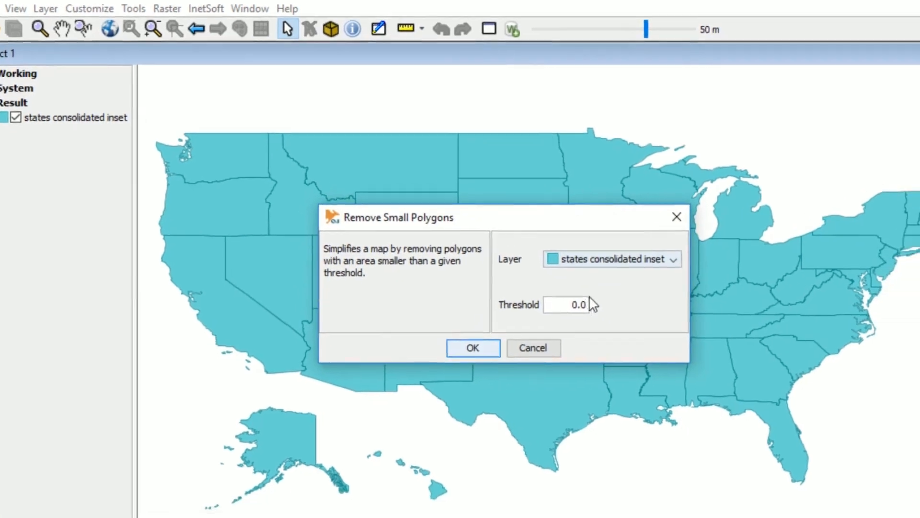
click(634, 330)
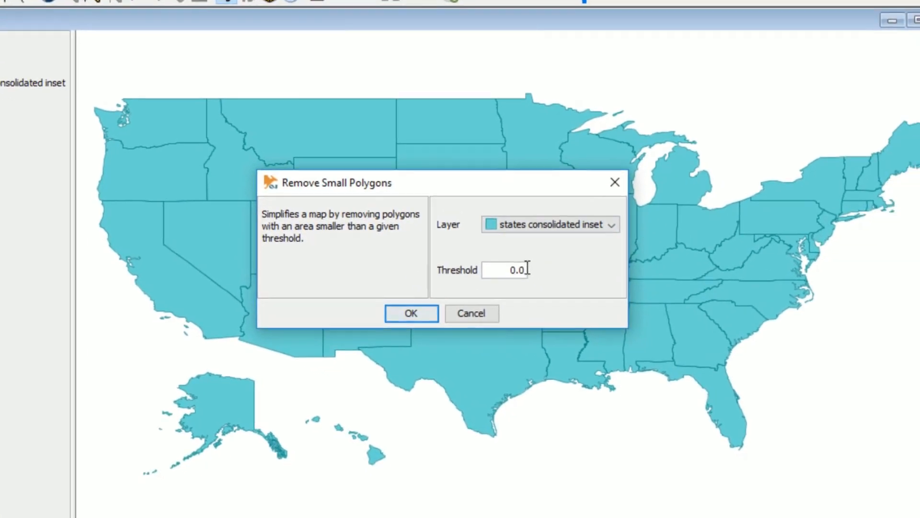
text(2)
click(427, 313)
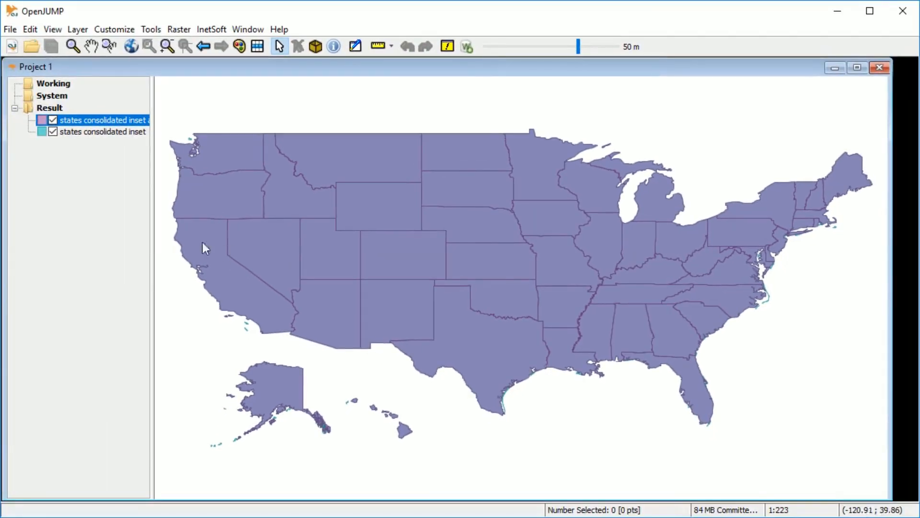
Step: Widen the layer list, remove the original states consolidated inset layer, and fit the map to its full extent
drag(152, 226, 238, 229)
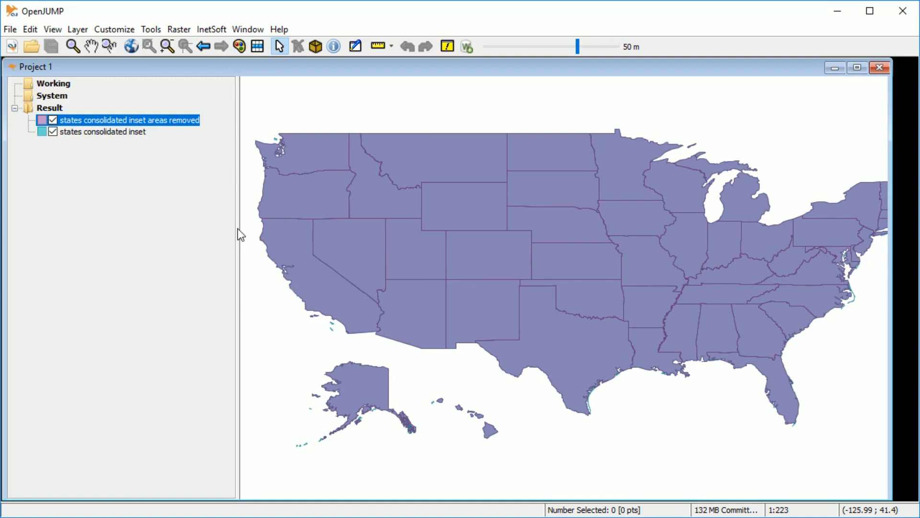
right_click(88, 133)
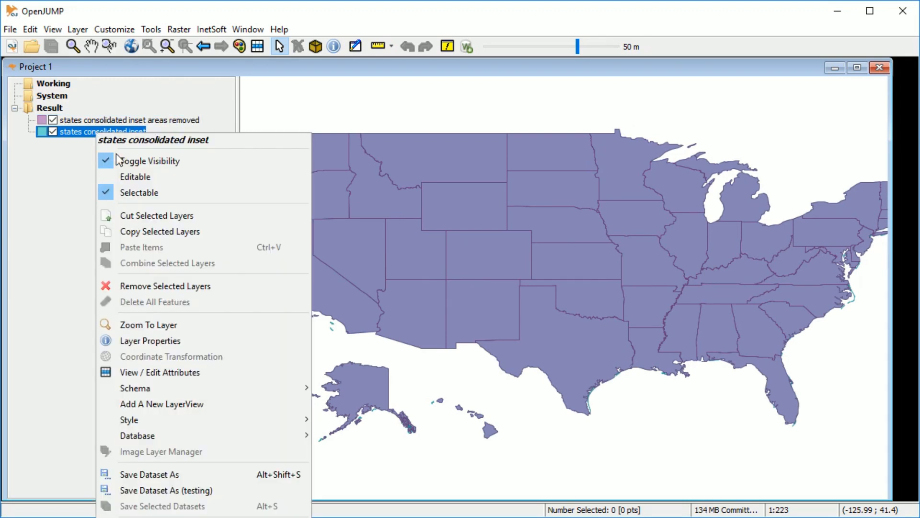
click(178, 285)
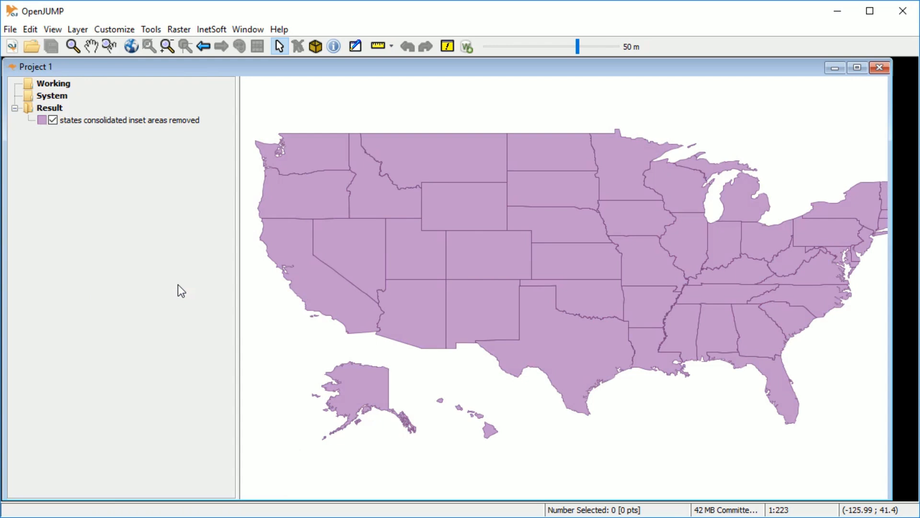
click(54, 30)
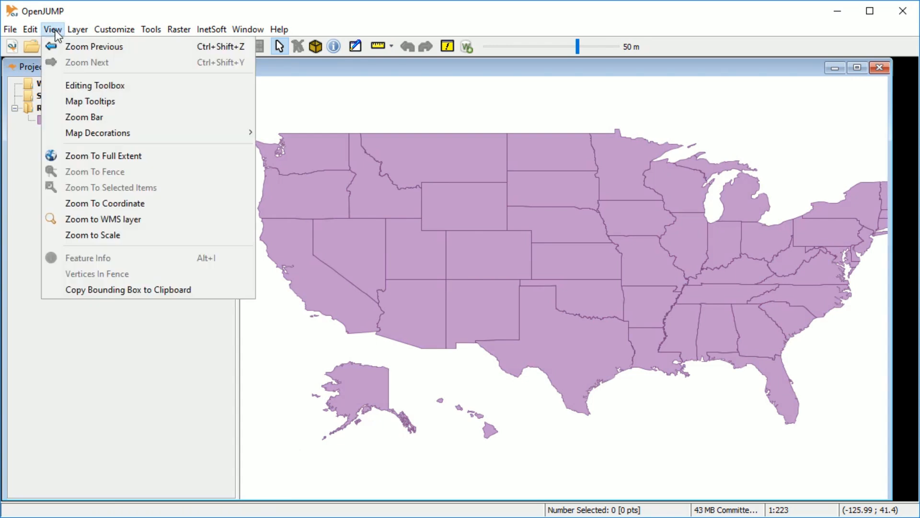
click(106, 157)
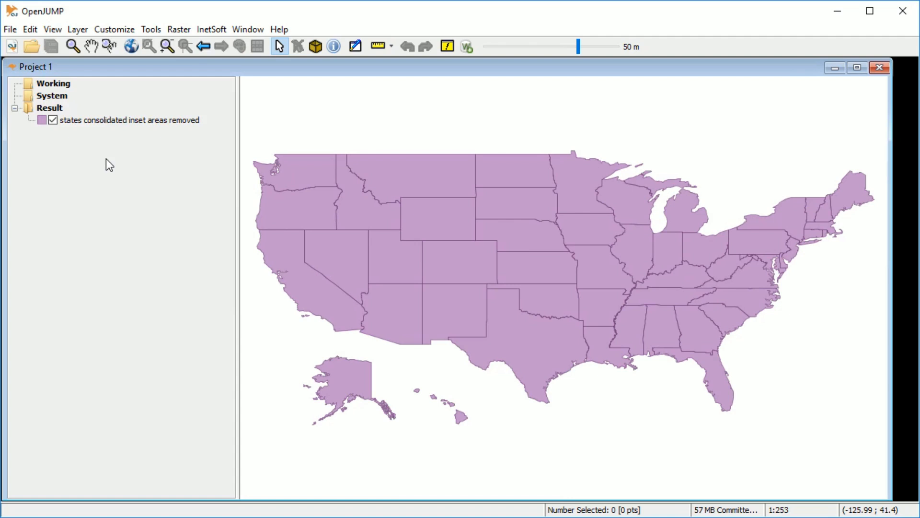
Step: Find the coordinate precision of the states consolidated inset areas removed layer, check the output, and close it
click(221, 30)
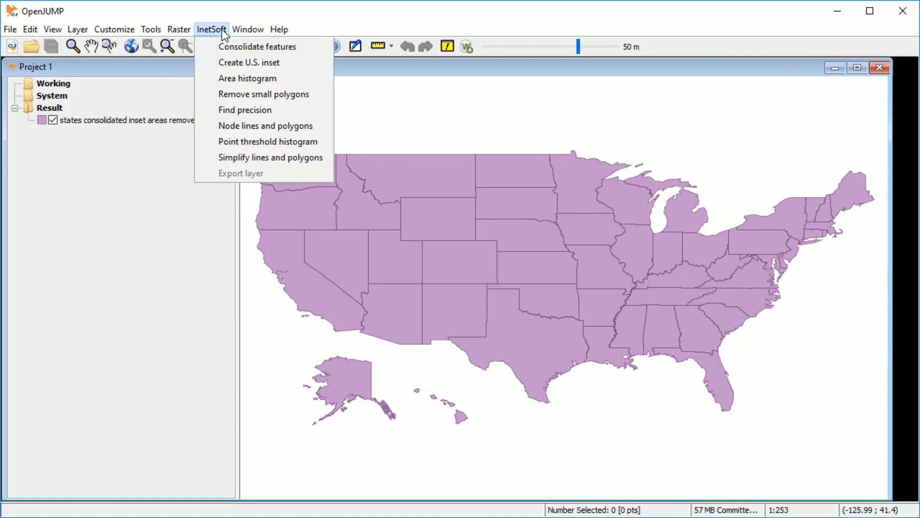
click(295, 110)
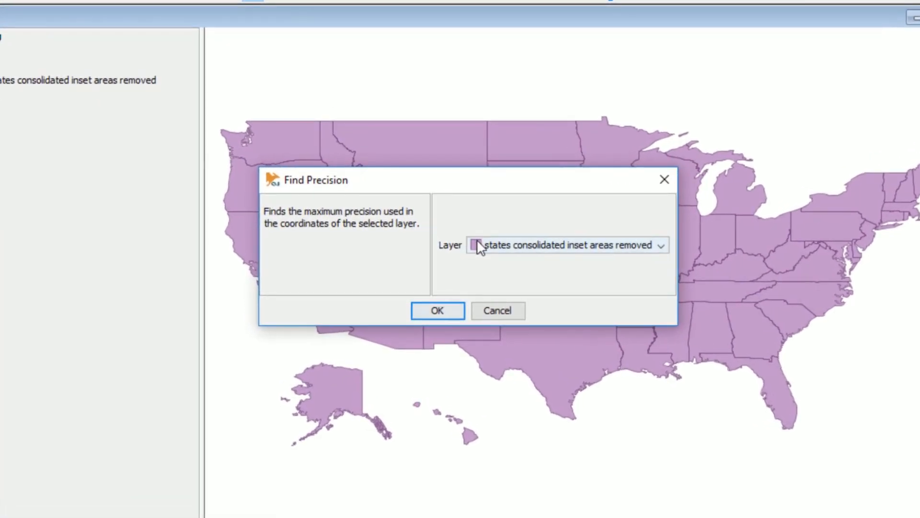
click(444, 310)
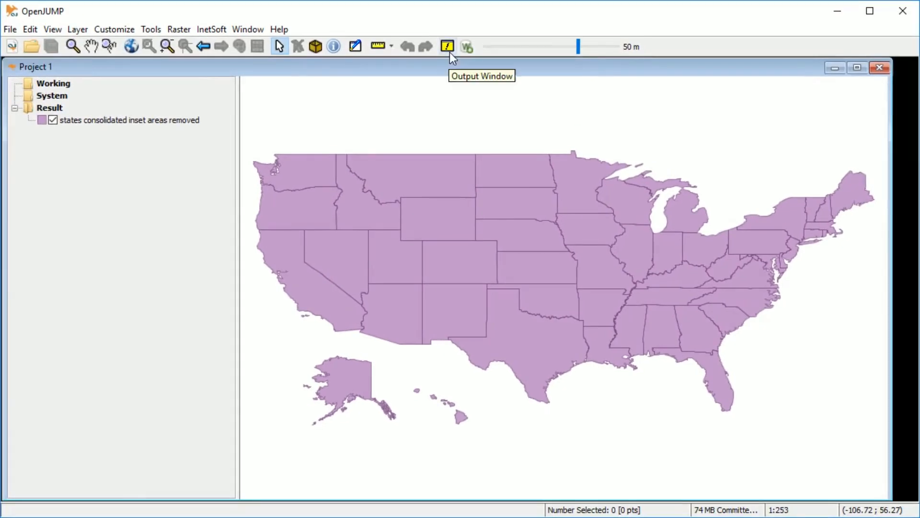
click(448, 46)
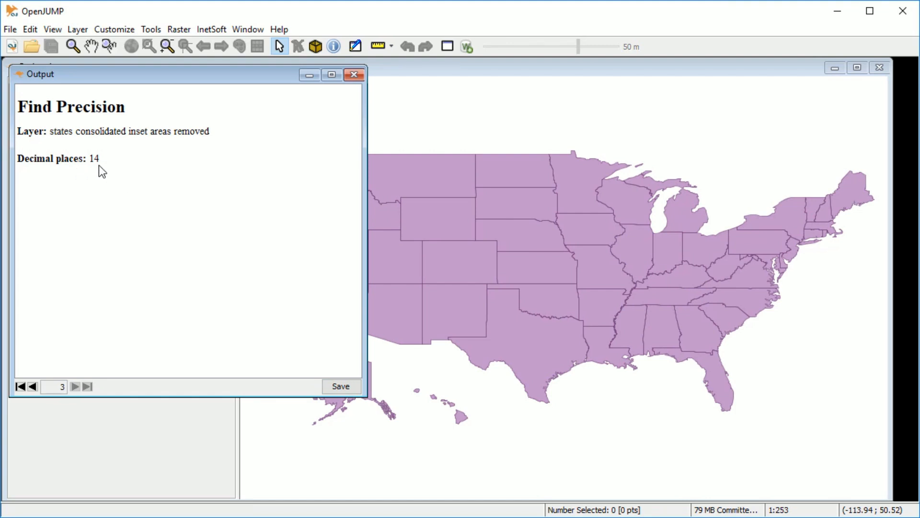
click(359, 73)
Step: Node the lines and polygons of the areas removed layer at precision 6, and remove the un-noded source layer
click(212, 30)
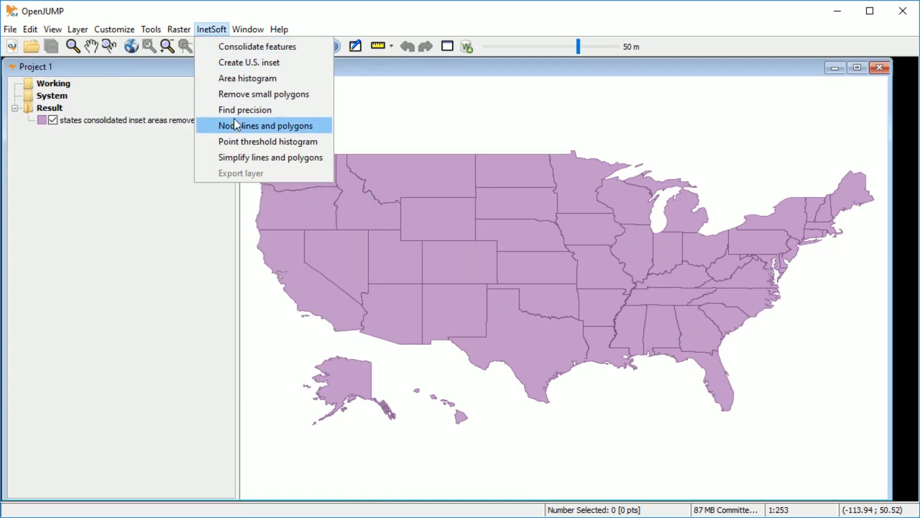
click(320, 125)
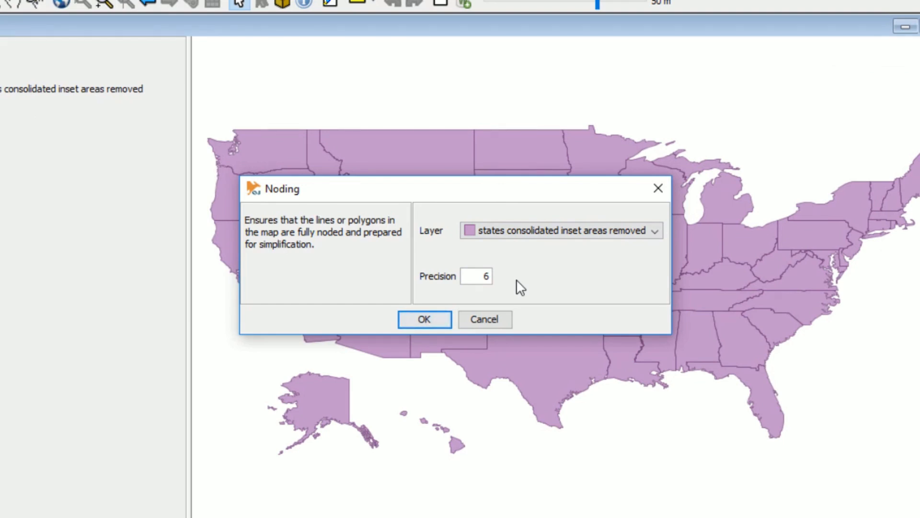
click(430, 317)
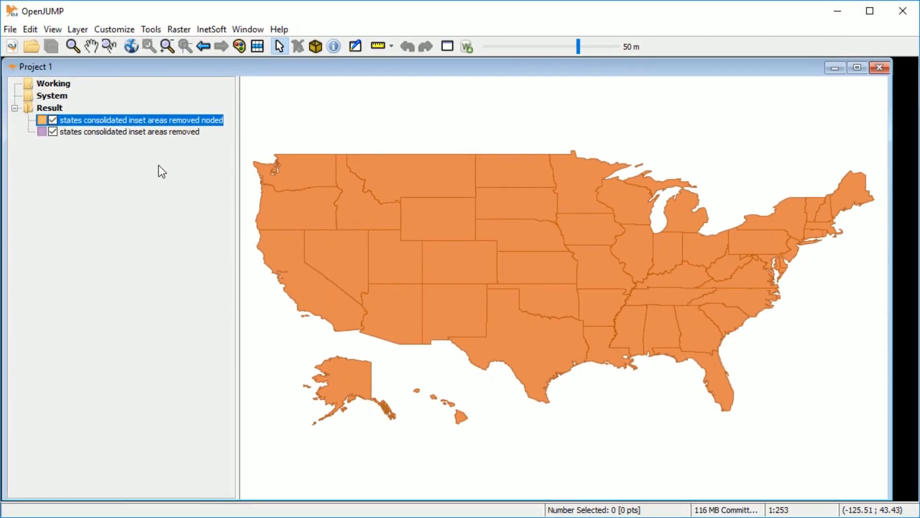
right_click(127, 134)
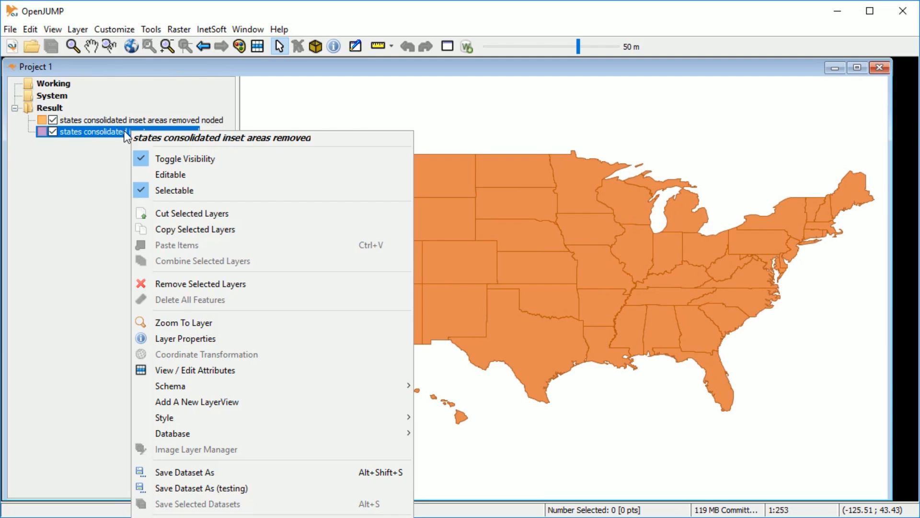
click(195, 287)
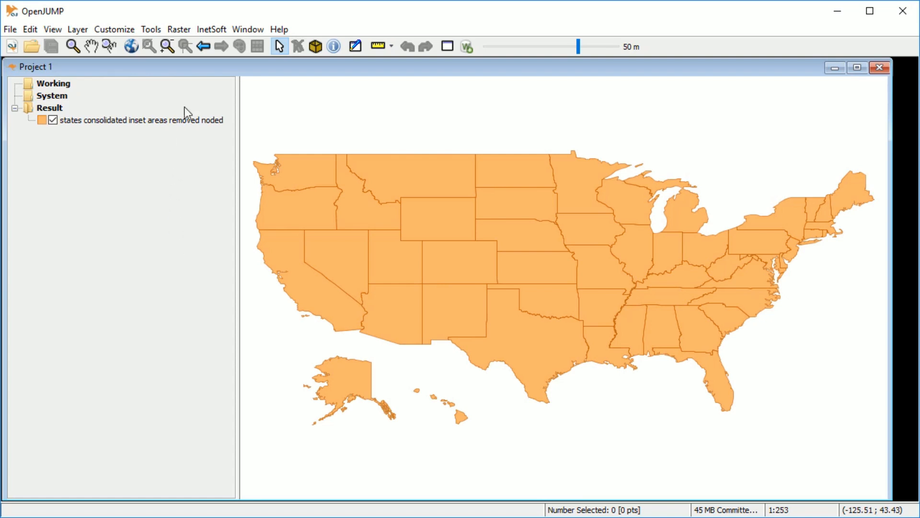
Step: Generate and review a Visvalingam-Whyatt point threshold histogram of the noded layer with minimum 10.0, maximum 100.0 and interval 10.0
click(203, 33)
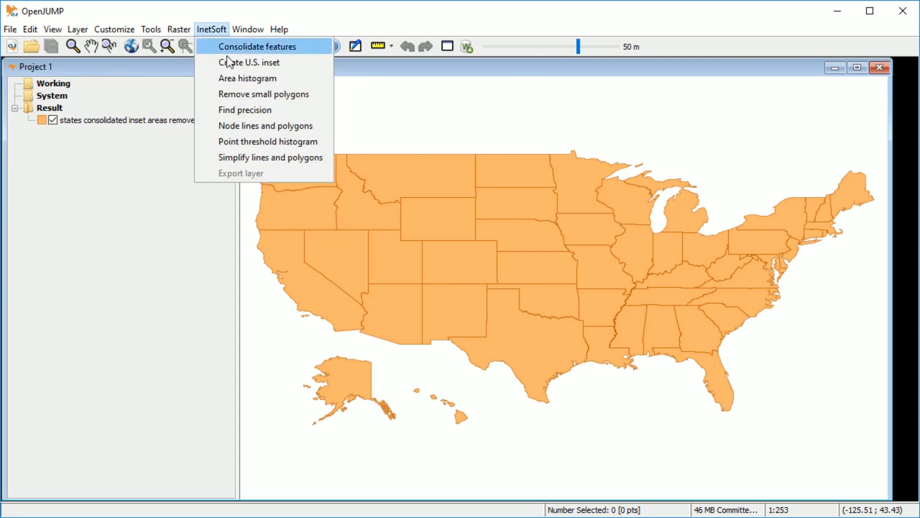
click(324, 141)
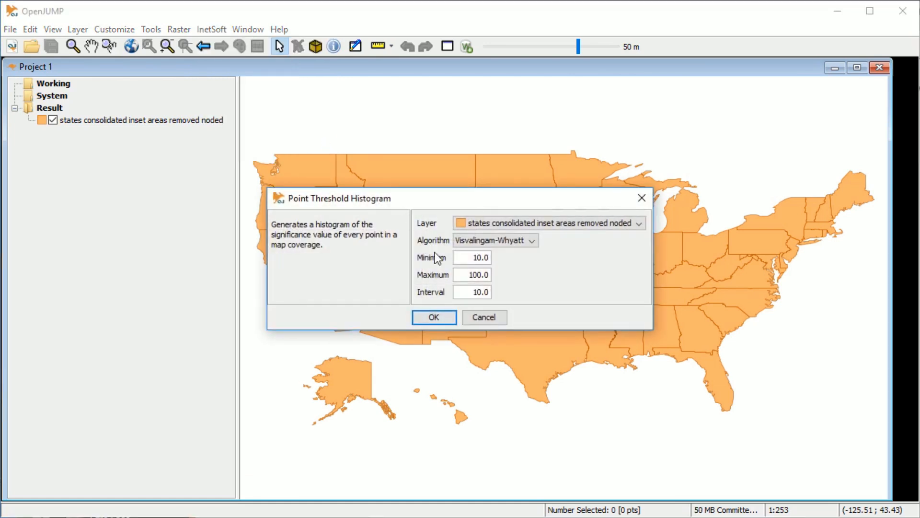
click(449, 318)
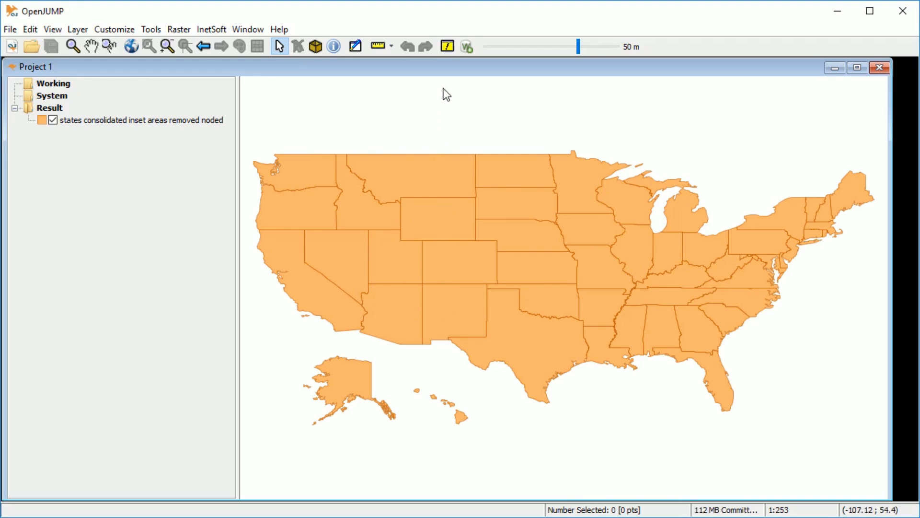
click(447, 46)
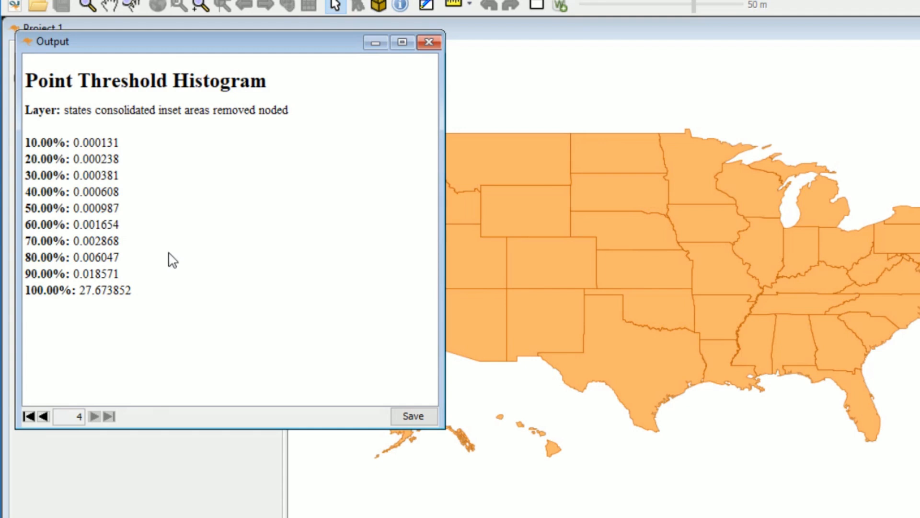
click(423, 42)
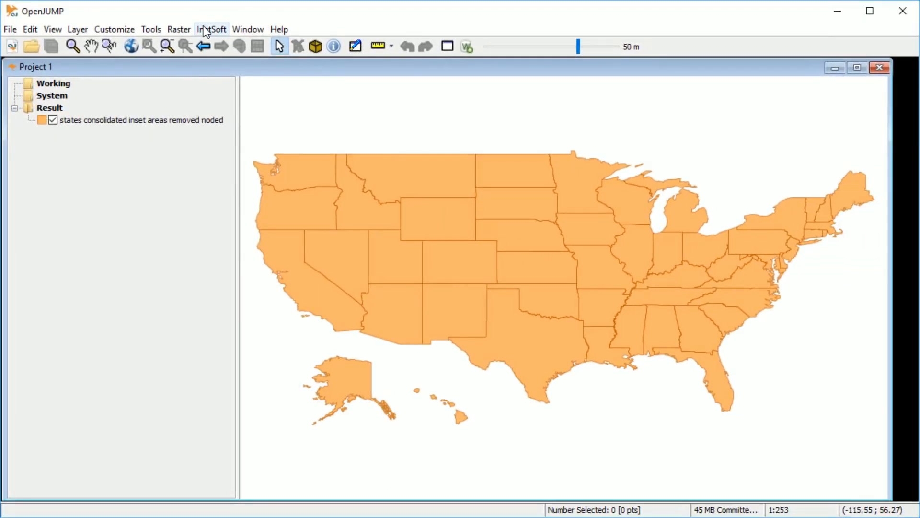
Step: Simplify the noded layer with the Visvalingam-Whyatt algorithm at threshold 0.01, and remove the unsimplified noded layer
click(205, 30)
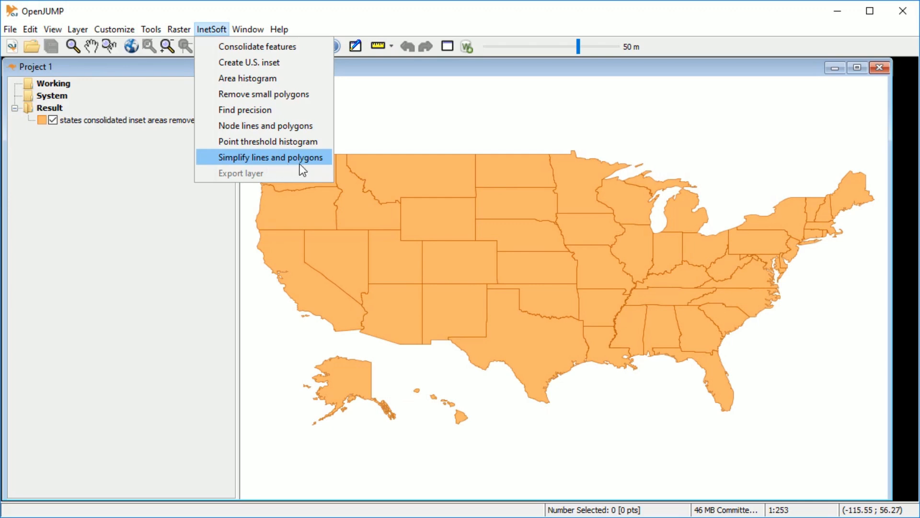
click(323, 156)
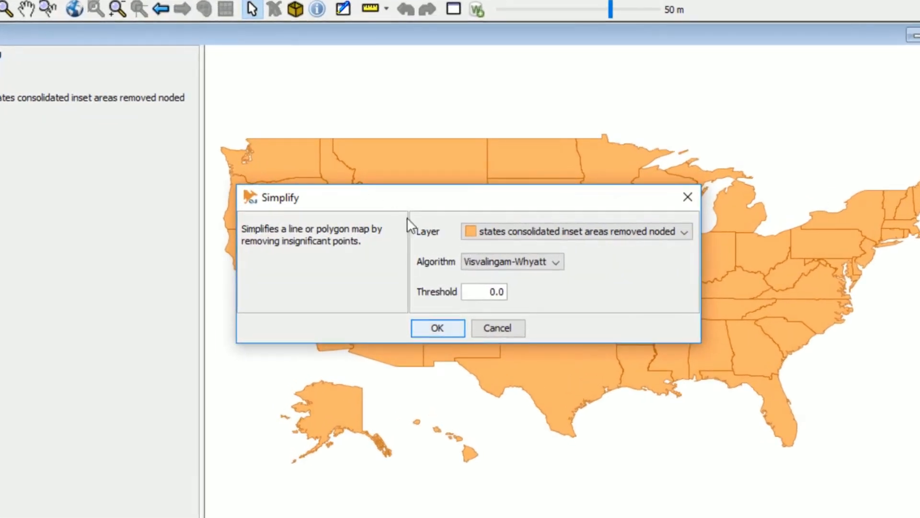
click(491, 286)
key(End)
text(1)
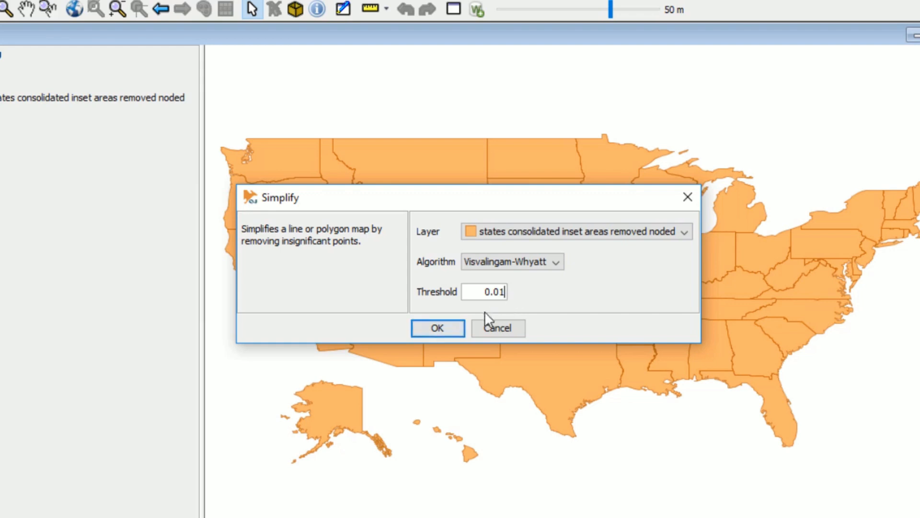
click(458, 328)
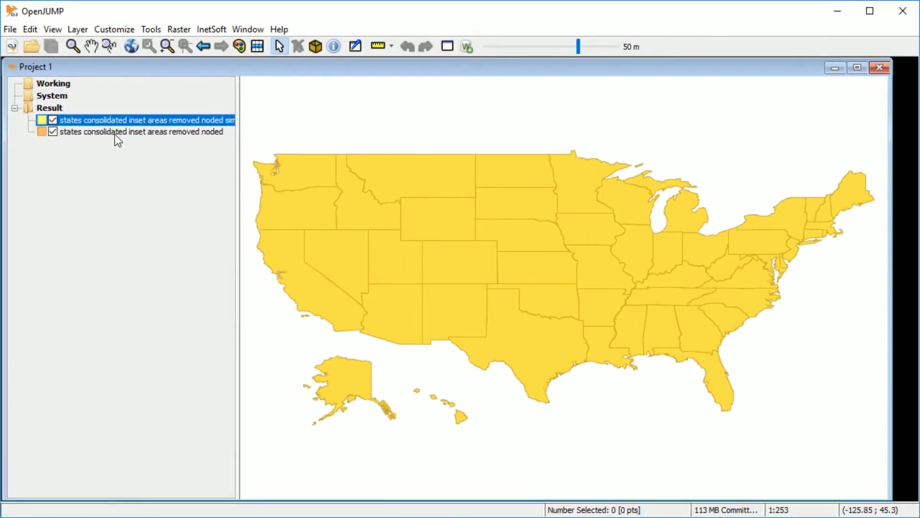
right_click(114, 135)
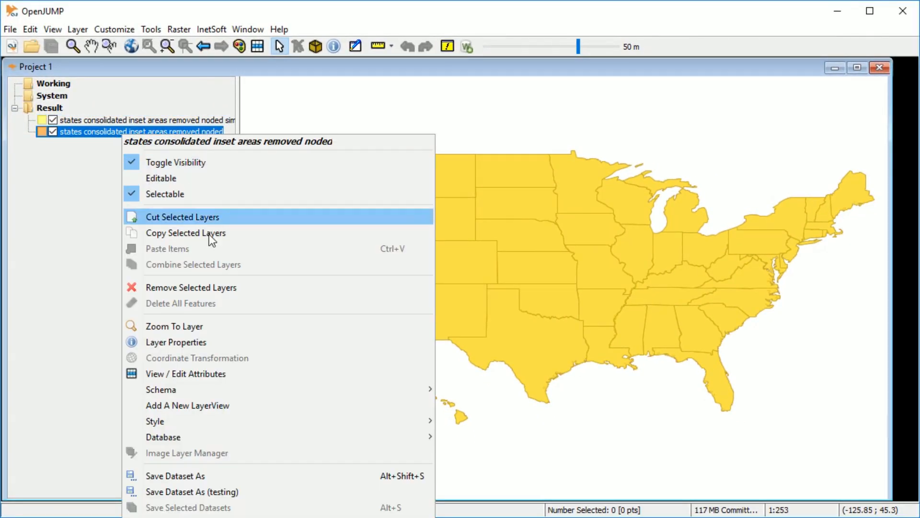
click(248, 289)
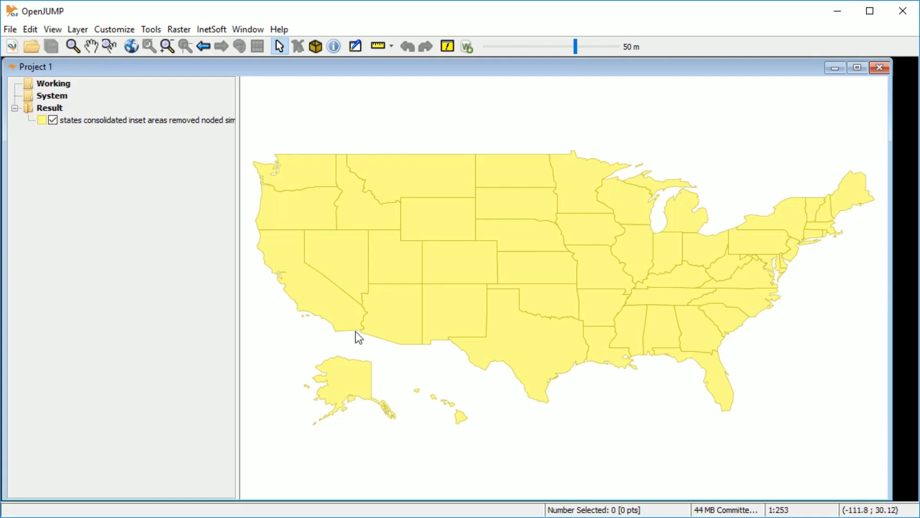
Step: Start exporting the simplified states layer, with mapdata.xml in the InetSoft 2018 server-config folder as the map file
click(119, 124)
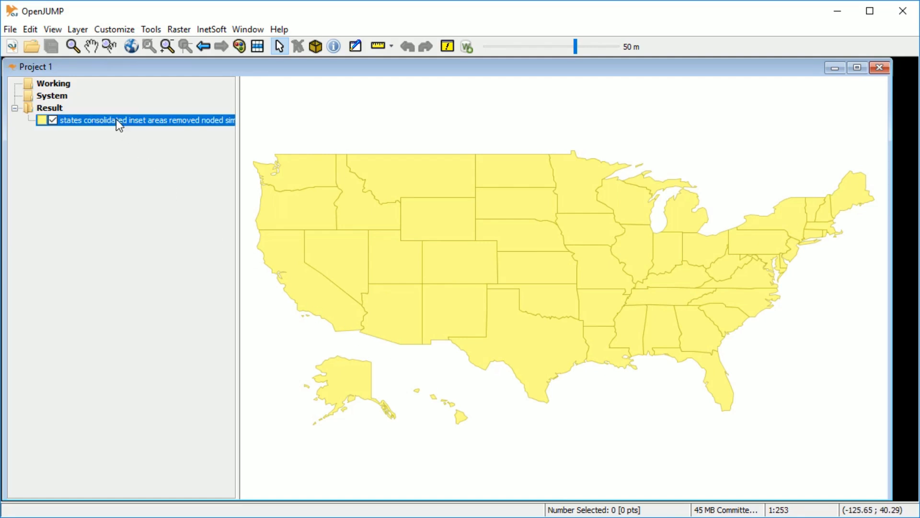
click(220, 29)
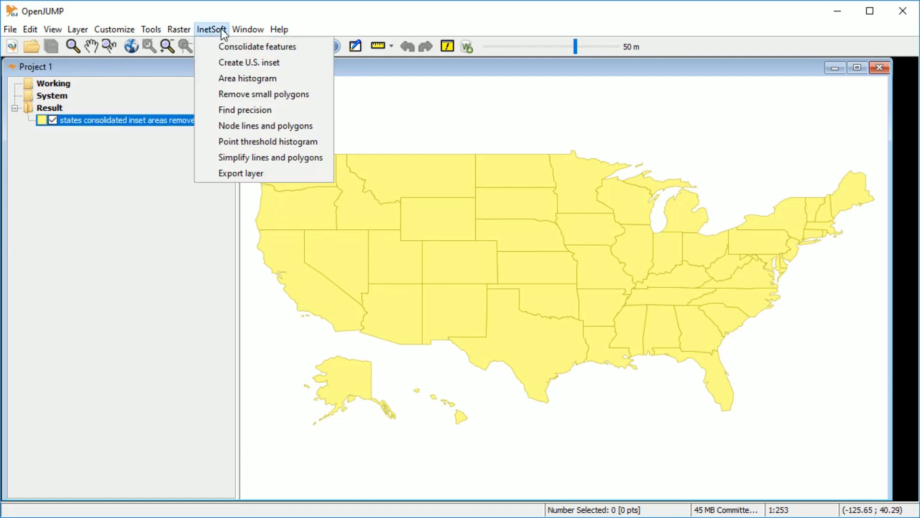
click(293, 173)
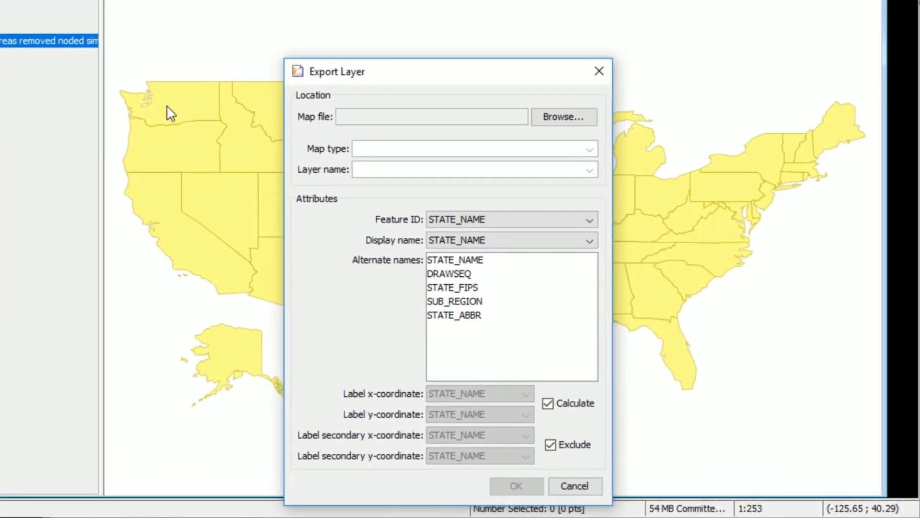
click(561, 120)
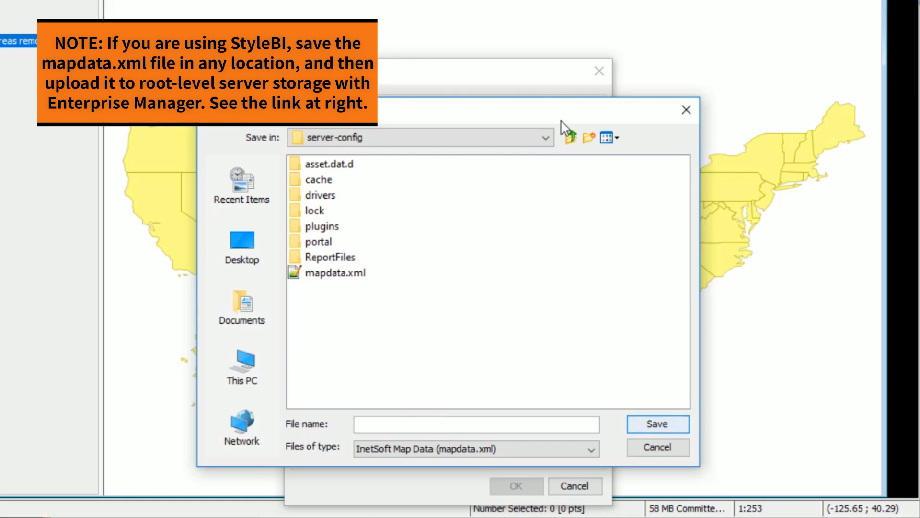
click(545, 137)
click(521, 172)
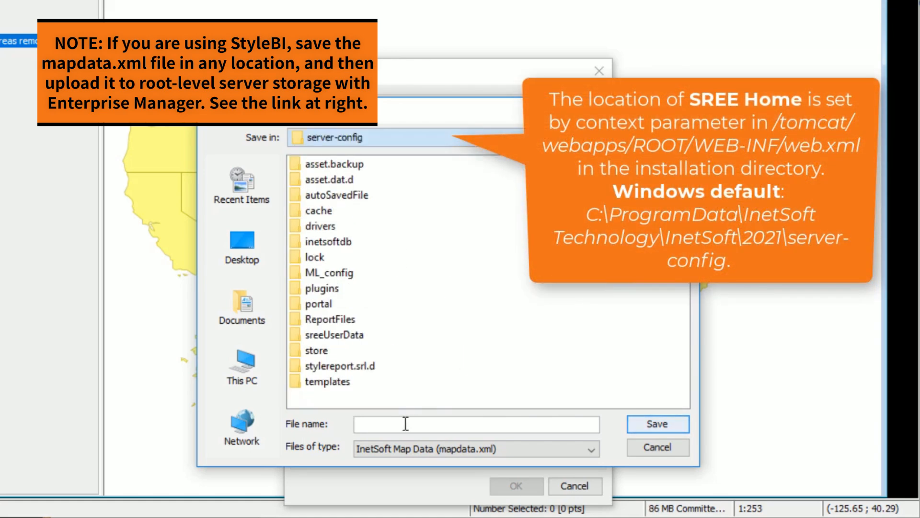
click(405, 423)
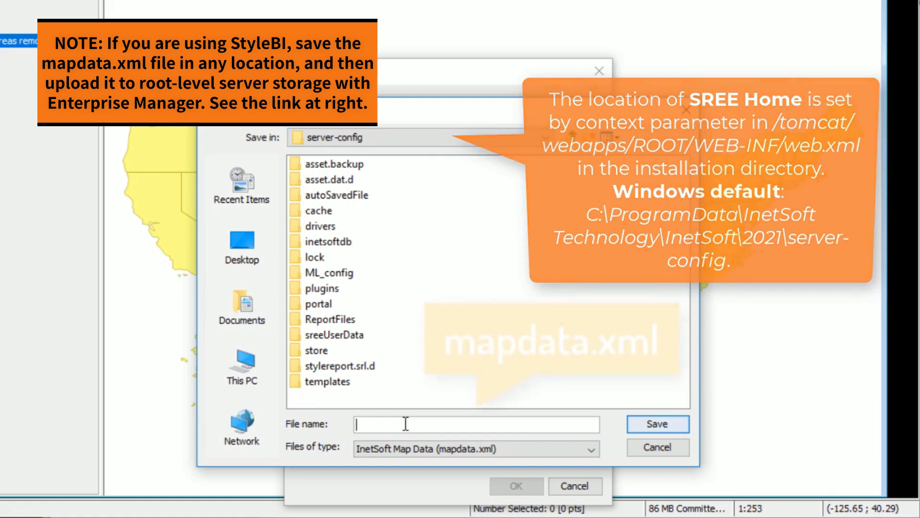
text(mapdata.xml)
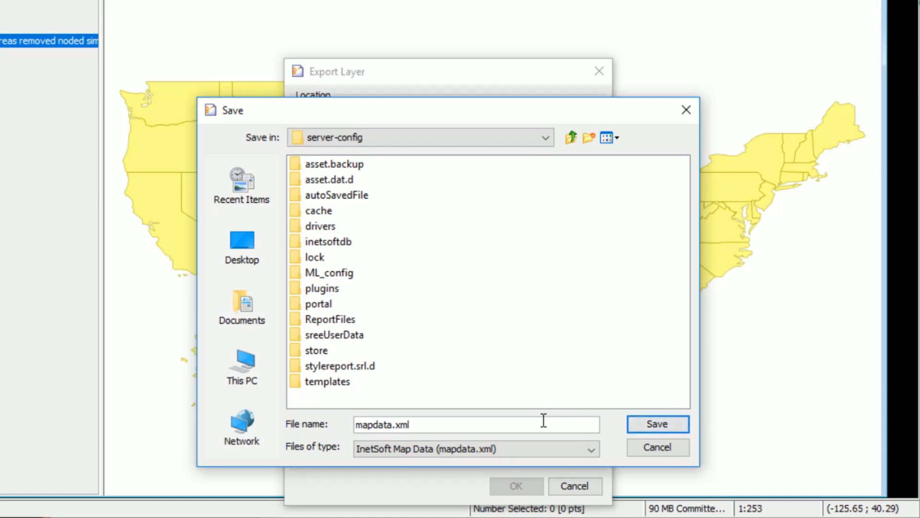
click(635, 423)
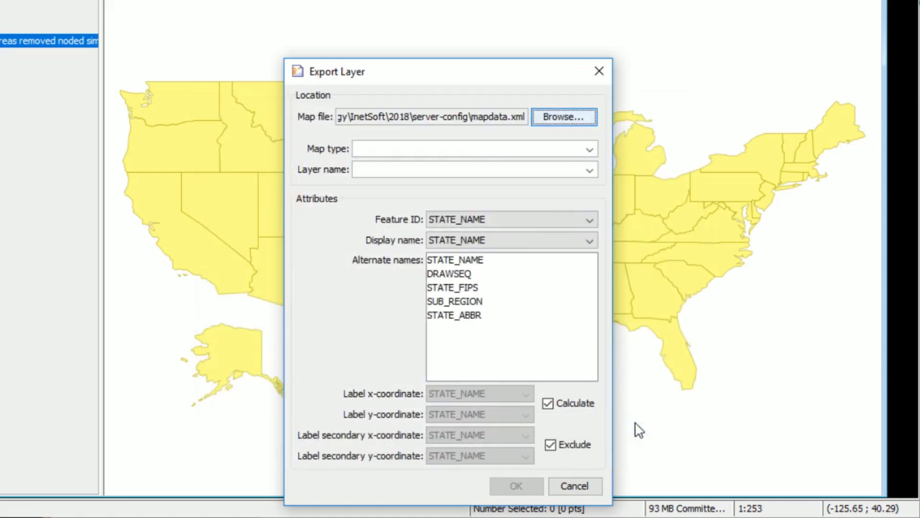
Step: Set the export's map type to USA_Custom and its layer name to State_Custom
click(491, 146)
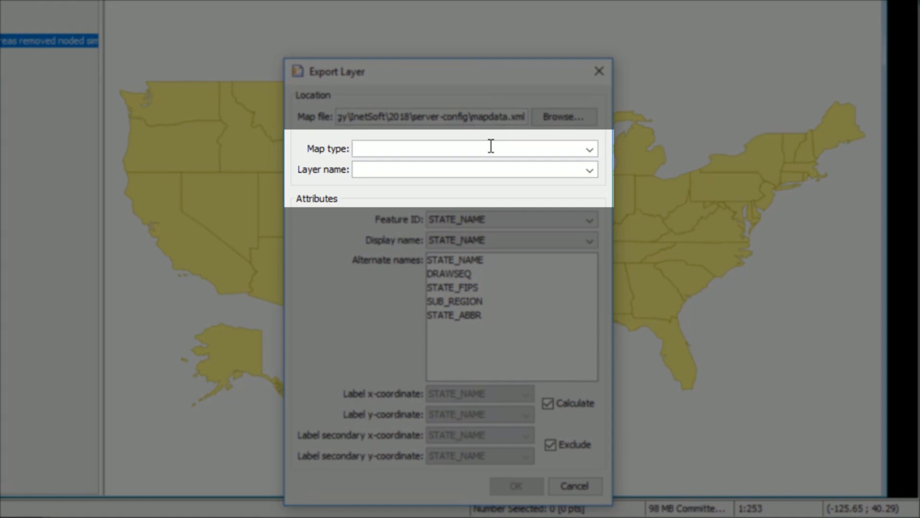
text(USA_Custom)
click(496, 165)
text(State_)
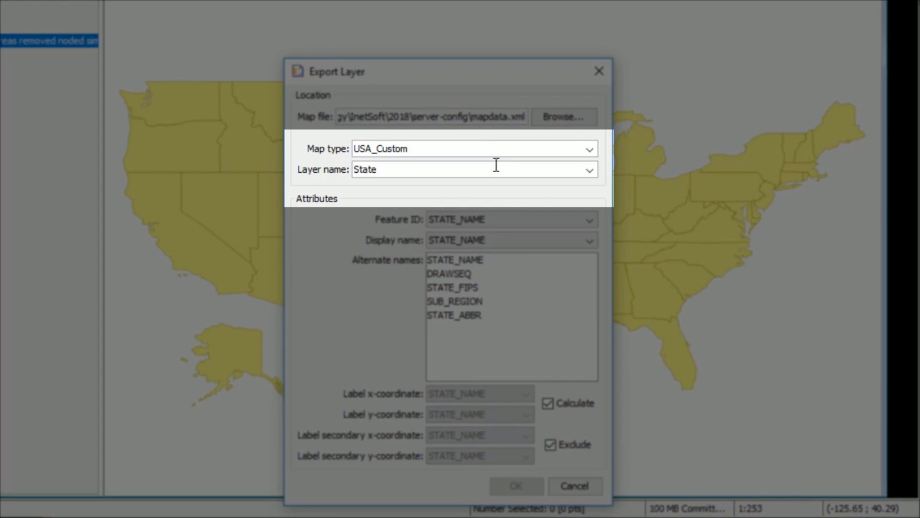
text(Custom)
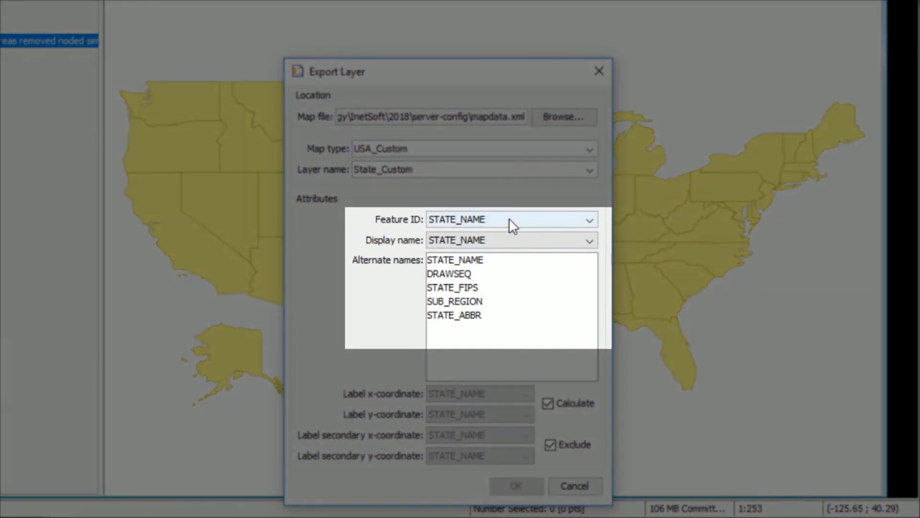
Step: Use STATE_NAME as the feature ID and STATE_ABBR as the alternate name, and export the layer
click(510, 219)
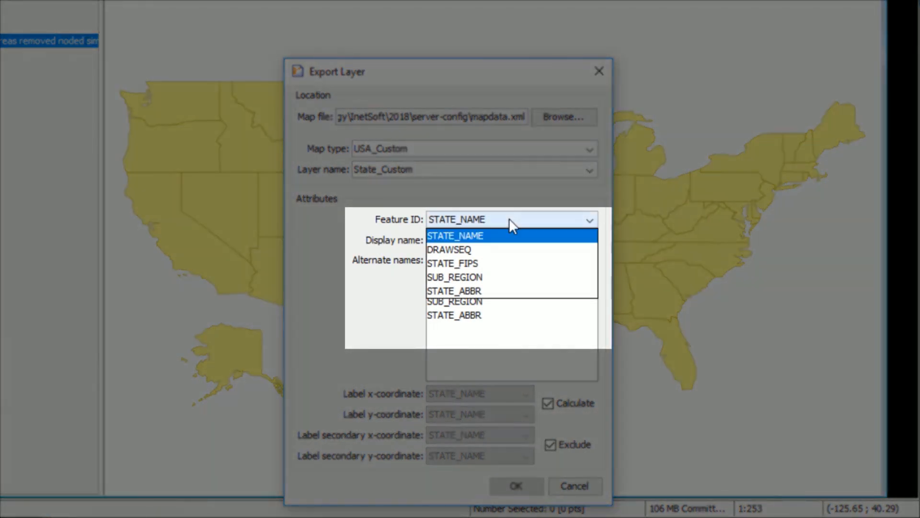
click(509, 219)
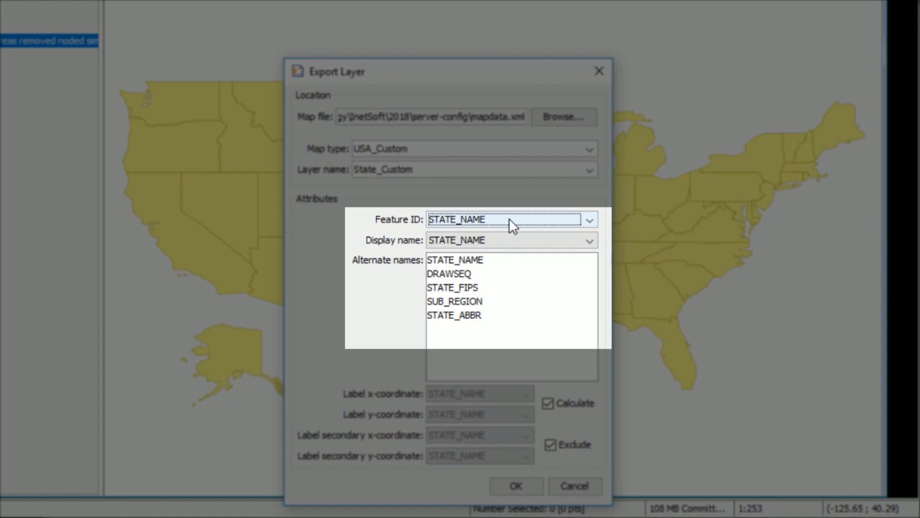
click(521, 317)
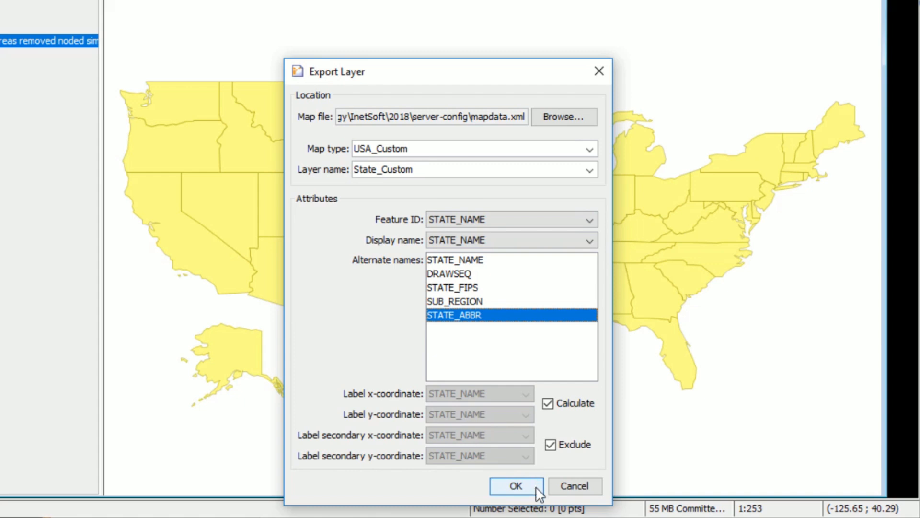
click(516, 485)
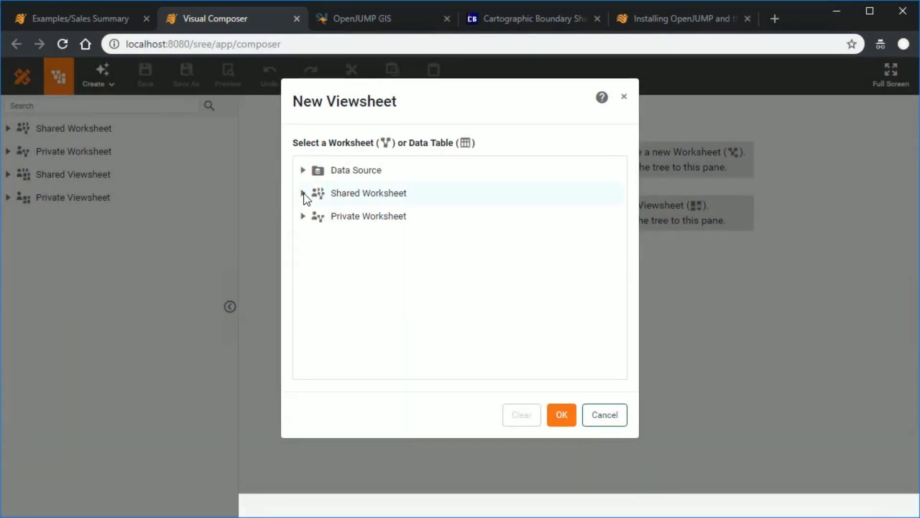
Step: In Visual Composer, create a viewsheet from the shared Examples worksheet Census Data, and add a chart opened for editing
click(303, 193)
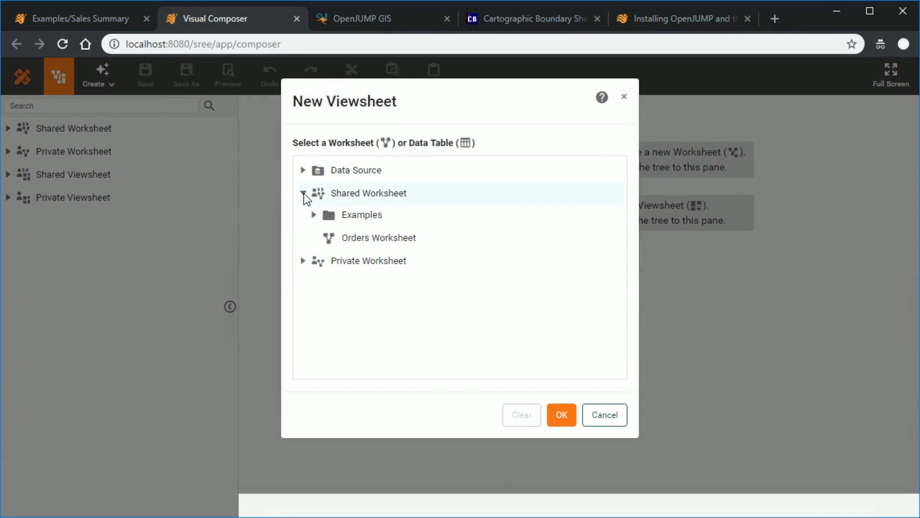
click(314, 214)
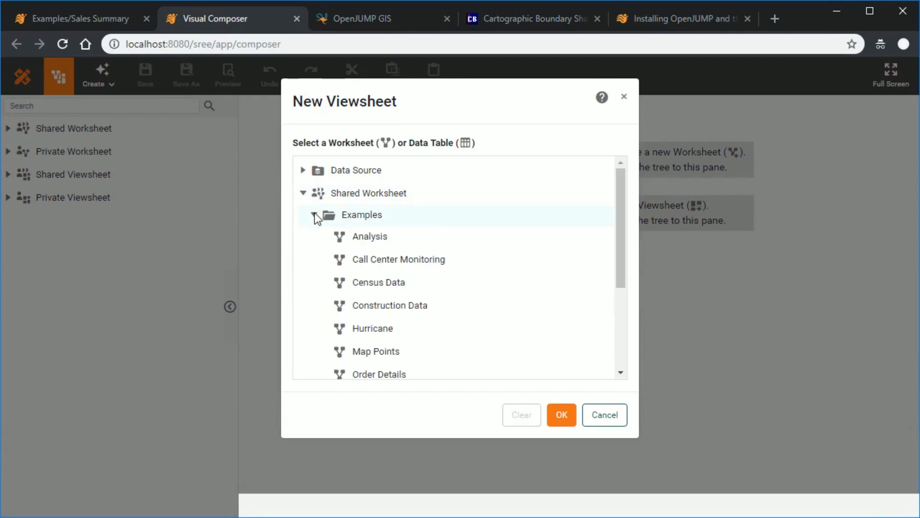
click(430, 282)
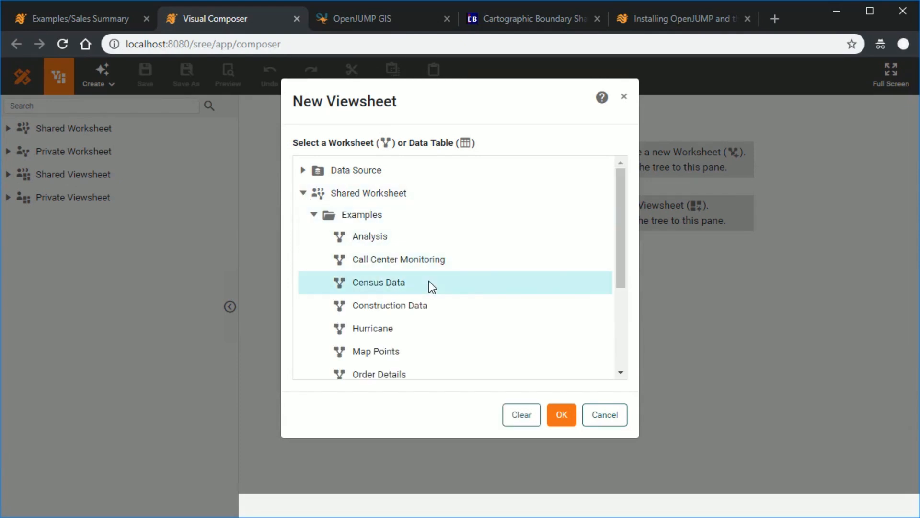
double_click(430, 282)
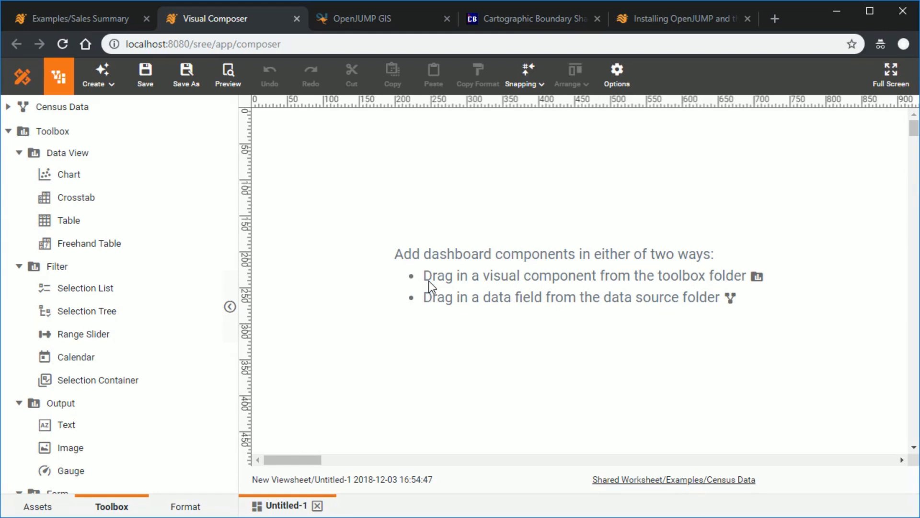
drag(113, 176, 354, 163)
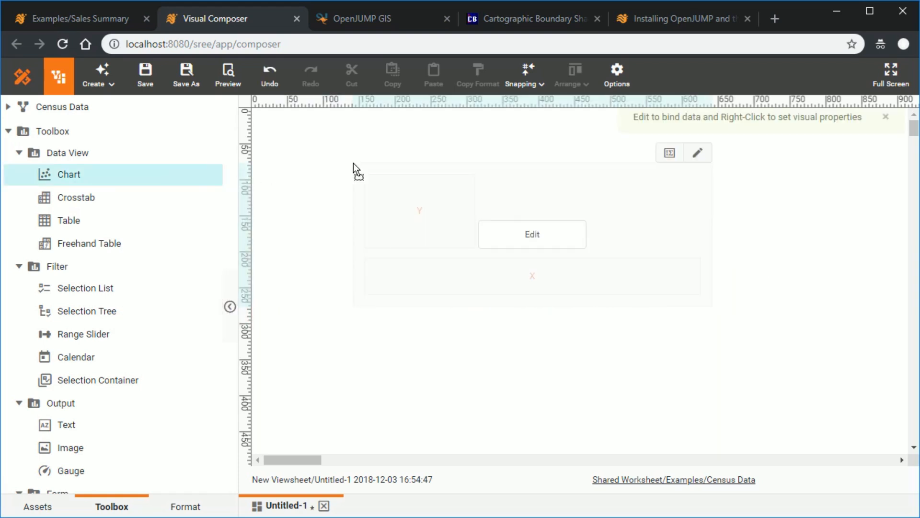
click(556, 229)
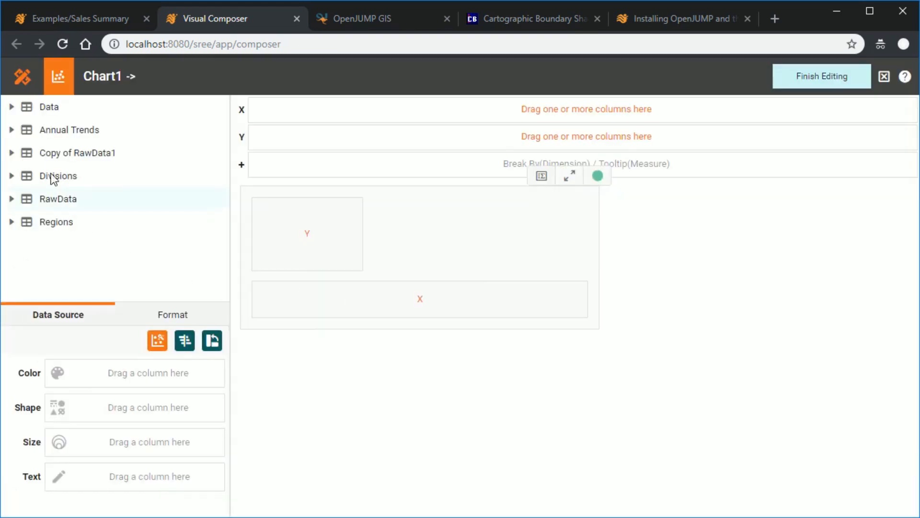
Step: Set the Data table's State dimension as geographic, using the USA_Custom map, State_Custom layer and Built-in mapping
click(13, 107)
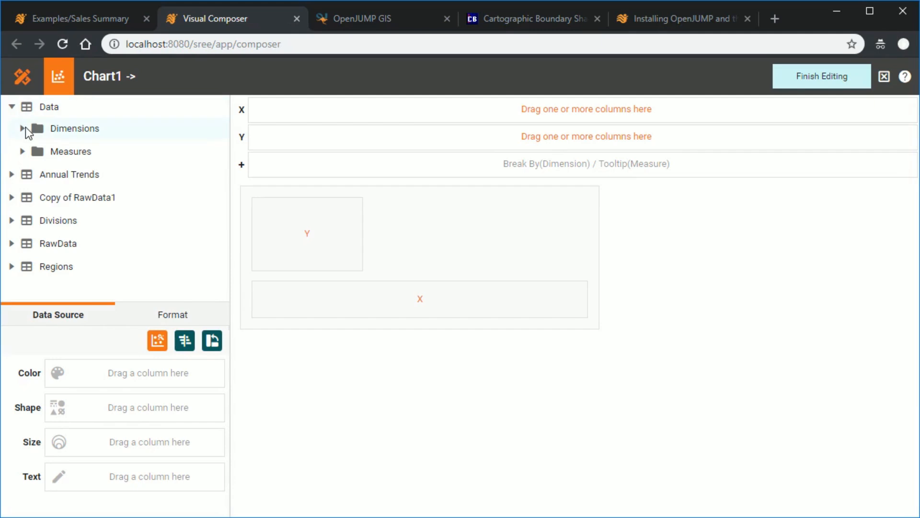
click(24, 128)
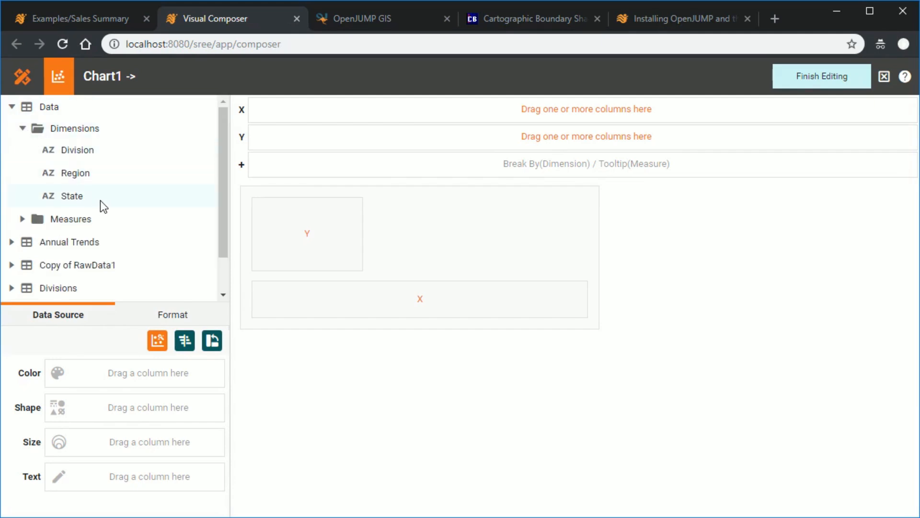
right_click(104, 200)
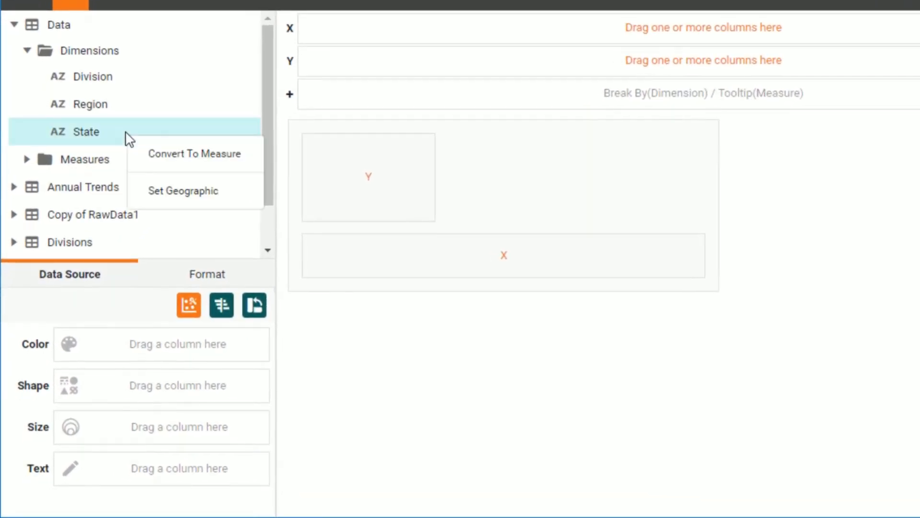
click(224, 194)
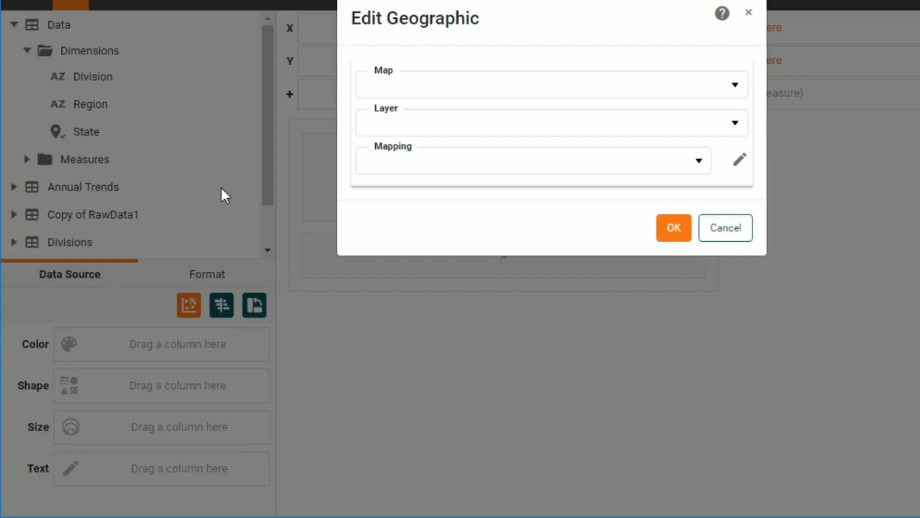
click(731, 86)
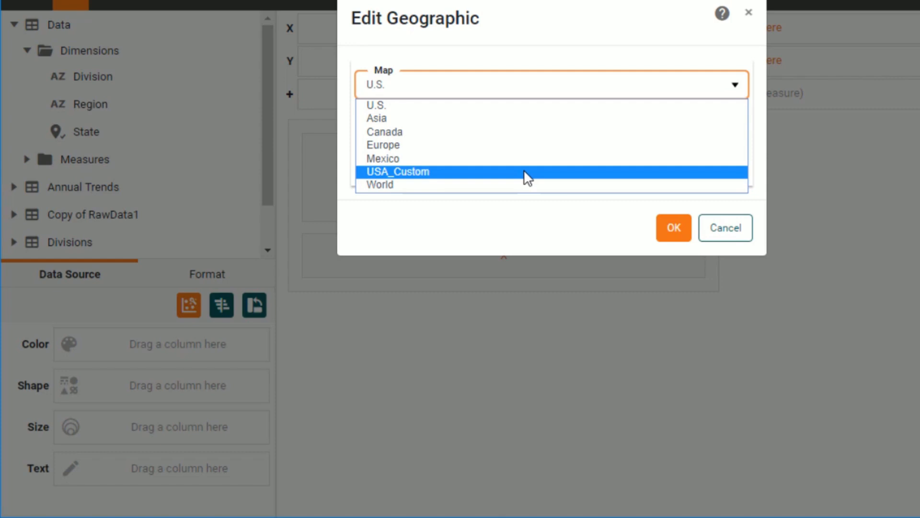
click(527, 172)
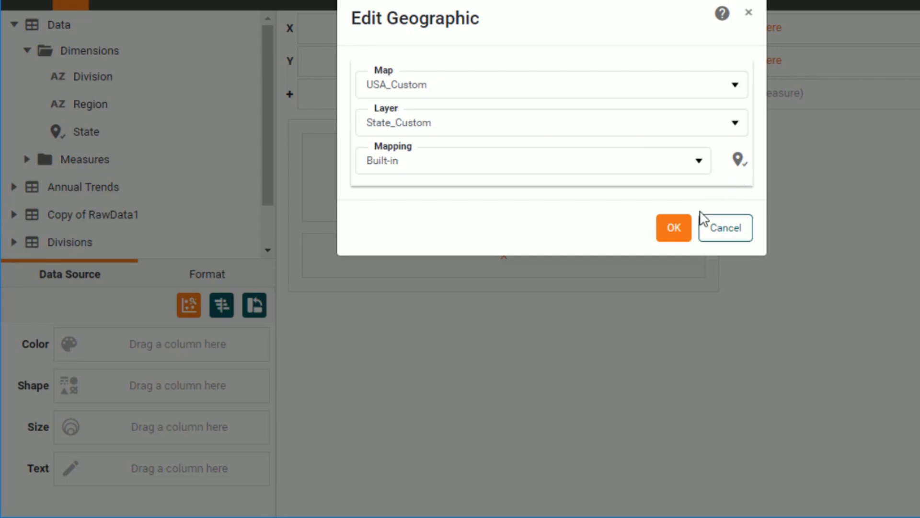
click(673, 229)
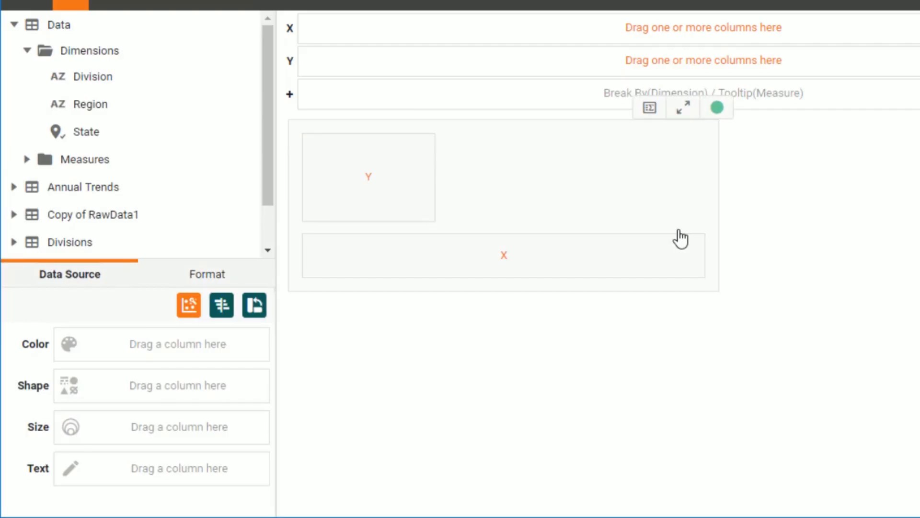
Step: Change the chart style to Map and bind State as its geographic field
click(139, 139)
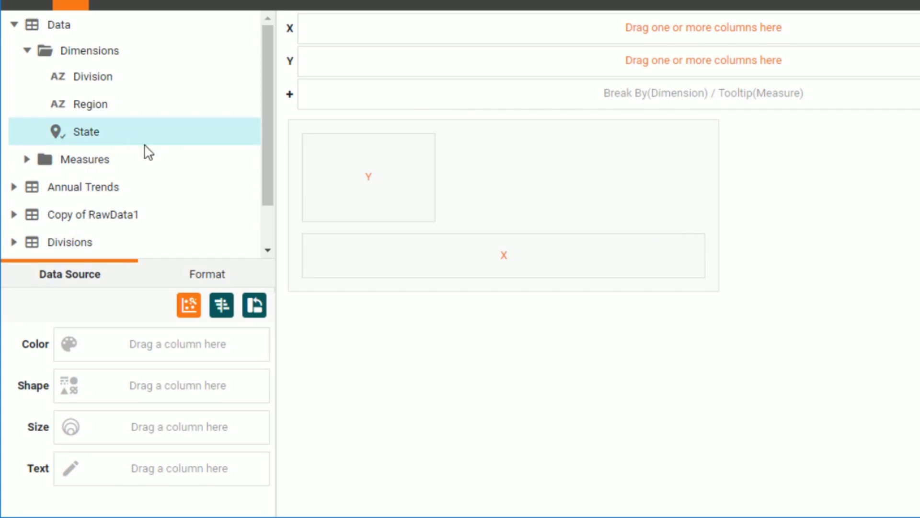
click(188, 307)
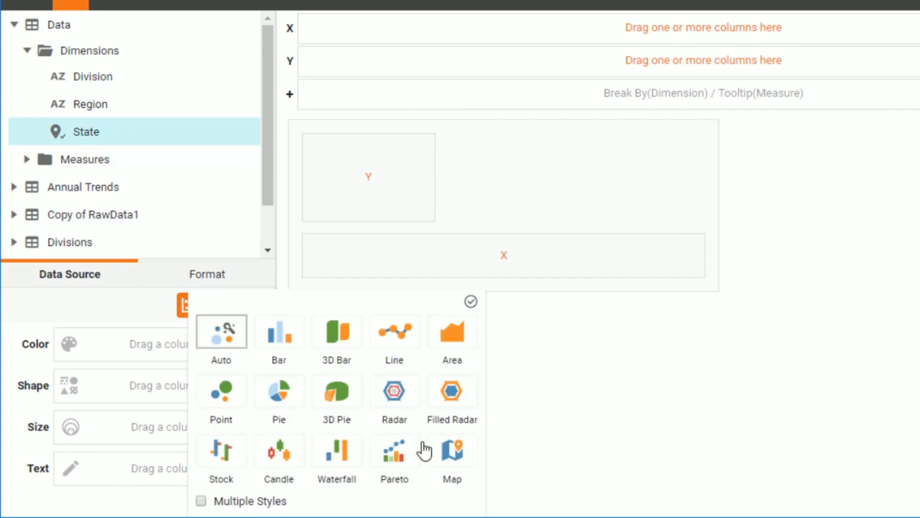
click(453, 453)
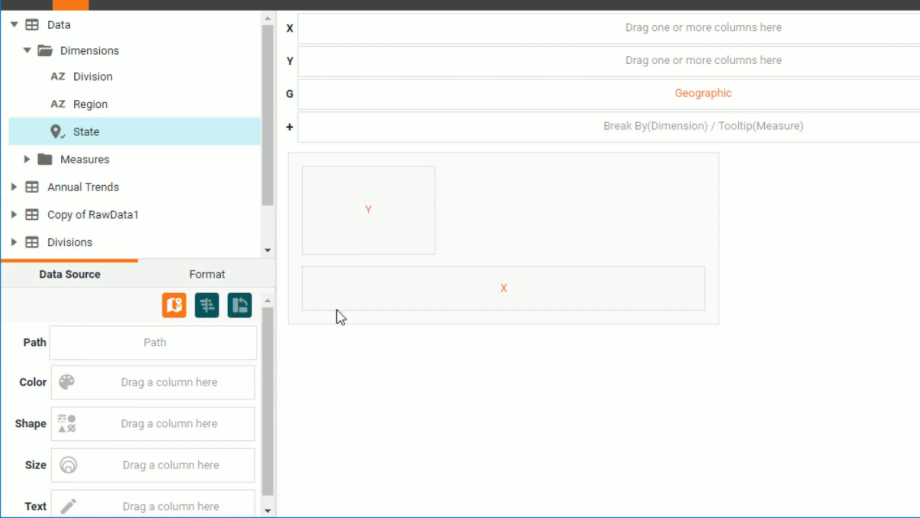
drag(140, 140, 347, 96)
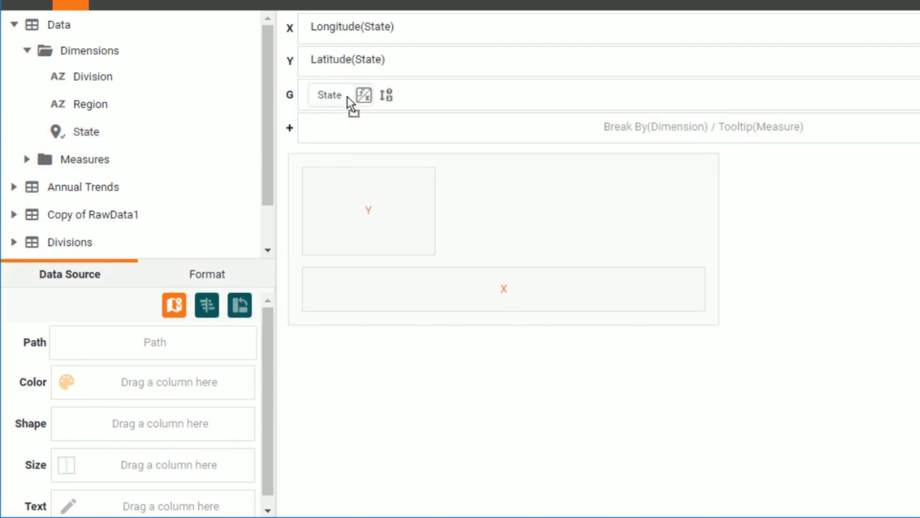
Step: Color the map's states by the Federal spending measure
click(27, 159)
scroll(225, 94, down, 3)
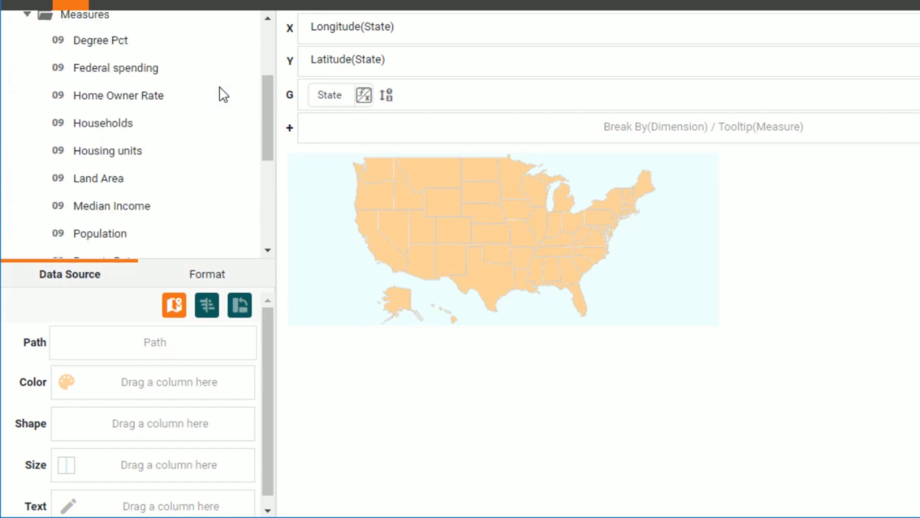
scroll(223, 95, up, 2)
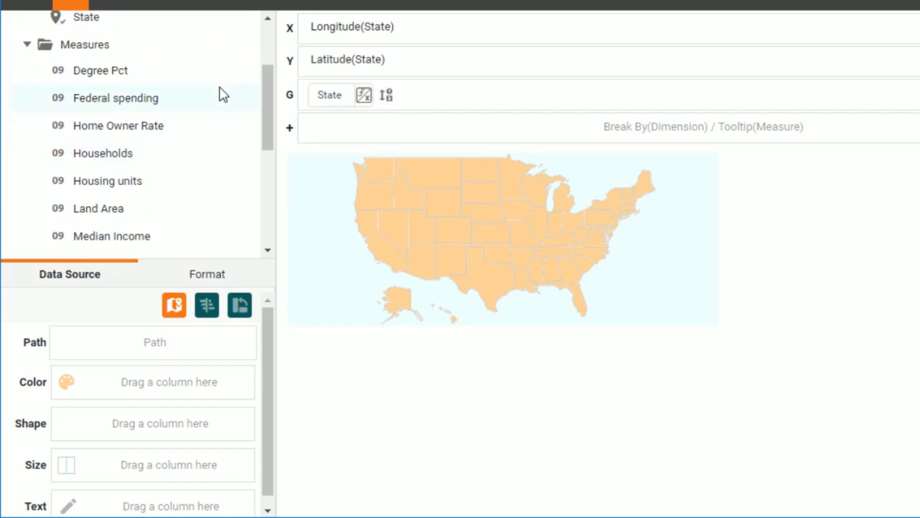
drag(175, 100, 162, 383)
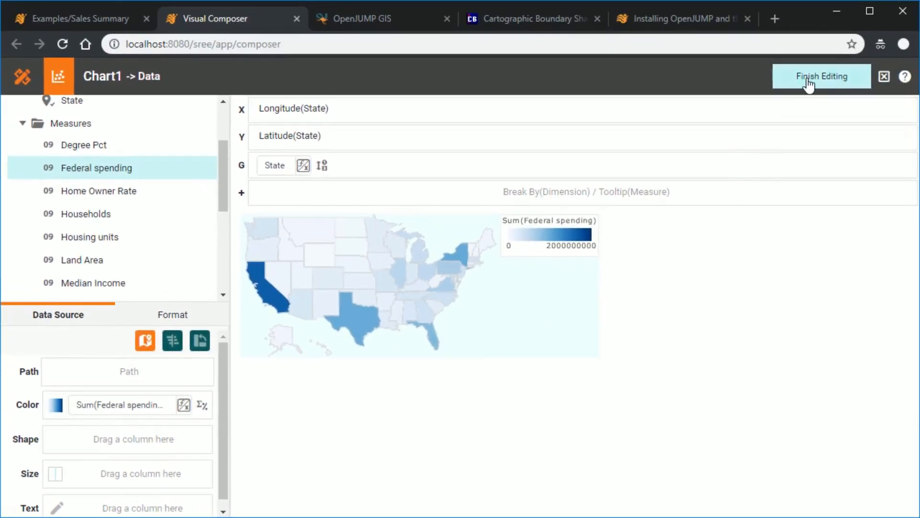
Step: Finish editing the map chart and stretch it taller on the viewsheet
click(808, 81)
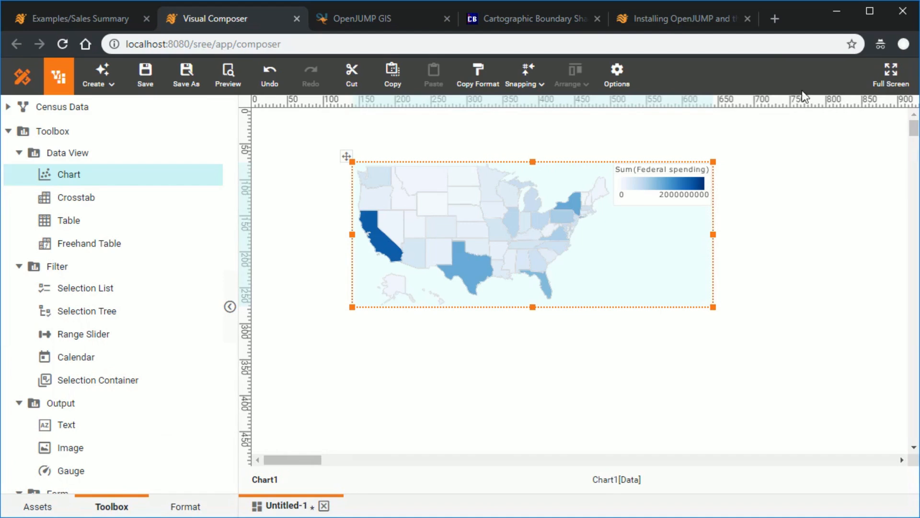
drag(539, 306, 516, 429)
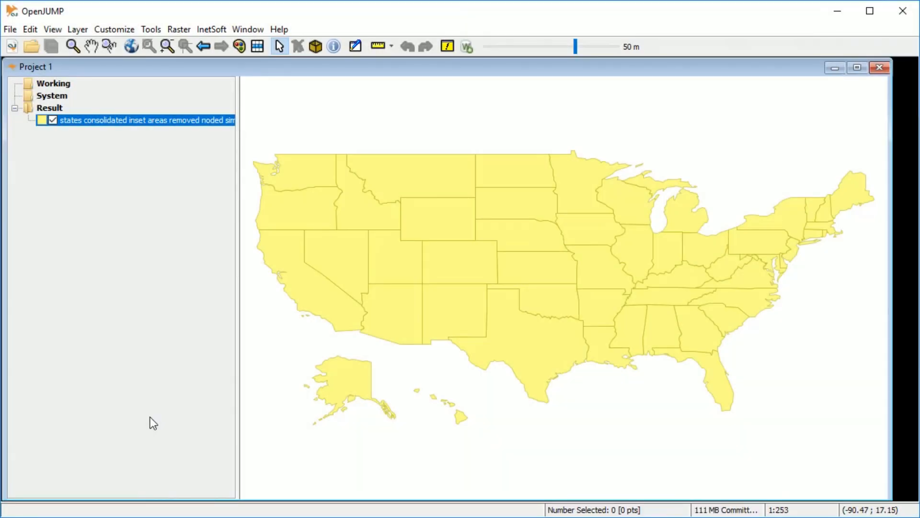
Step: Switch to OpenJUMP, open the states layer's attribute table, make the layer editable, and shrink the table window to uncover the map
click(259, 51)
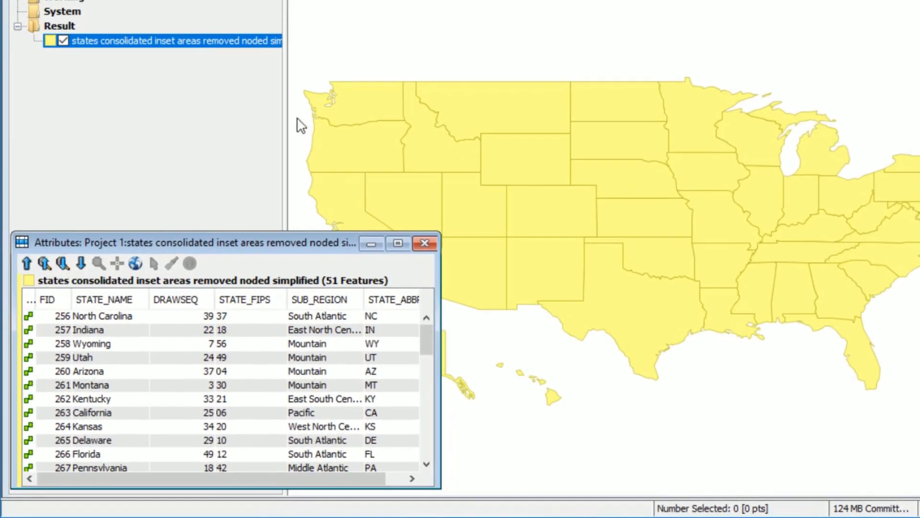
right_click(220, 347)
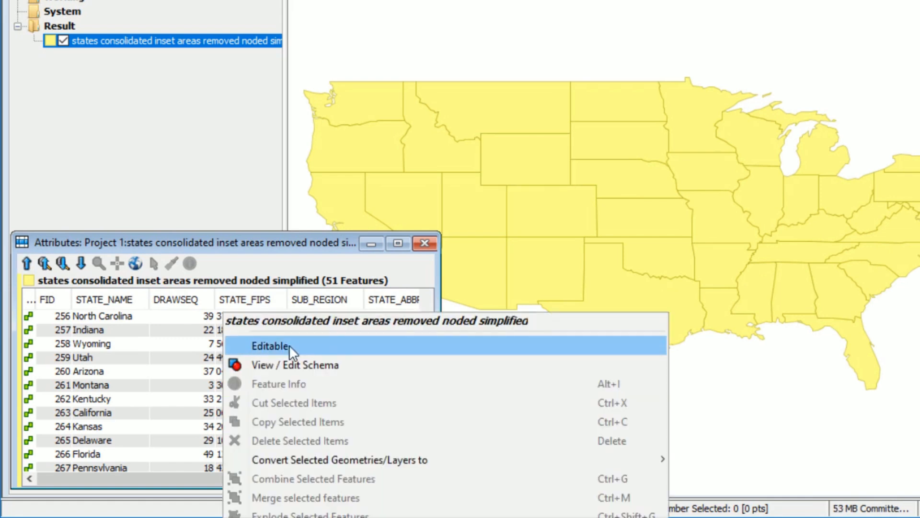
click(321, 344)
drag(310, 231, 310, 383)
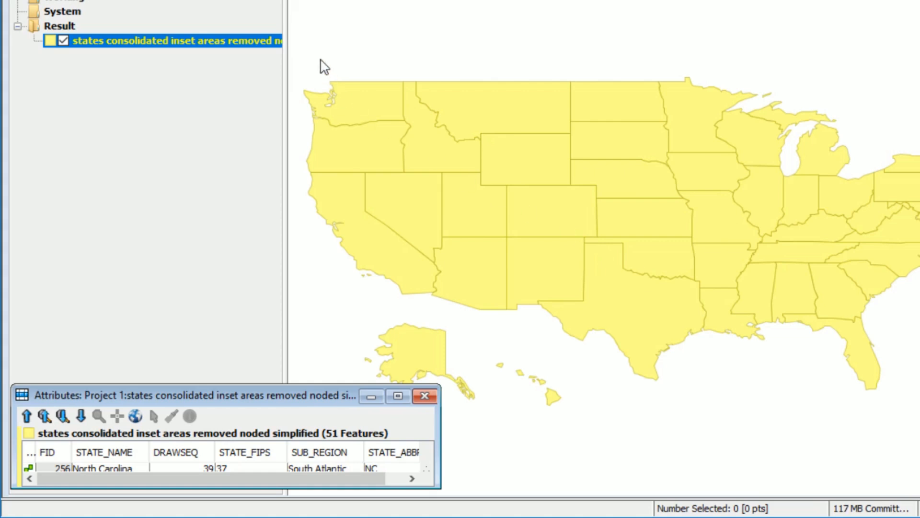
Step: Select the western states, including Alaska and Hawaii, and combine them into one feature
click(308, 43)
drag(375, 133, 524, 430)
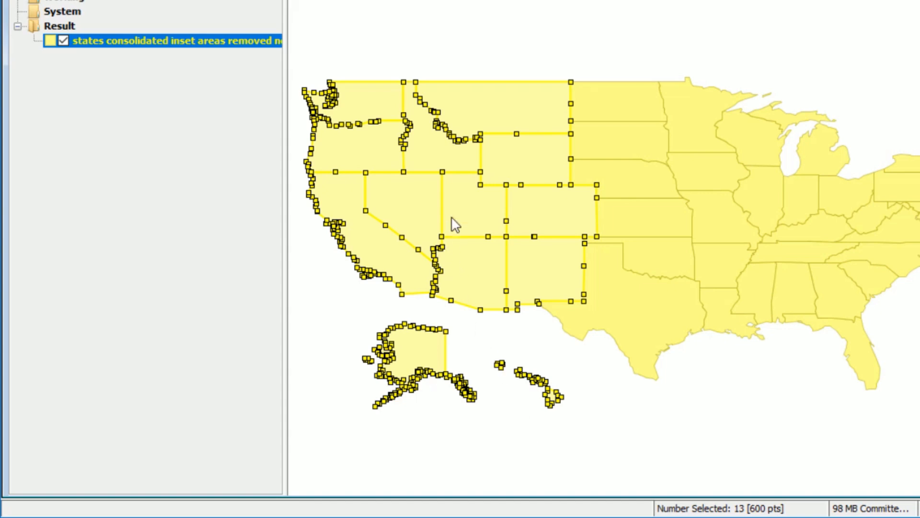
right_click(453, 198)
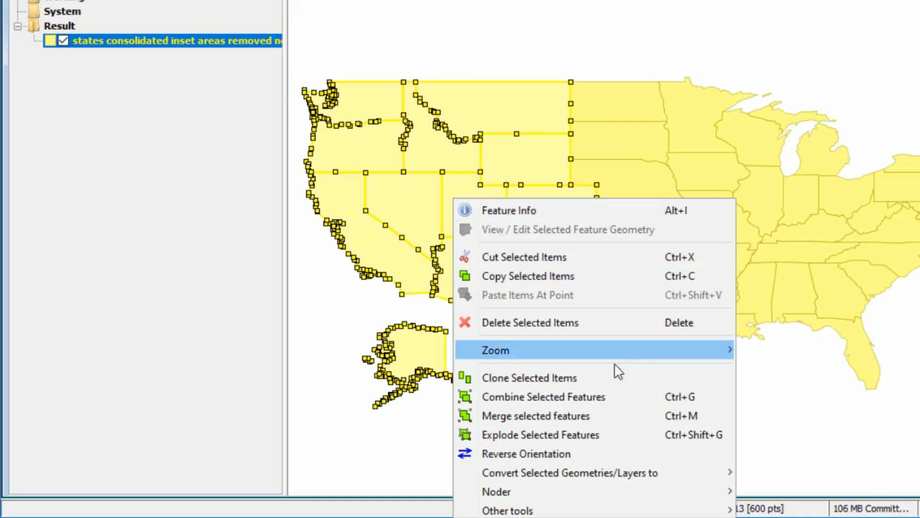
click(627, 399)
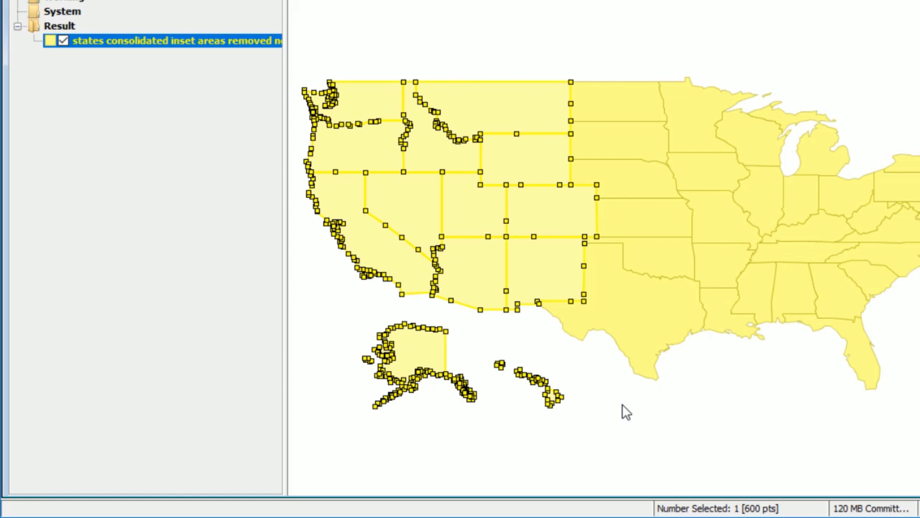
Step: Select the midwestern states from the Dakotas and Kansas through Ohio and combine them into one feature
drag(600, 45, 668, 127)
drag(740, 175, 788, 208)
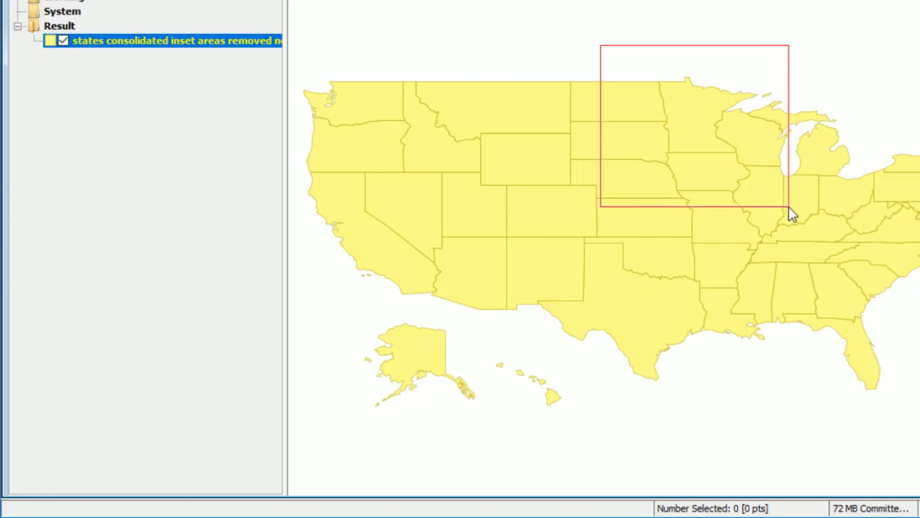
drag(789, 206, 844, 204)
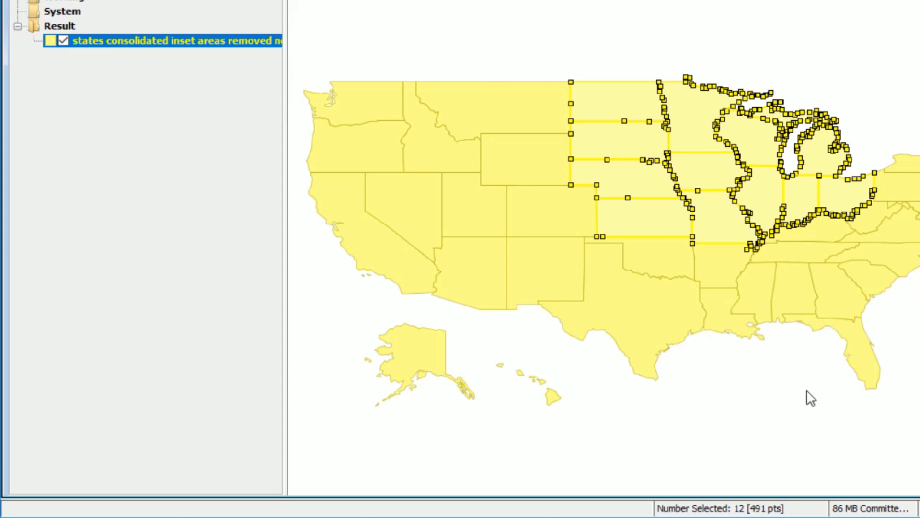
right_click(696, 170)
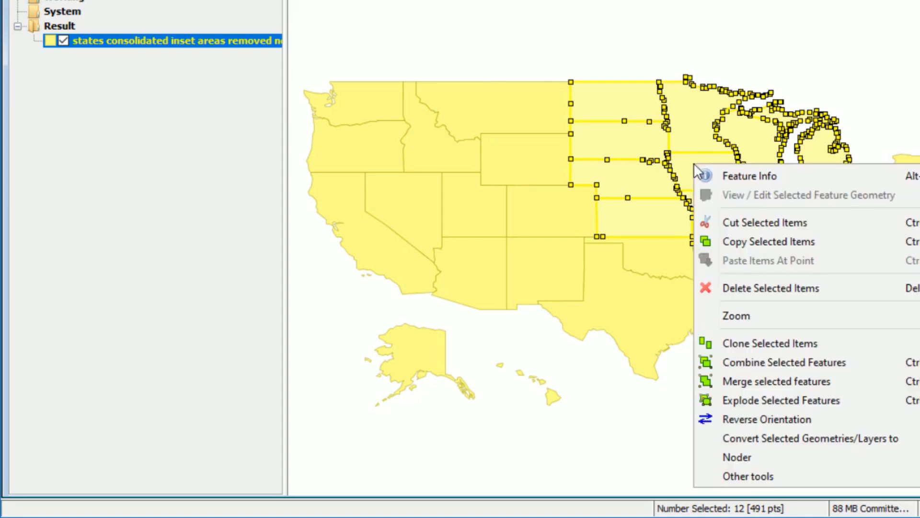
click(795, 357)
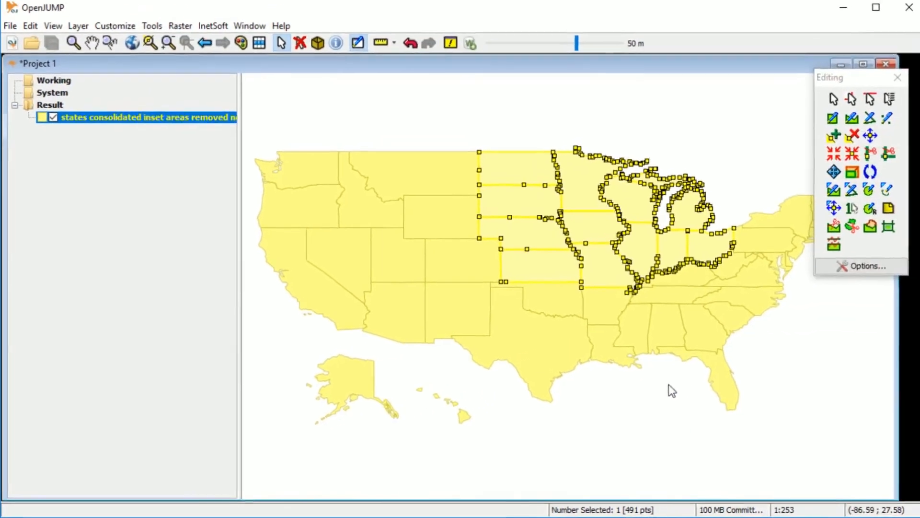
Step: Move the Editing toolbox off the map, then select the northeastern states from Pennsylvania to Maine and combine them into one feature
drag(864, 81, 156, 224)
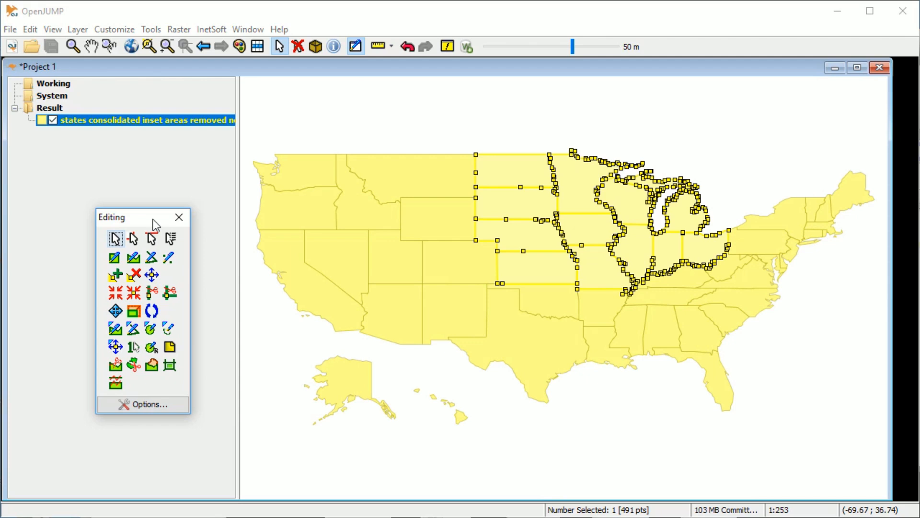
drag(747, 129, 876, 247)
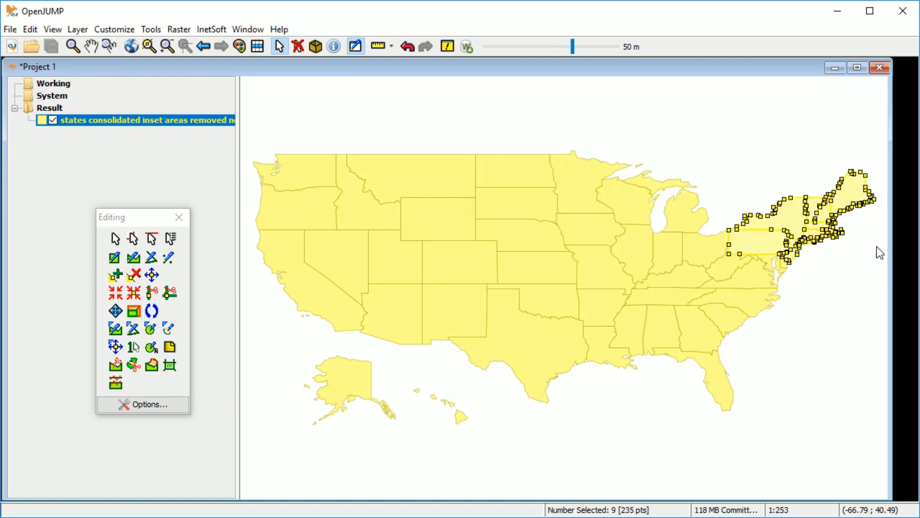
right_click(751, 239)
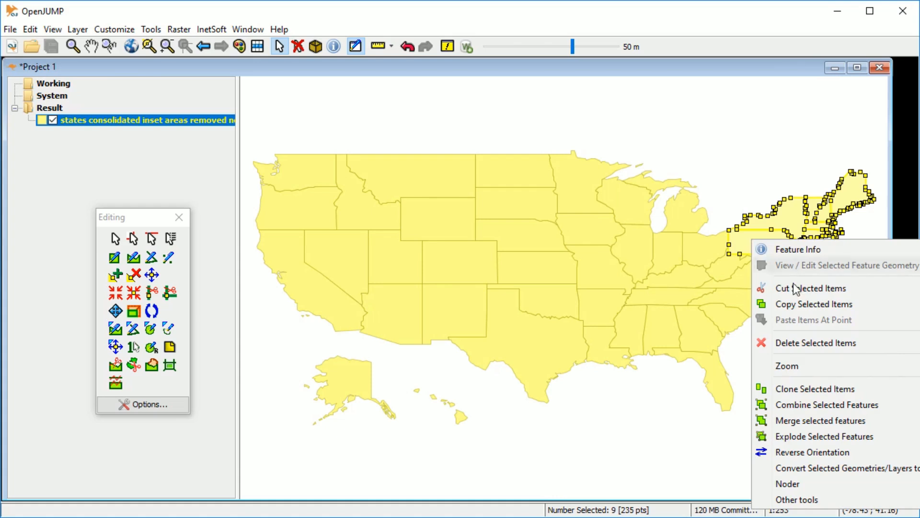
click(882, 404)
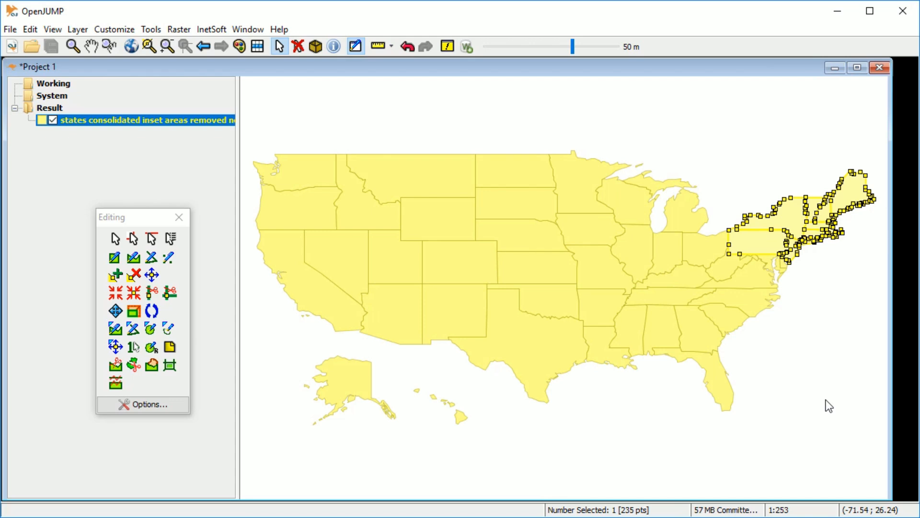
Step: Select all features except the combined western, midwestern and northeastern ones, combine the remaining southern states into one feature, and clear the selection
key(ctrl+a)
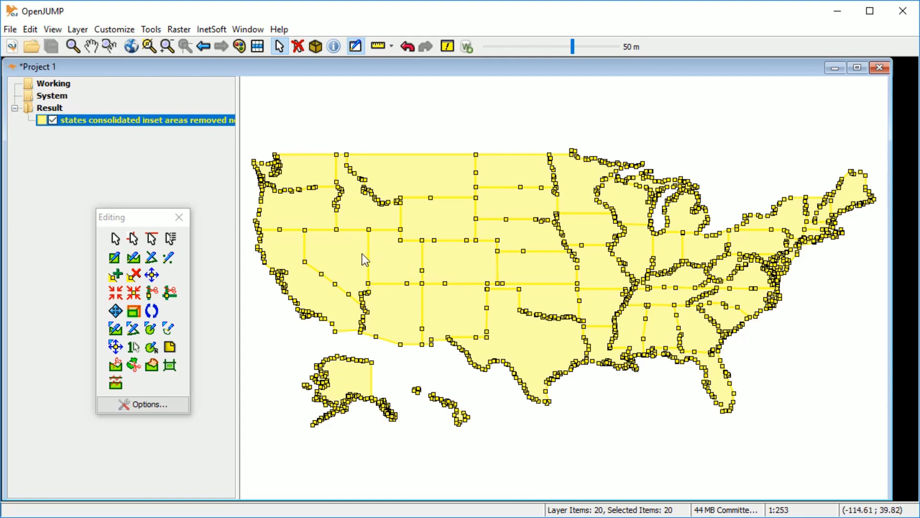
shift+click(350, 256)
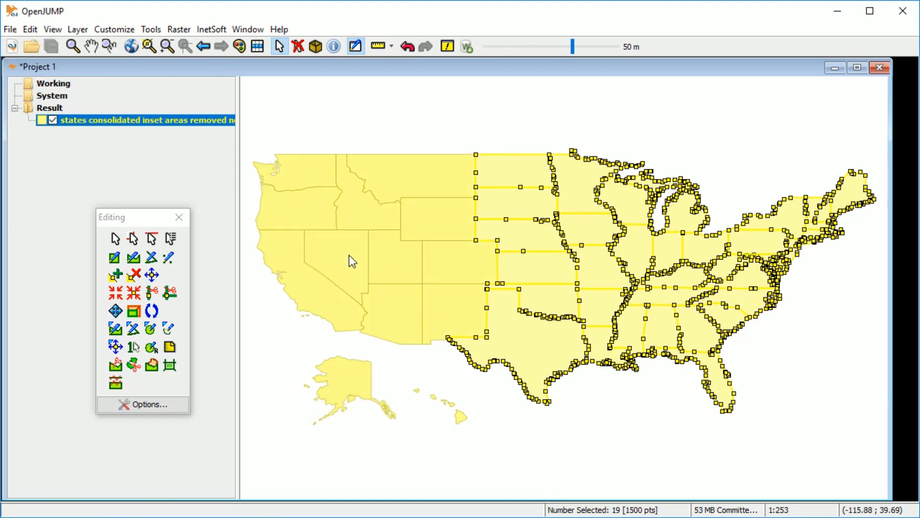
shift+click(538, 202)
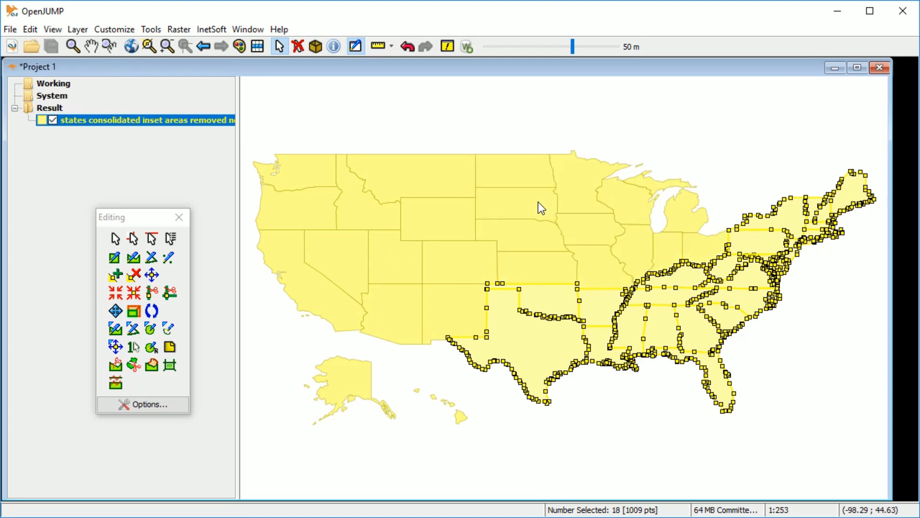
shift+click(774, 243)
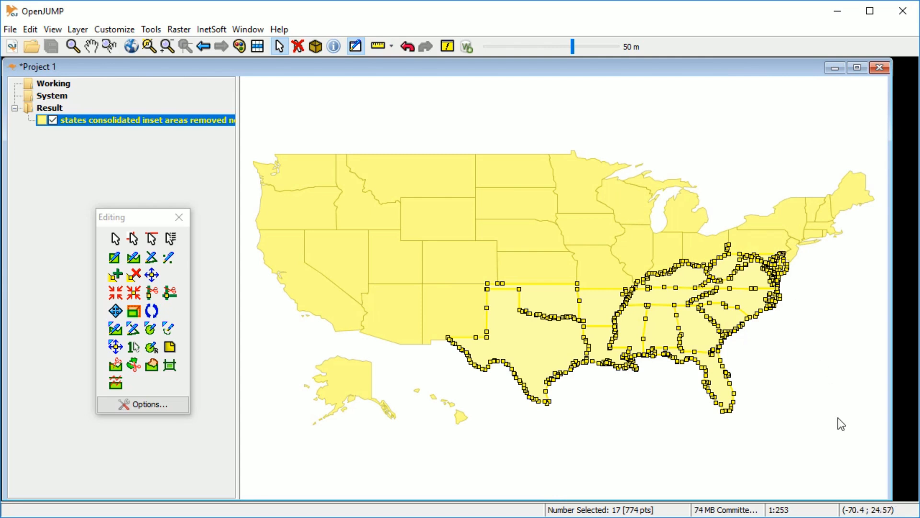
right_click(685, 271)
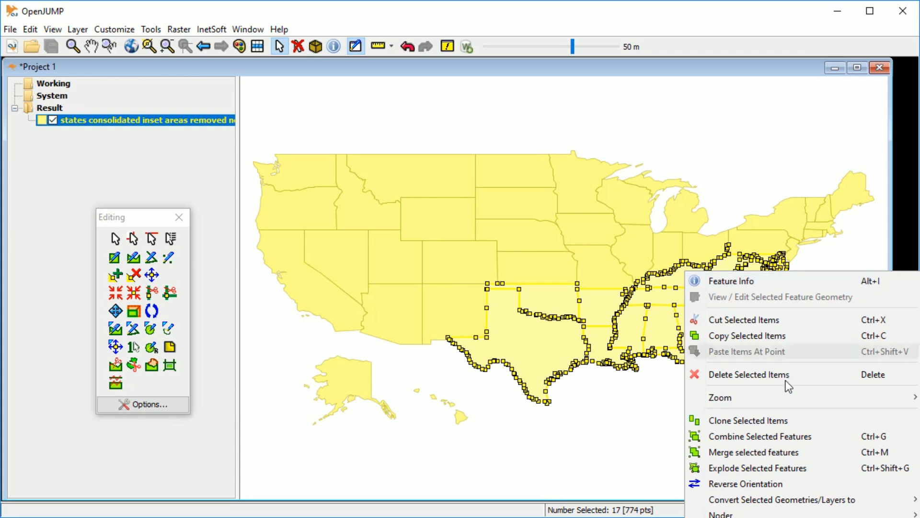
click(813, 436)
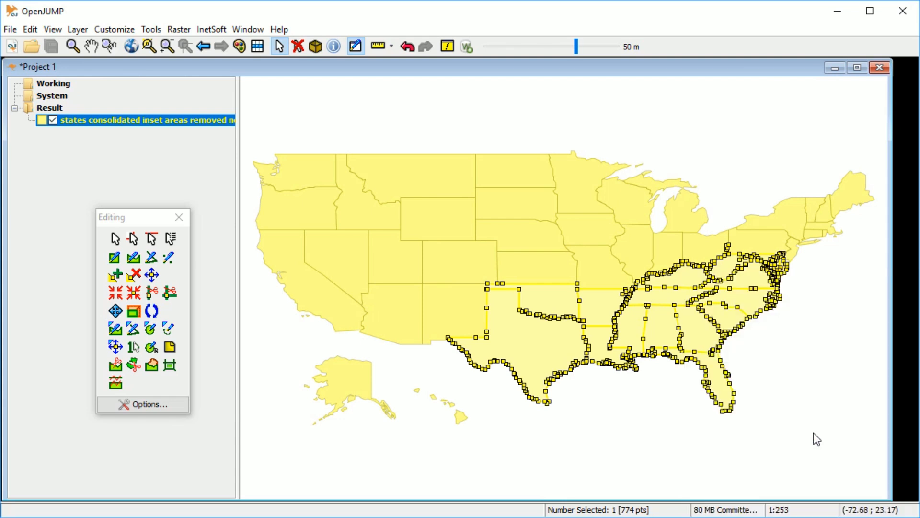
click(668, 433)
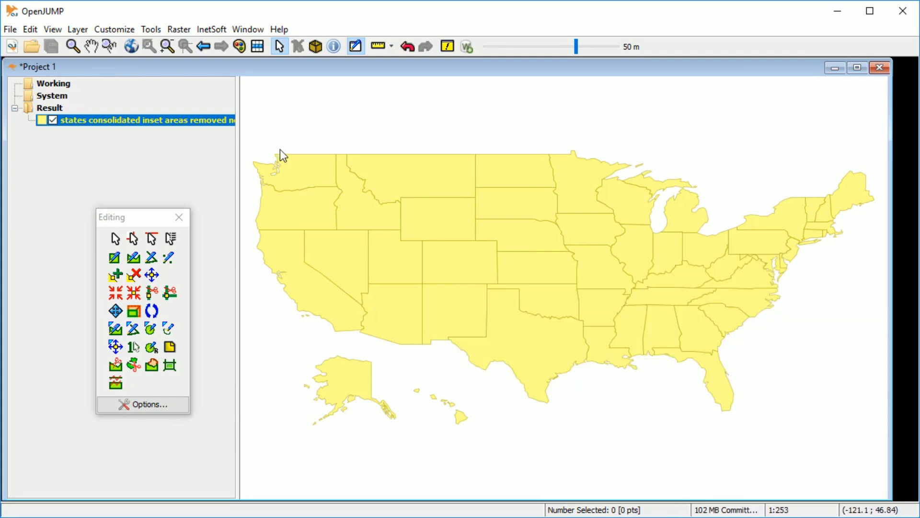
Step: Open the layer's attribute table, enlarge its window, and move the Editing toolbox out of its way
click(256, 48)
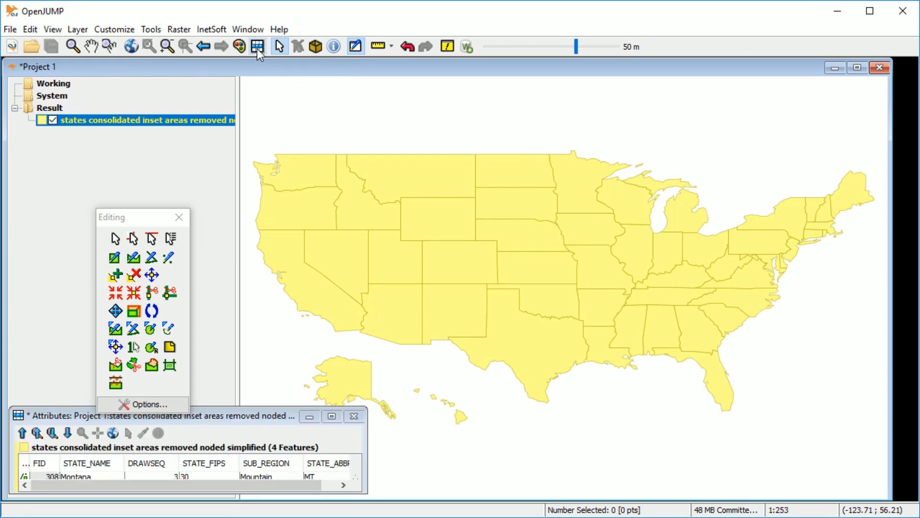
drag(259, 407, 264, 295)
drag(139, 217, 824, 94)
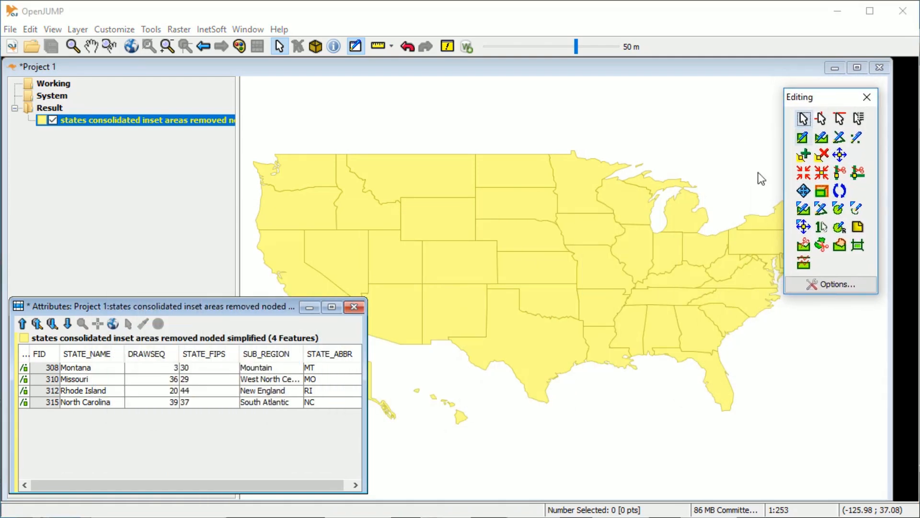
Step: Add a field named Region with data type String to the layer's schema and apply the schema changes
right_click(254, 371)
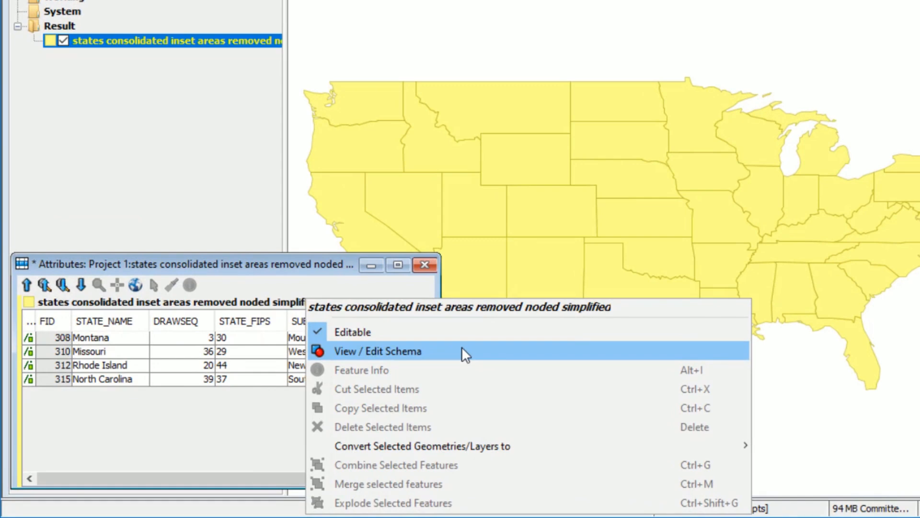
click(461, 351)
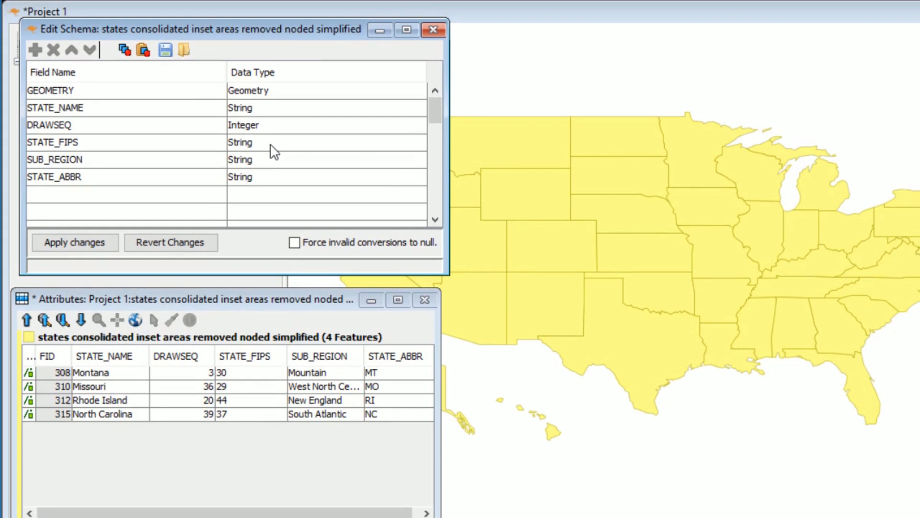
click(61, 192)
click(61, 193)
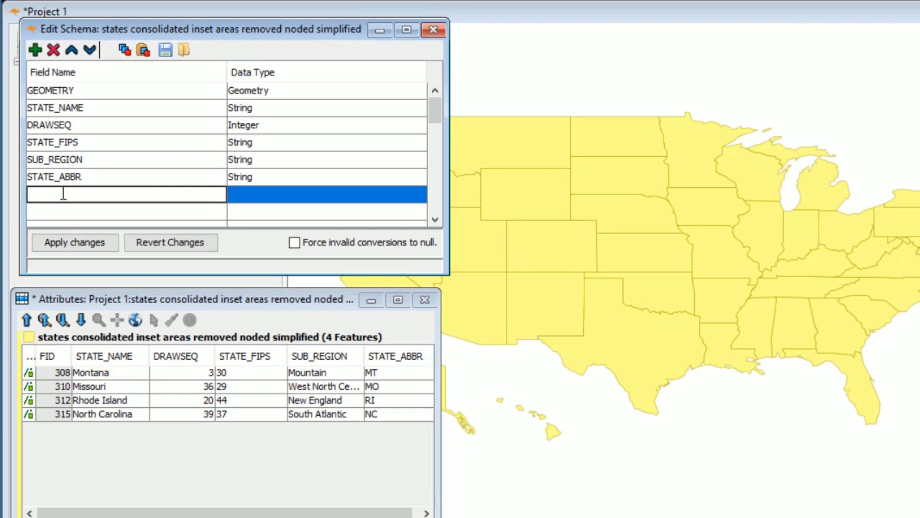
text(Region)
key(Return)
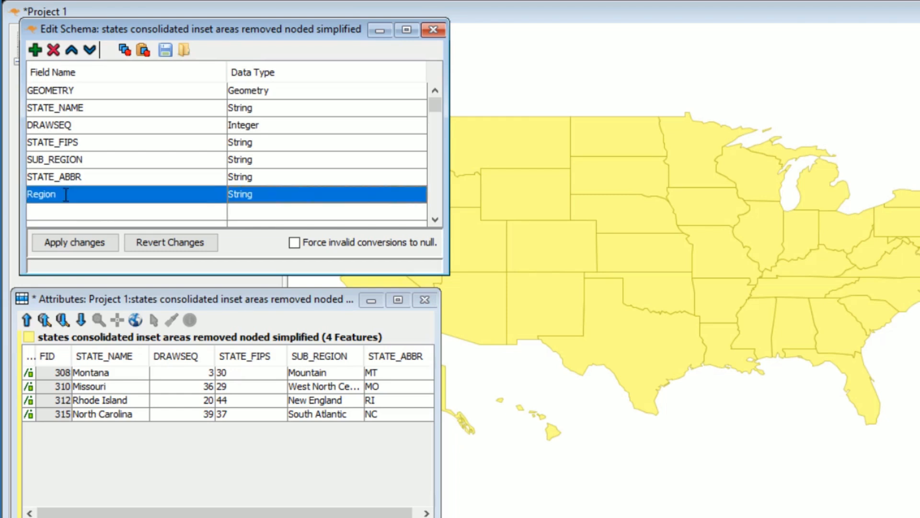
click(292, 200)
click(291, 196)
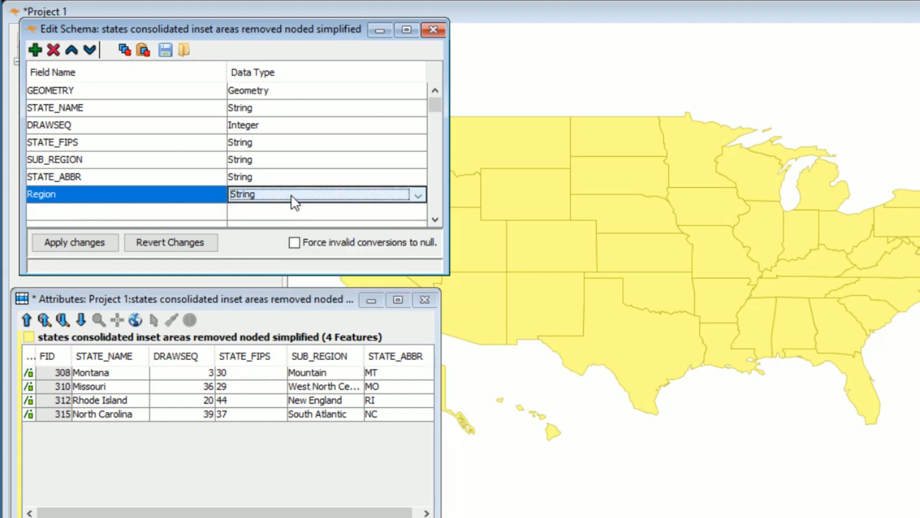
click(429, 32)
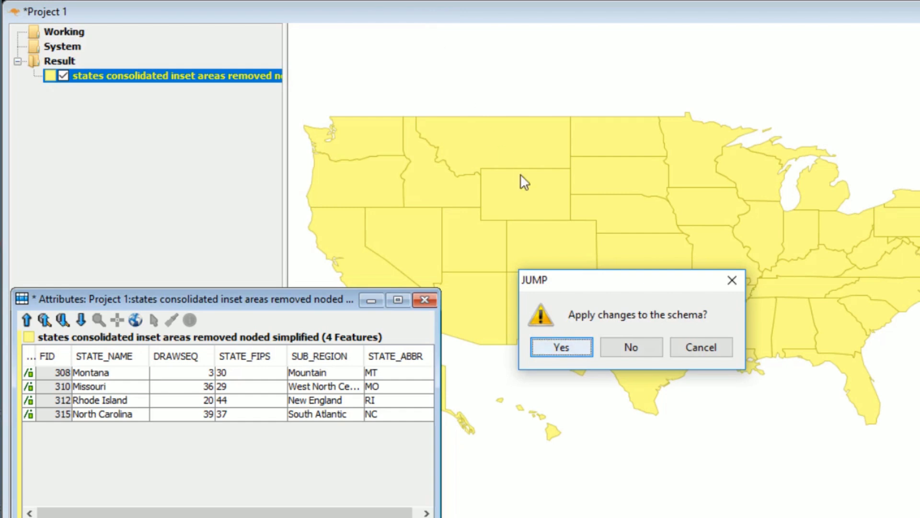
click(587, 347)
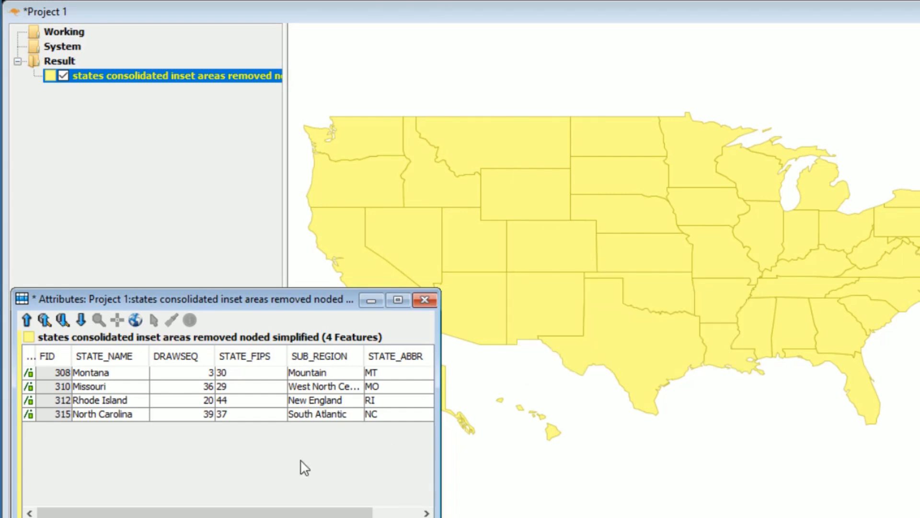
Step: In the attribute table, set the Region value to West for the Montana row and Midwest for the Missouri row
drag(203, 510, 257, 515)
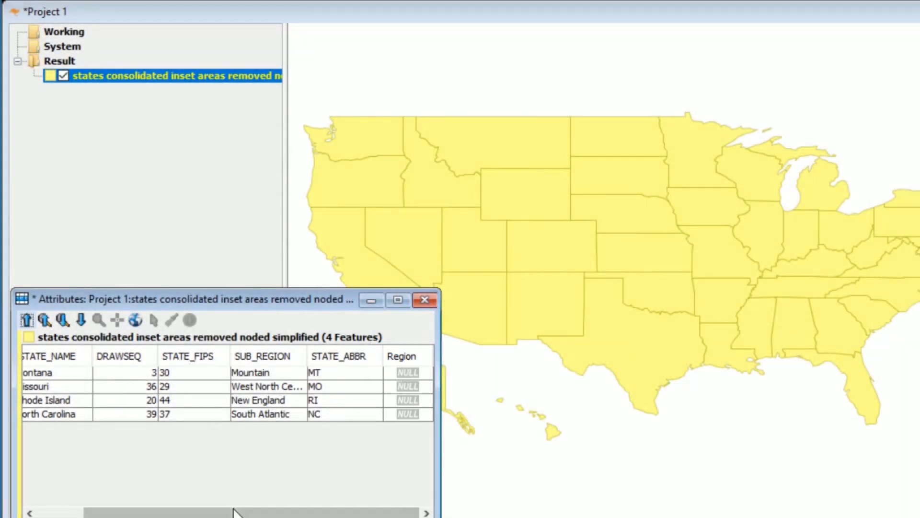
drag(233, 512, 164, 514)
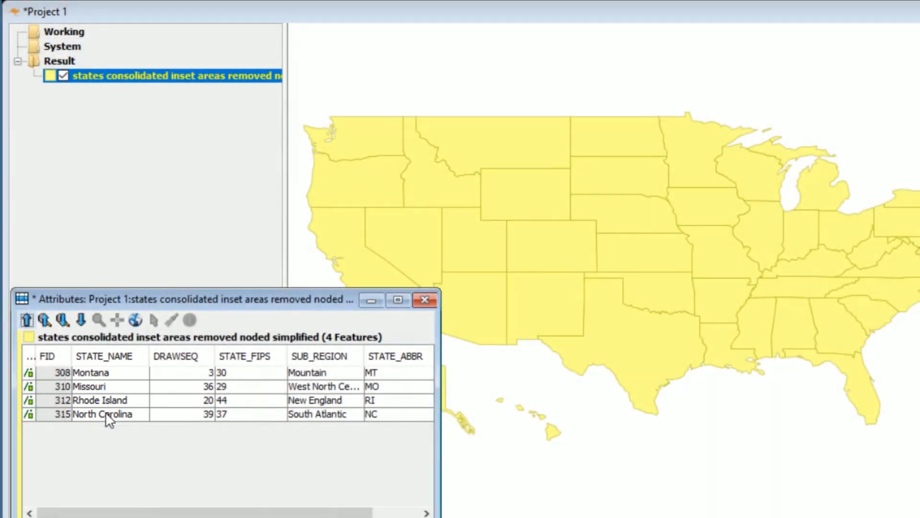
drag(116, 513, 163, 513)
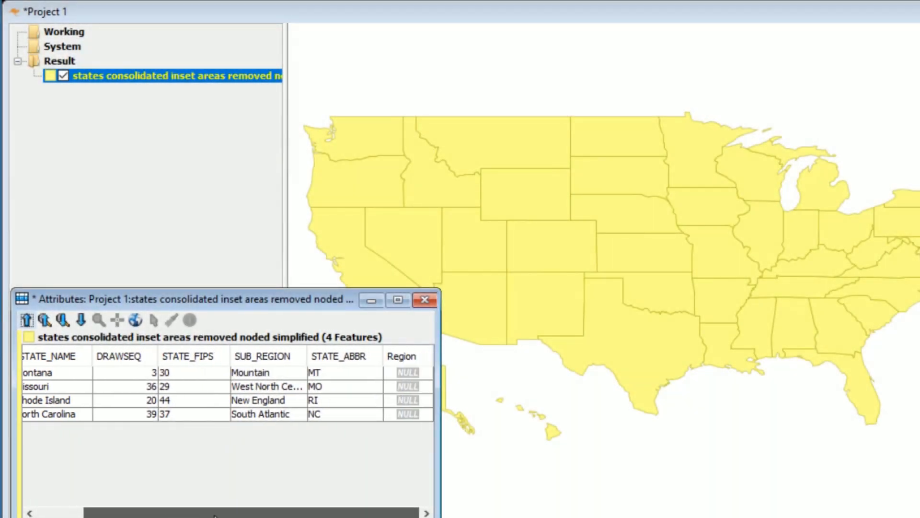
click(406, 371)
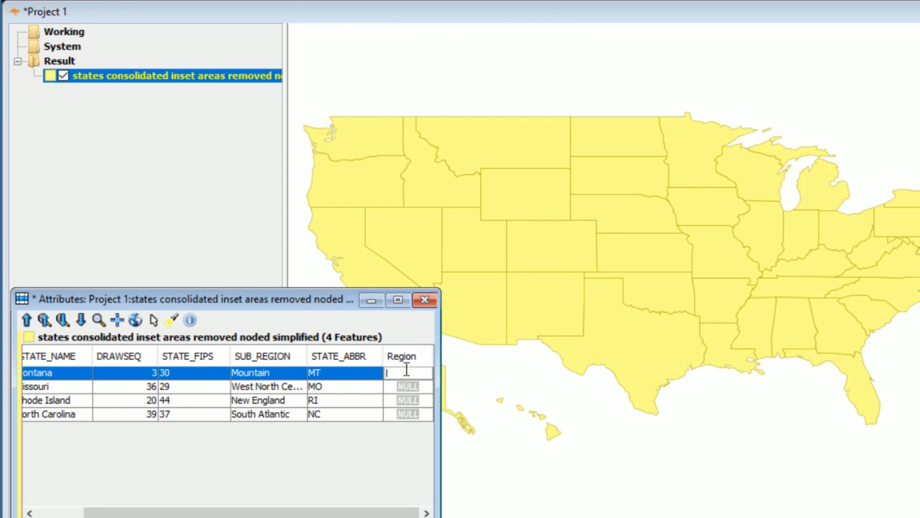
click(396, 384)
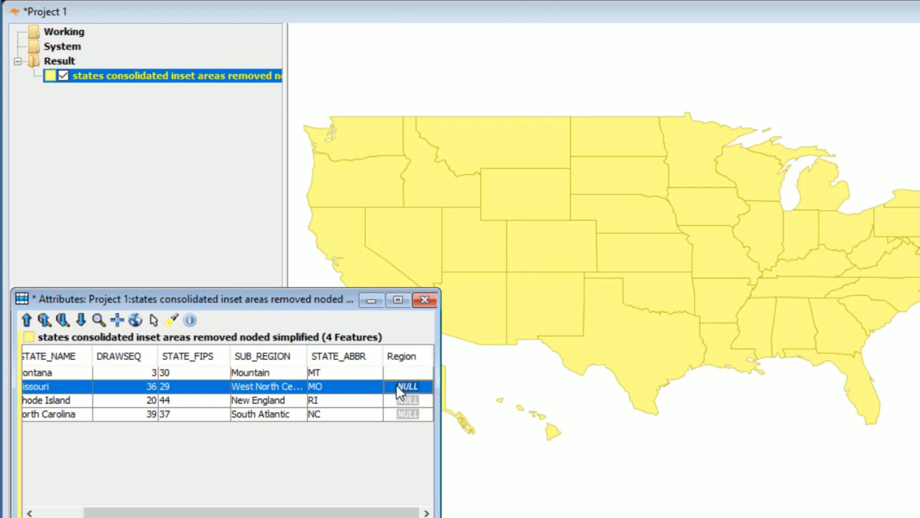
click(400, 415)
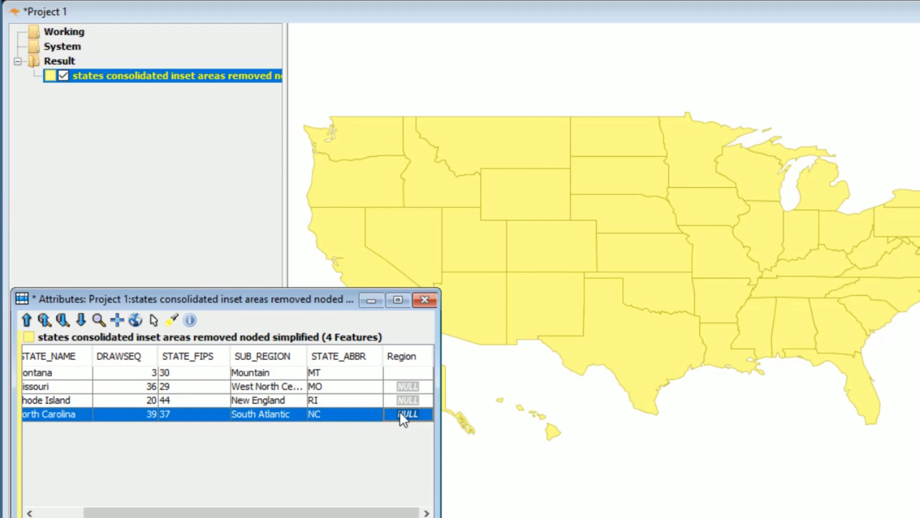
click(399, 372)
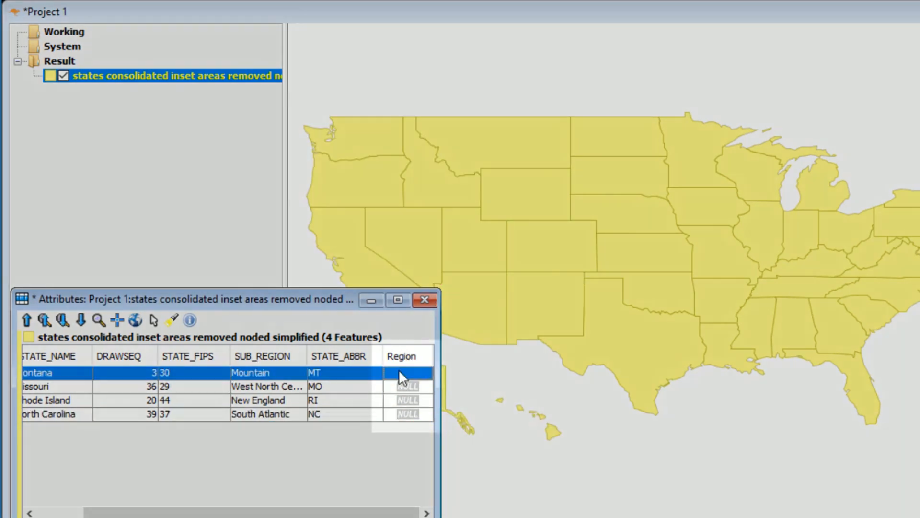
text(West)
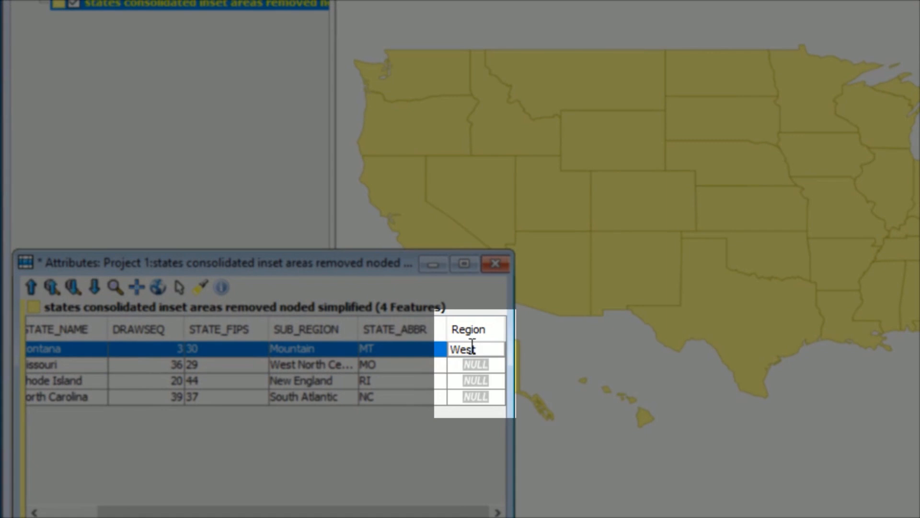
click(472, 364)
text(Midwest)
key(Return)
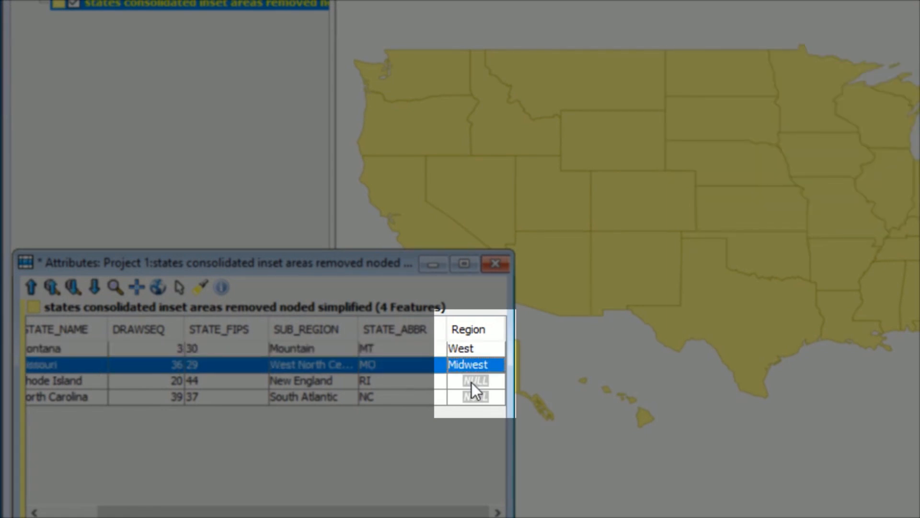
Step: Set the Region value to Northeast for the Rhode Island row and South for the North Carolina row
click(470, 382)
text(Northeast)
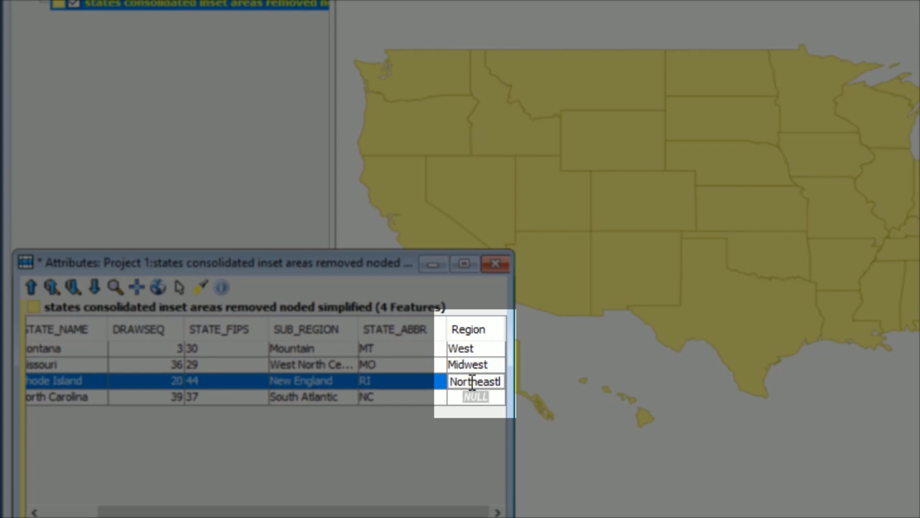
key(Return)
click(488, 402)
text(South)
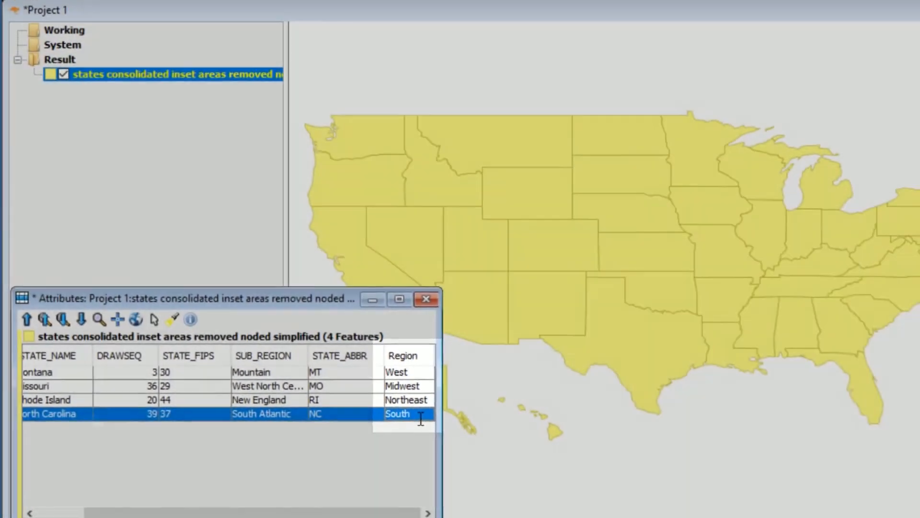
key(Return)
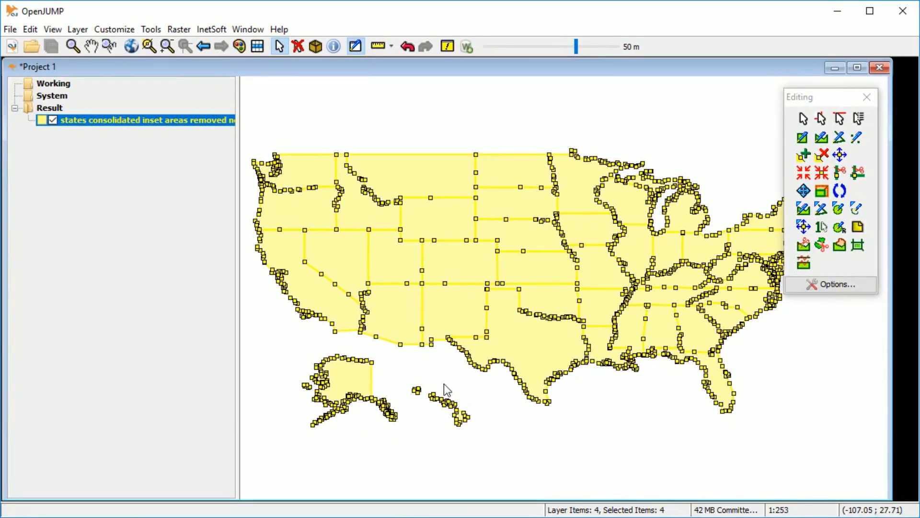
Step: Convert the selected region features on the map to MultiPolygon geometries
click(152, 29)
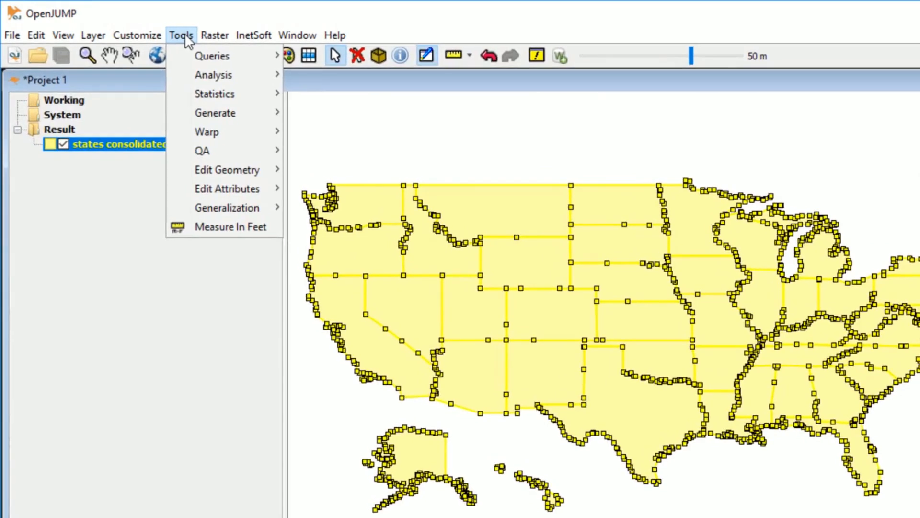
mouse_move(257, 172)
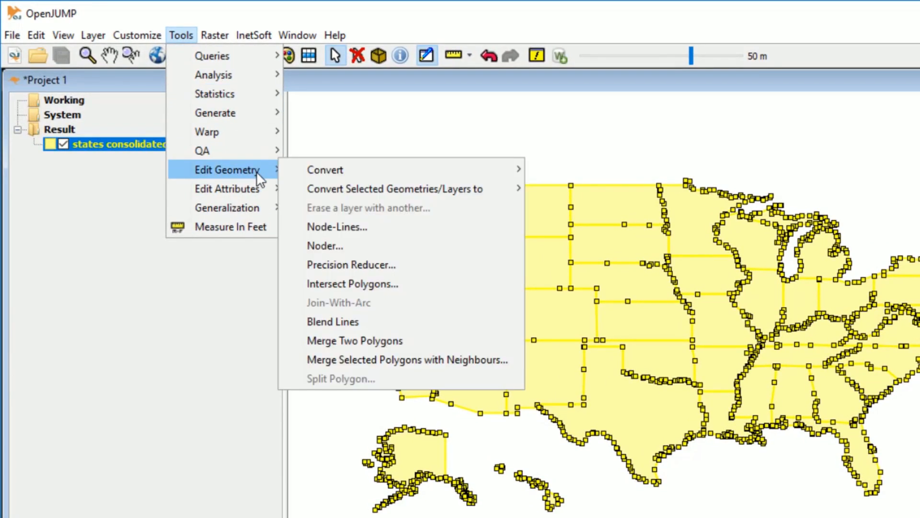
mouse_move(478, 188)
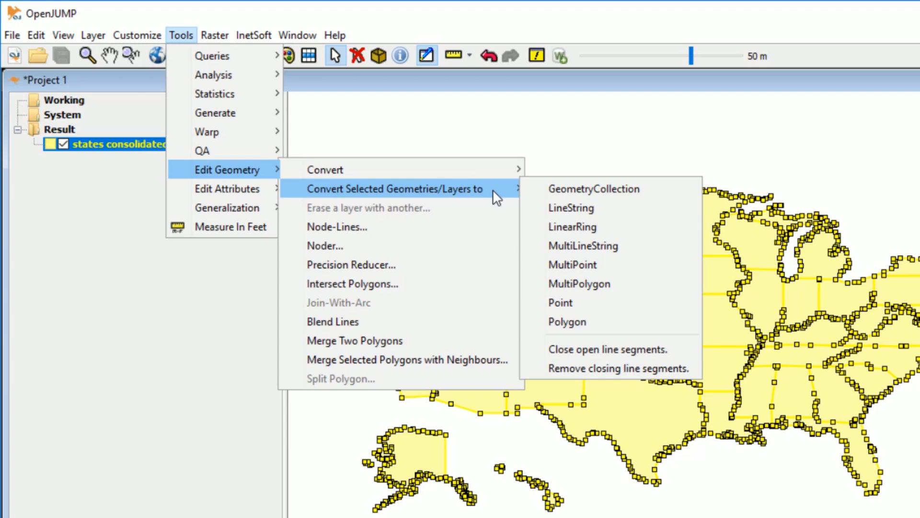
click(634, 280)
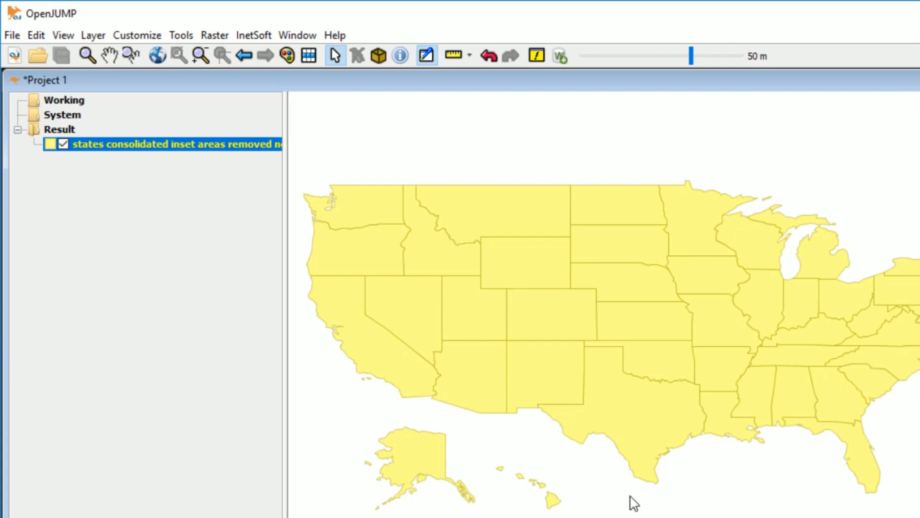
Step: Start an InetSoft layer export and choose mapdata.xml in the server-config folder as the map file
click(264, 36)
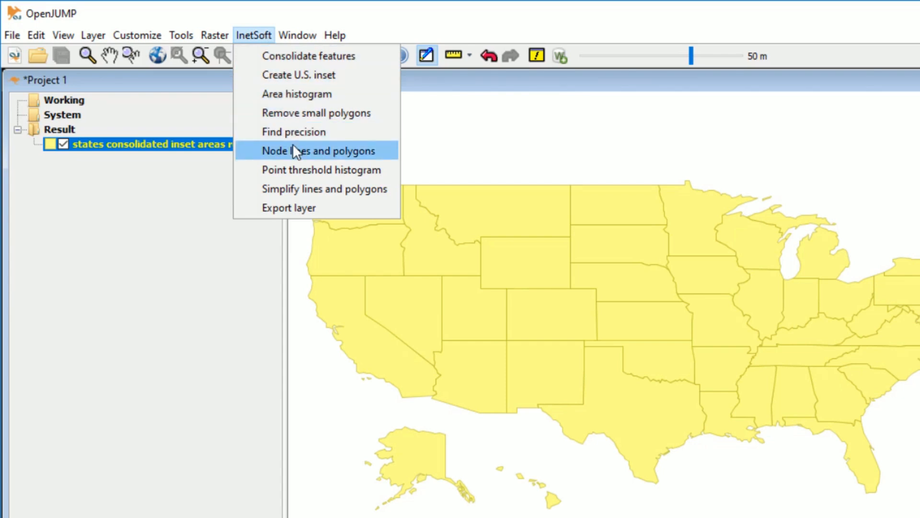
click(326, 208)
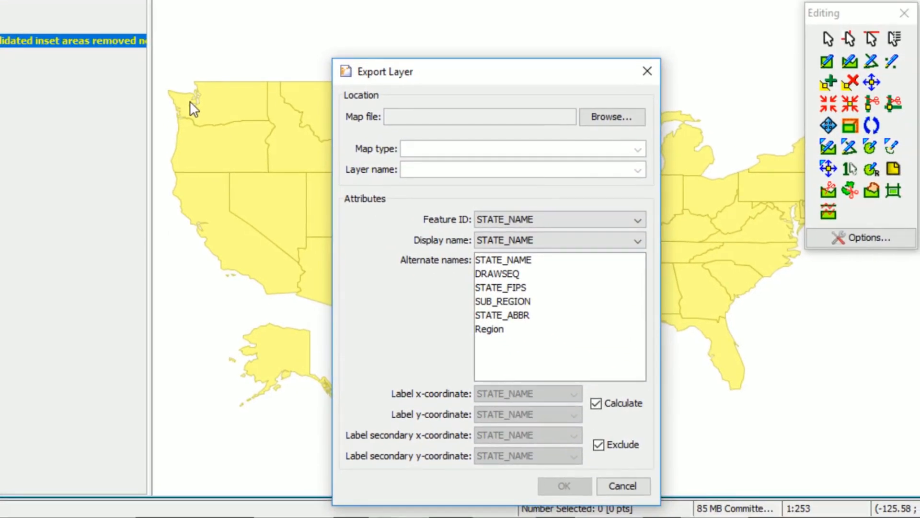
click(599, 123)
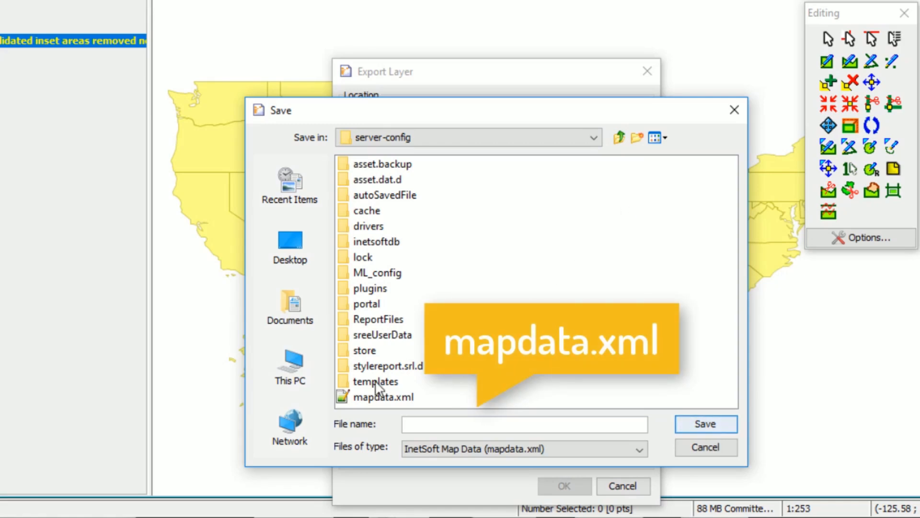
click(365, 397)
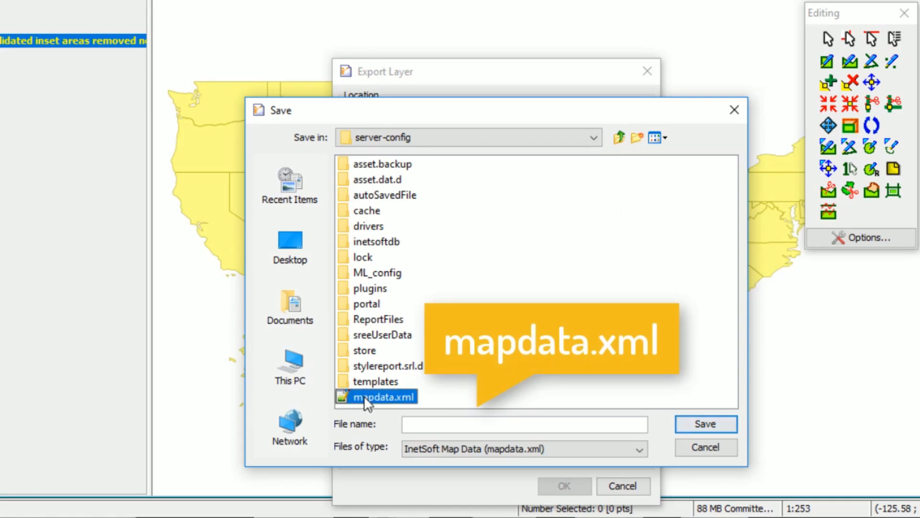
click(698, 426)
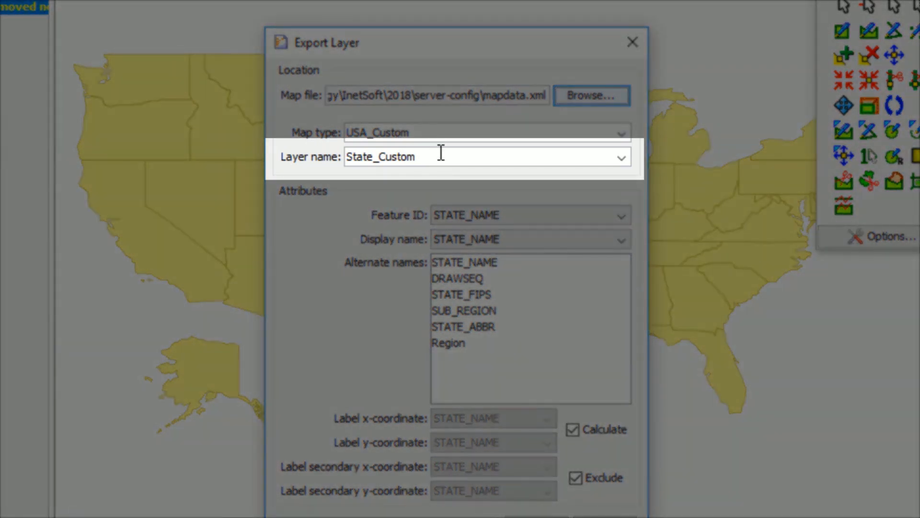
Step: Name the export layer Region_Custom, use the Region attribute for both feature ID and display name, and run the export
drag(374, 156, 341, 157)
text(Region)
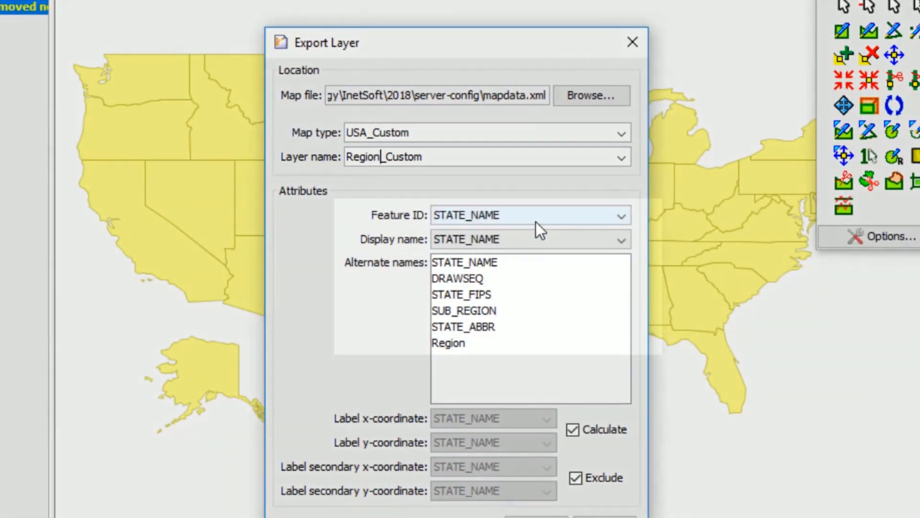
click(543, 219)
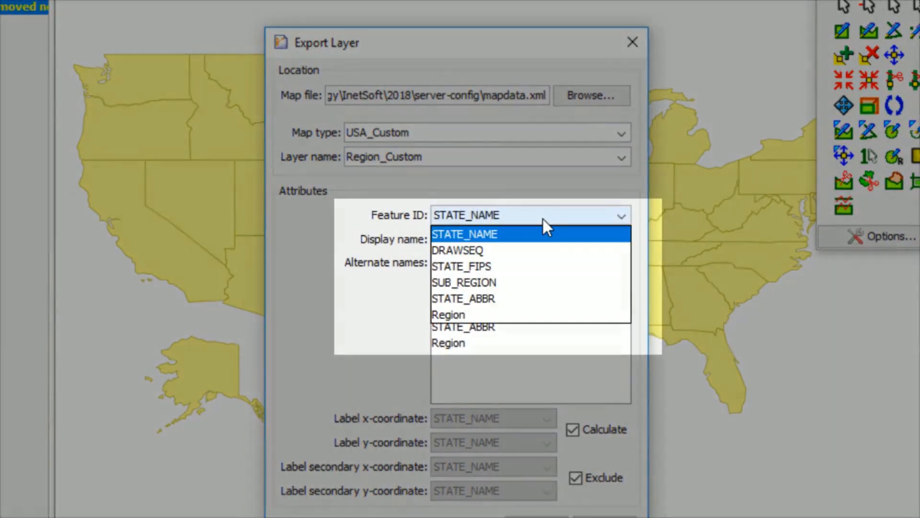
click(541, 314)
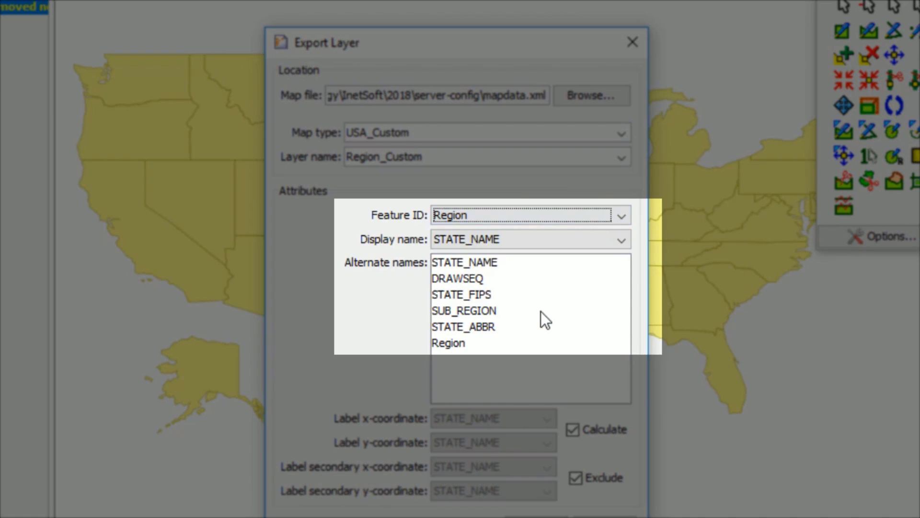
click(537, 240)
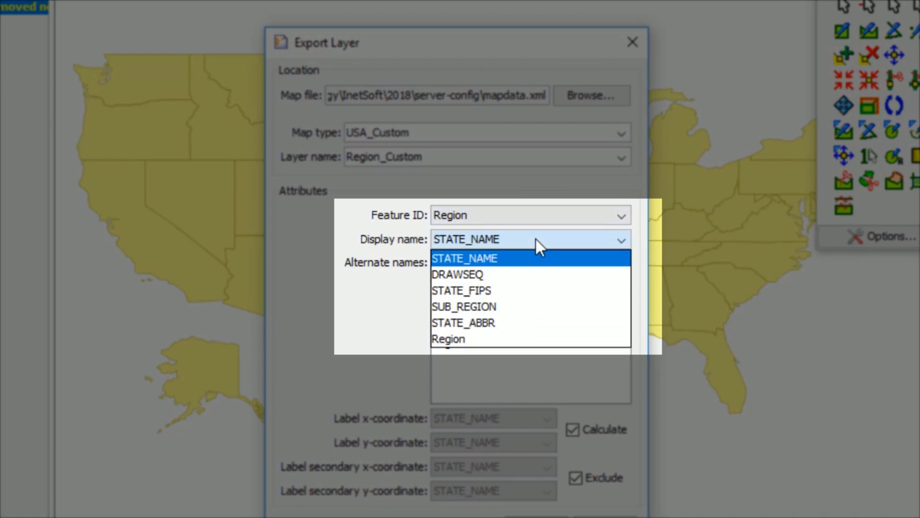
click(528, 339)
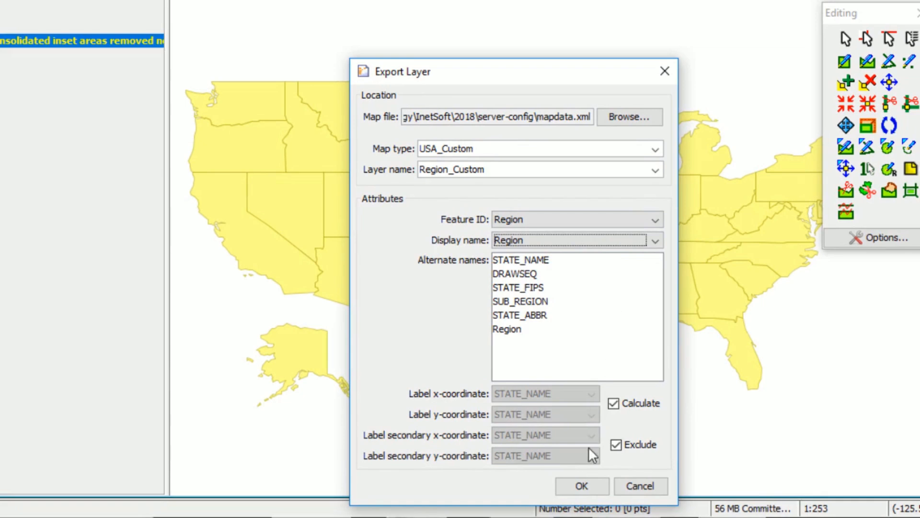
click(582, 487)
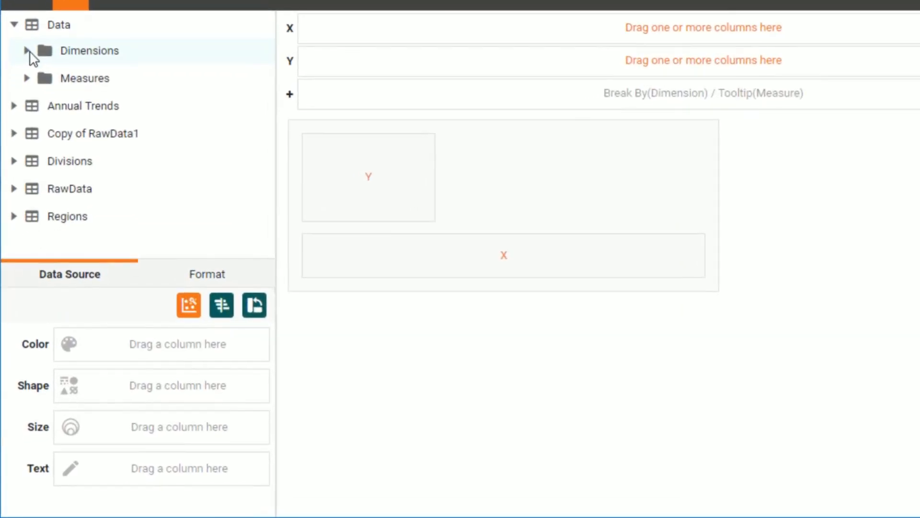
Step: Edit the Region dimension's geographic settings to use map USA_Custom, layer Region_Custom and the Built-in mapping
click(23, 125)
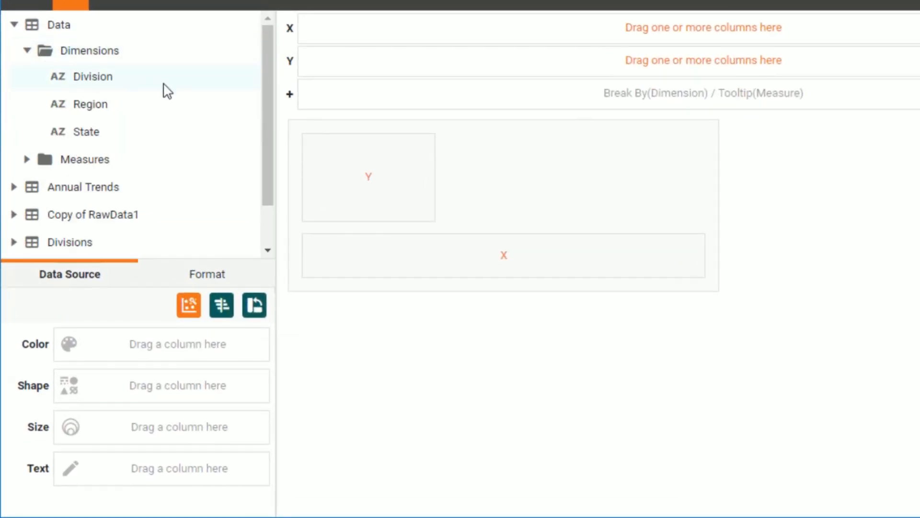
right_click(137, 108)
click(245, 161)
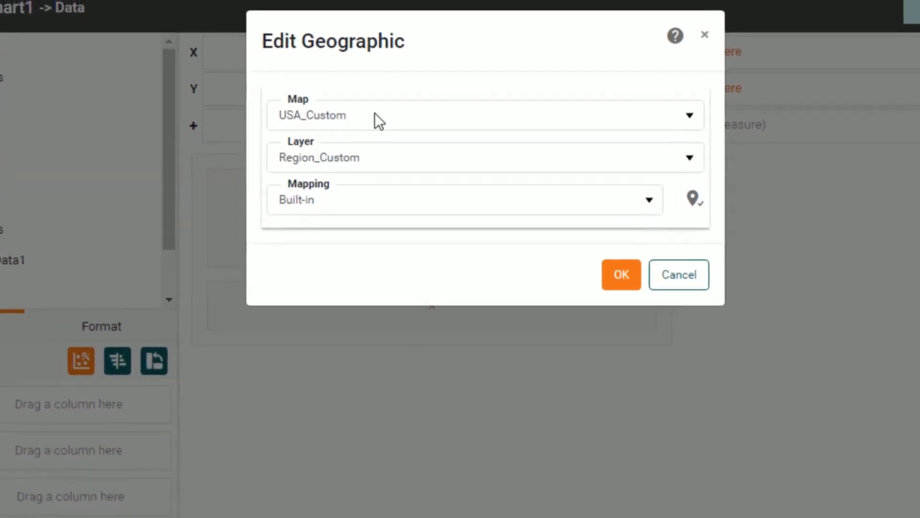
click(376, 114)
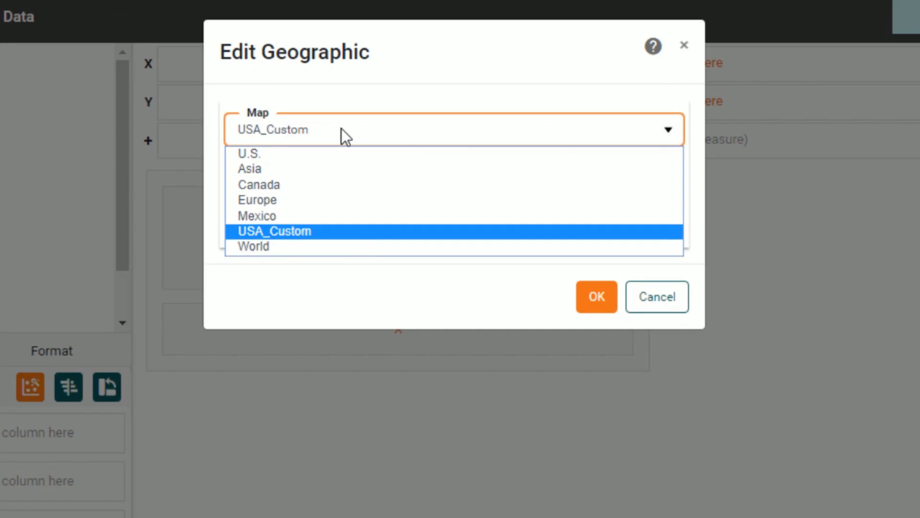
click(341, 128)
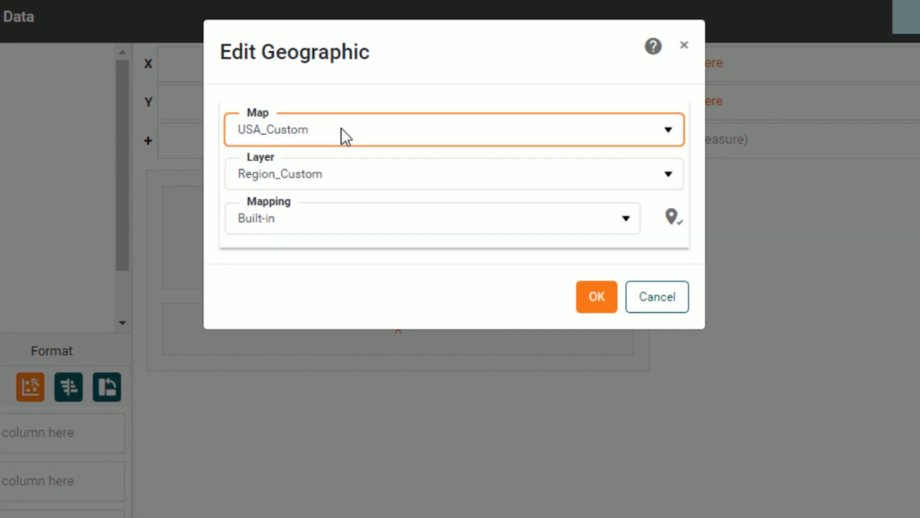
click(399, 173)
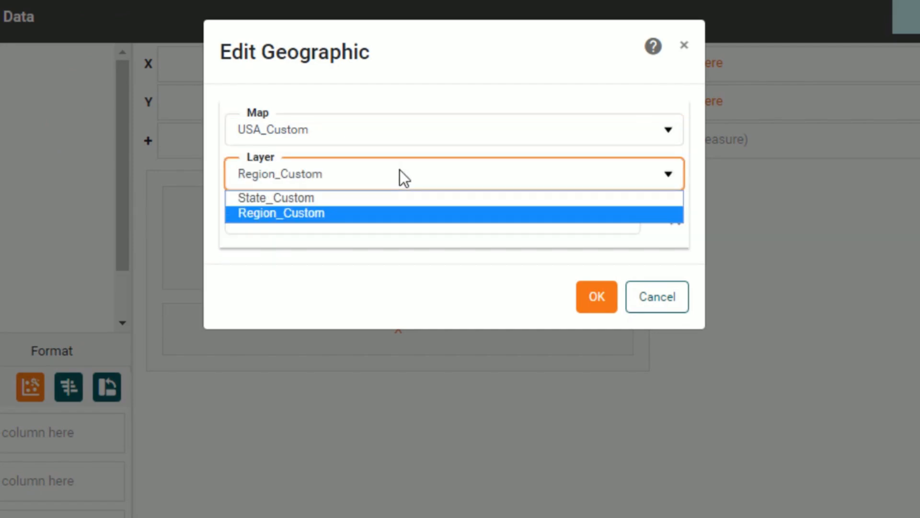
click(341, 214)
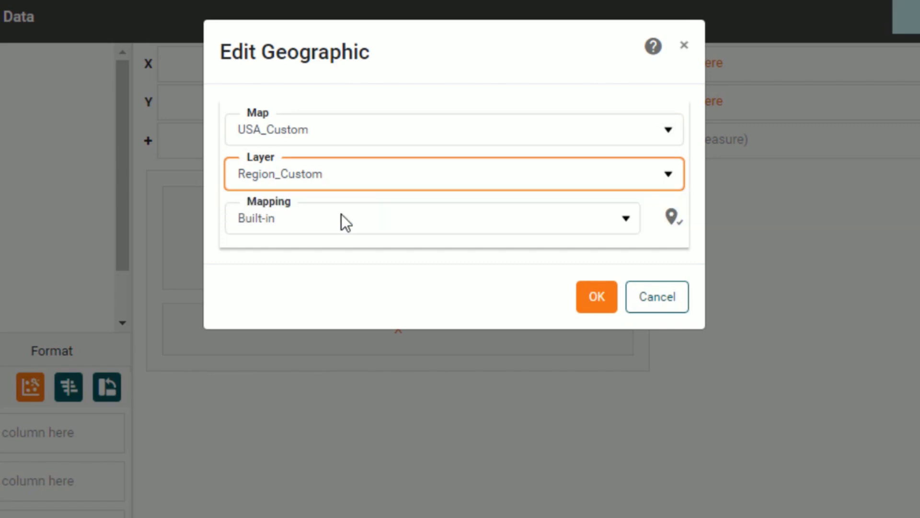
click(363, 180)
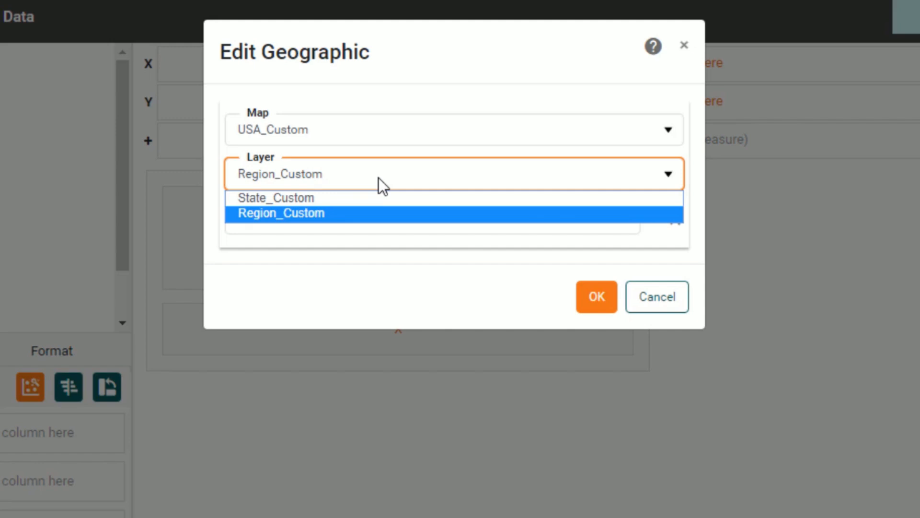
click(378, 179)
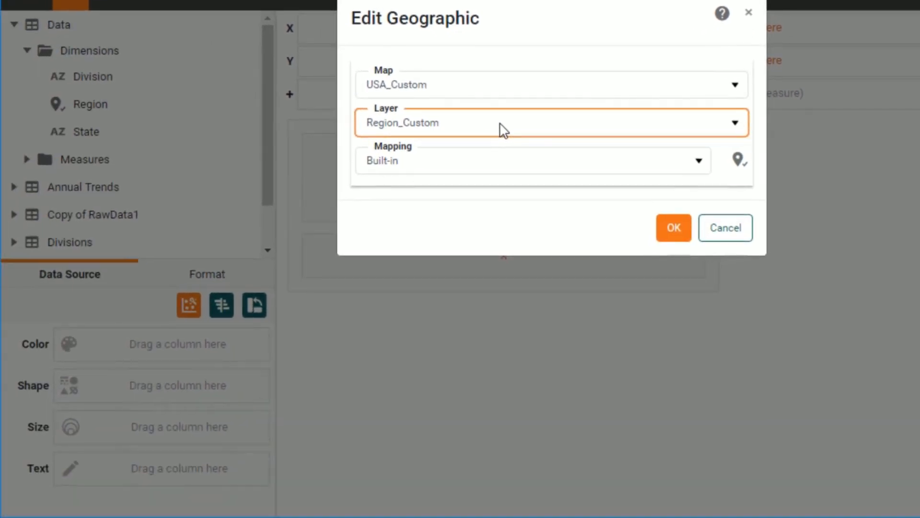
Step: Review how the Region values are matched to map codes and accept the geographic settings
click(738, 161)
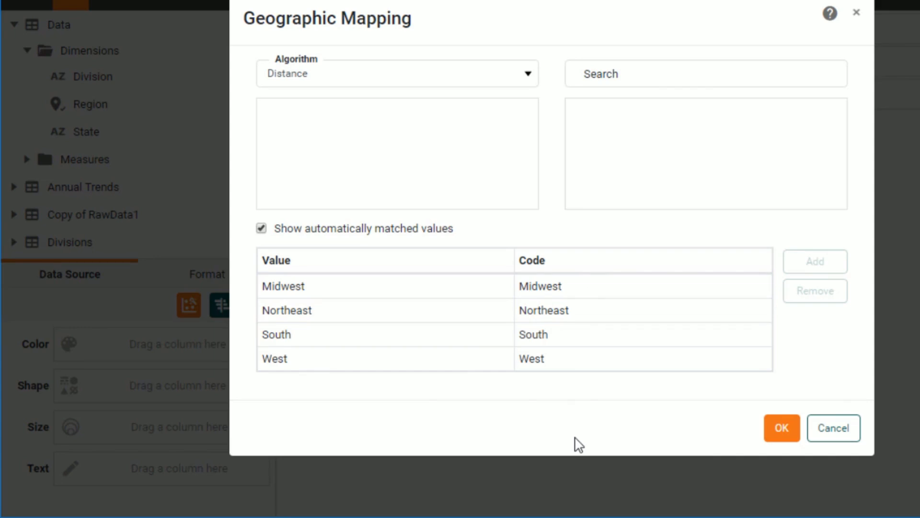
click(834, 438)
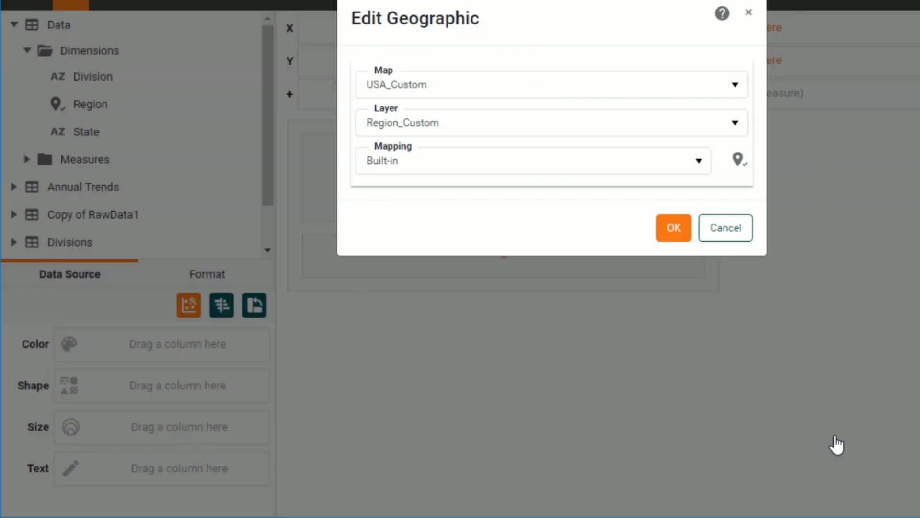
click(677, 230)
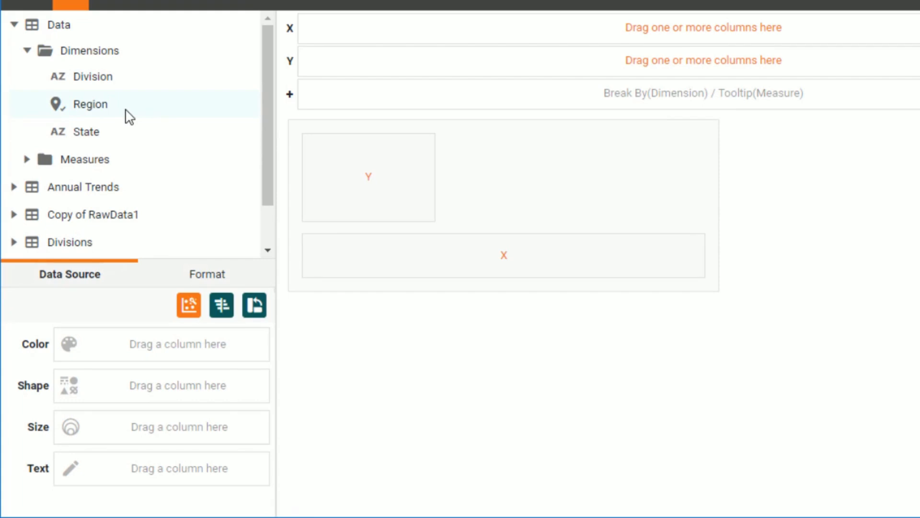
Step: Set the chart style to Map and bind Region as the chart's geographic field
click(187, 311)
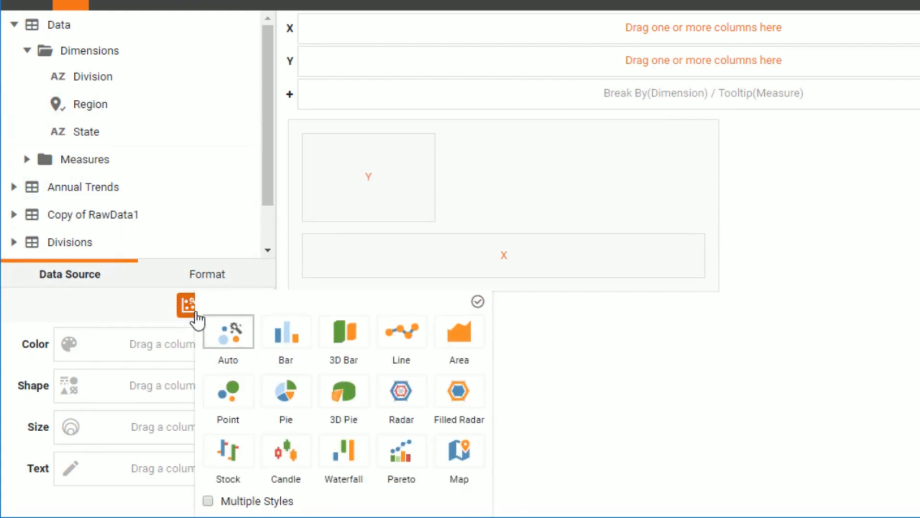
click(458, 455)
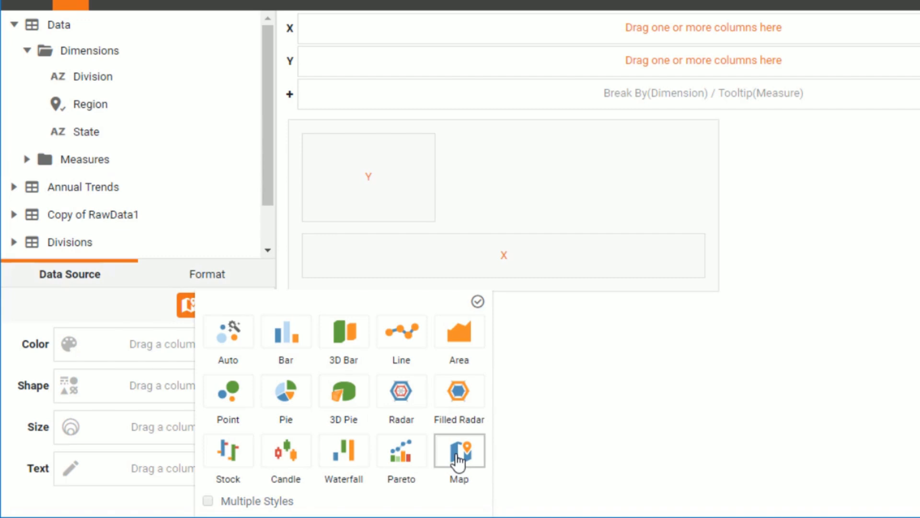
click(478, 302)
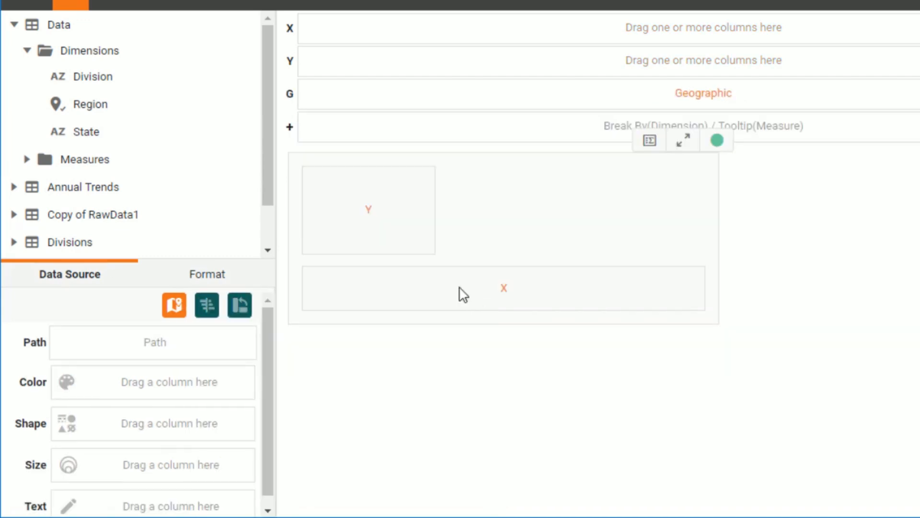
drag(87, 110, 357, 90)
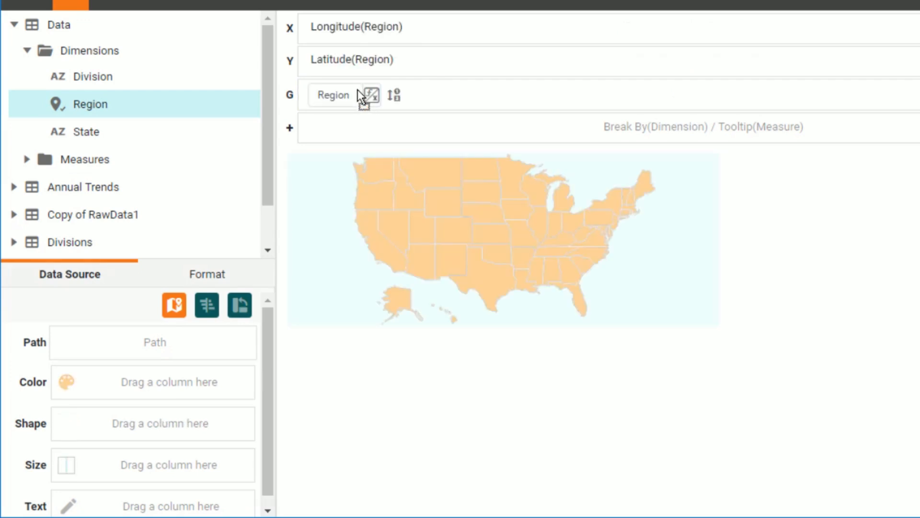
Step: Color the map regions by the Federal spending measure
click(32, 160)
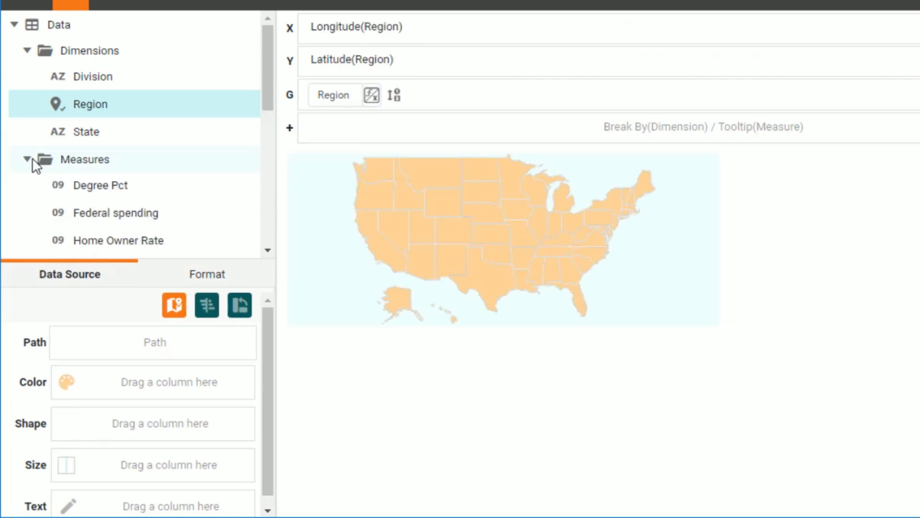
scroll(139, 126, down, 2)
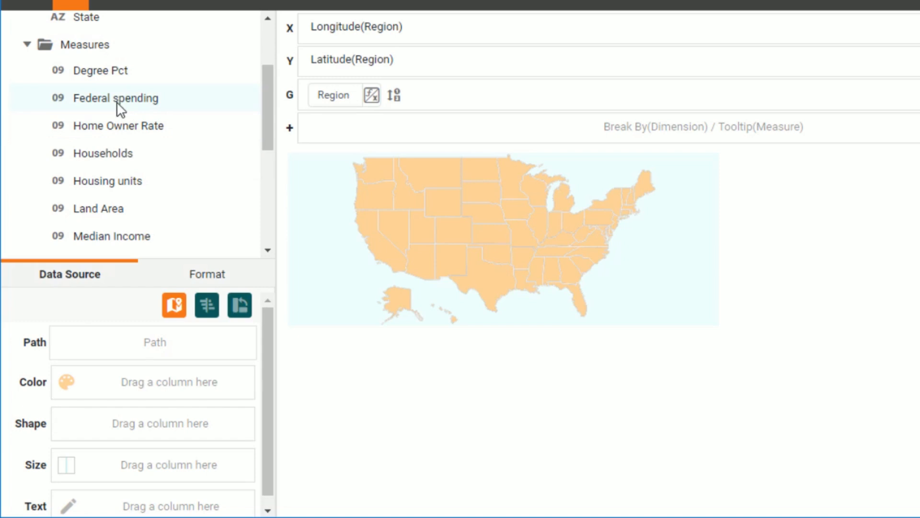
drag(122, 111, 113, 381)
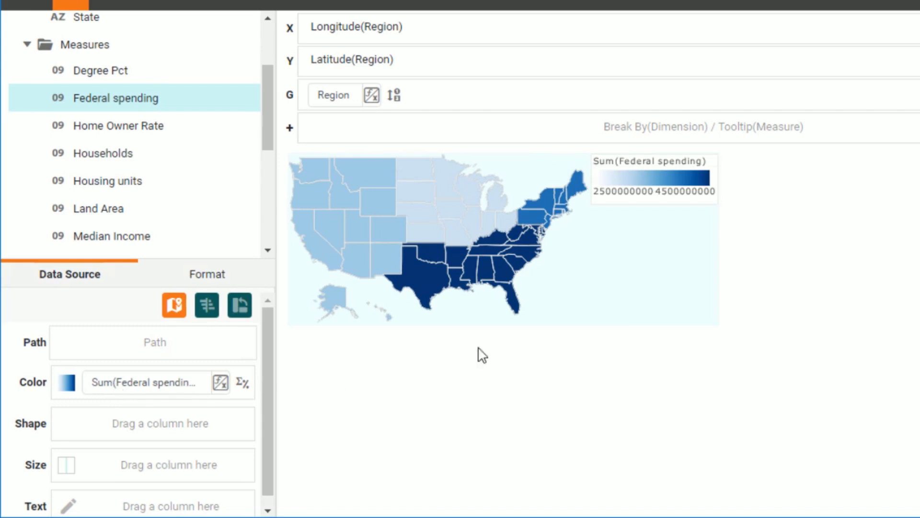
Step: Place the Federal spending legend below the map, then finish editing and stretch the chart to about 330 pixels tall
click(666, 160)
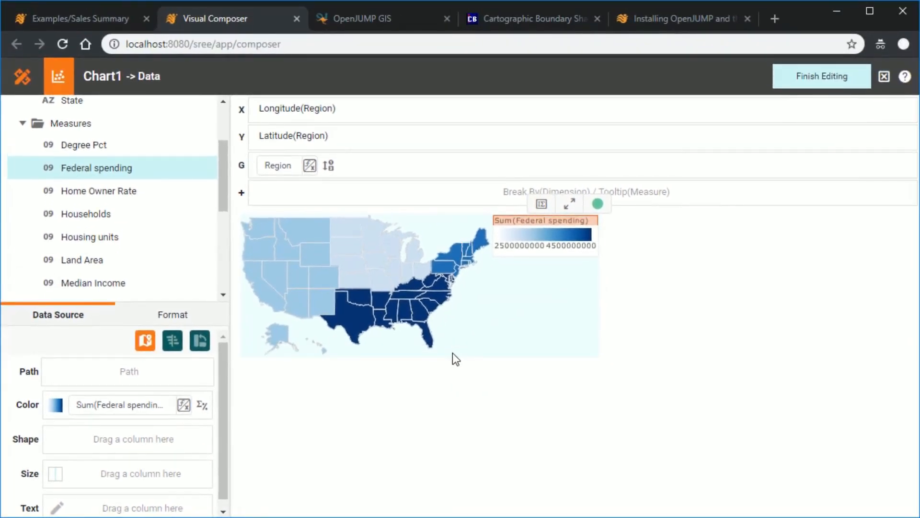
drag(542, 220, 452, 353)
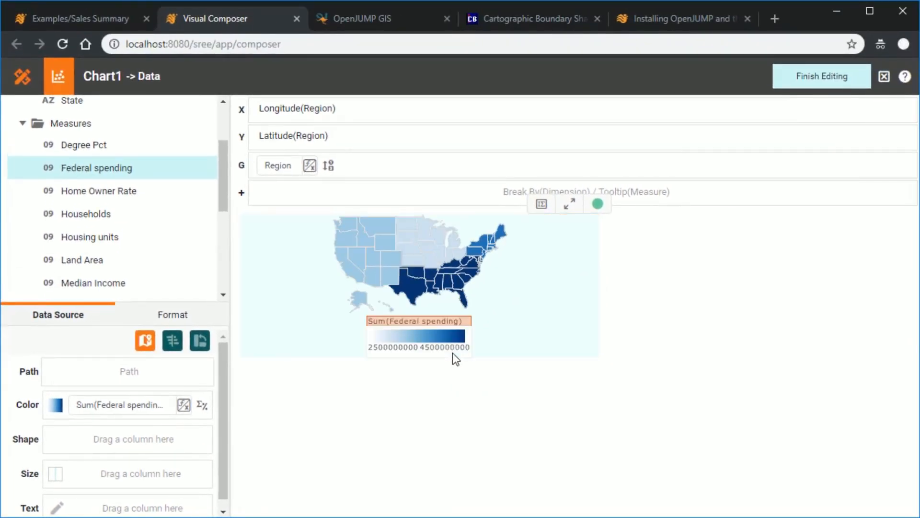
click(818, 82)
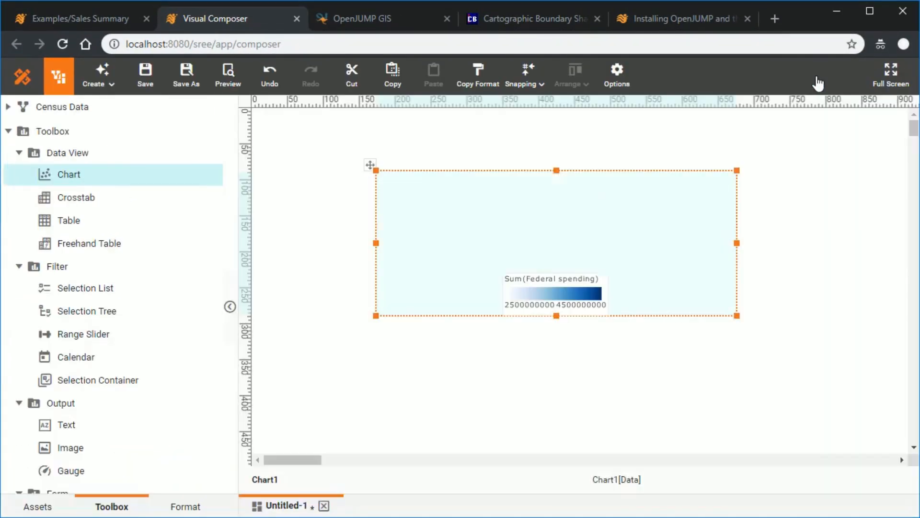
drag(555, 315, 555, 409)
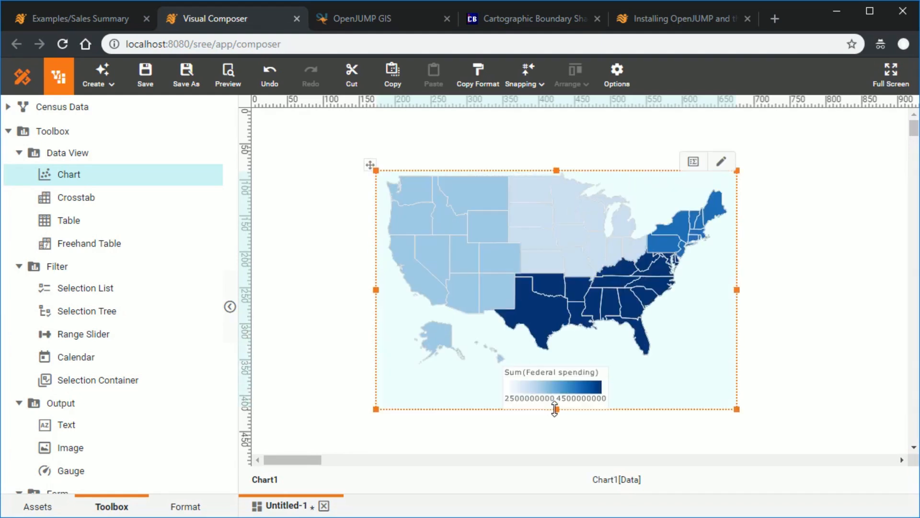
Step: Format the color legend's values as Number with the custom format #,###M
click(567, 398)
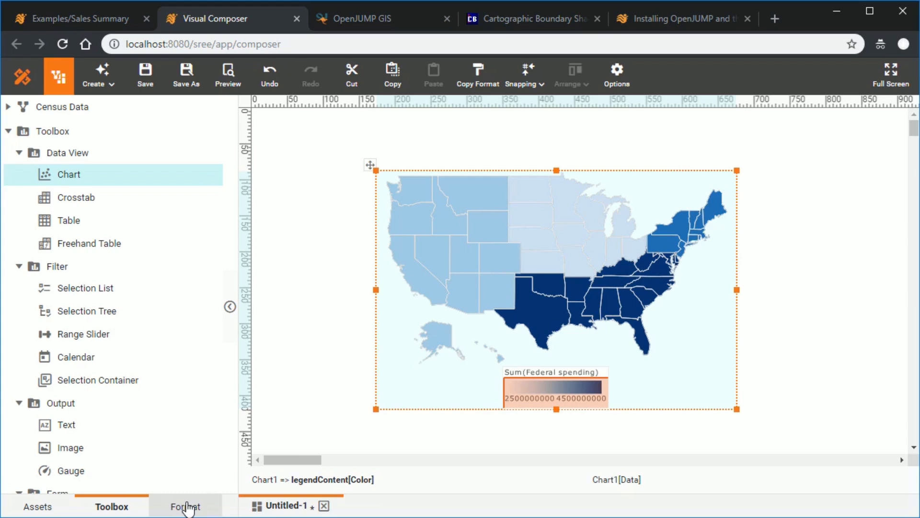
click(186, 506)
click(200, 352)
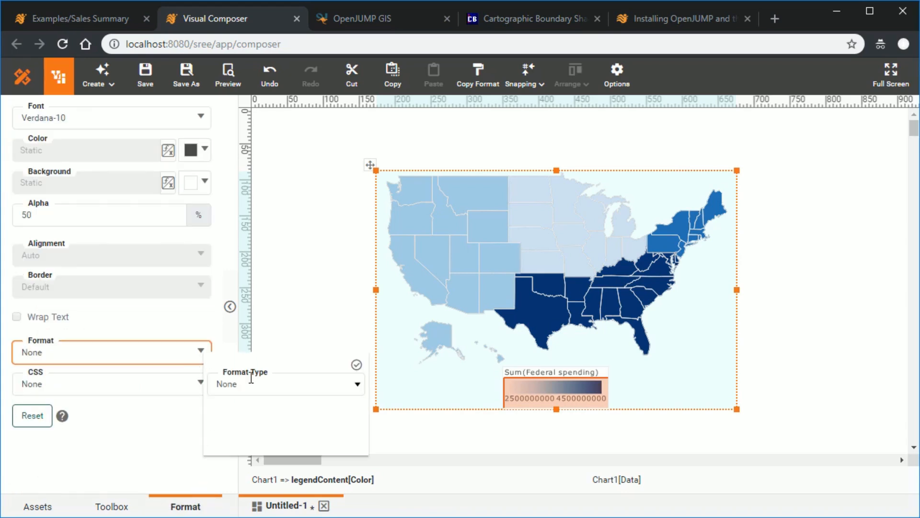
click(351, 382)
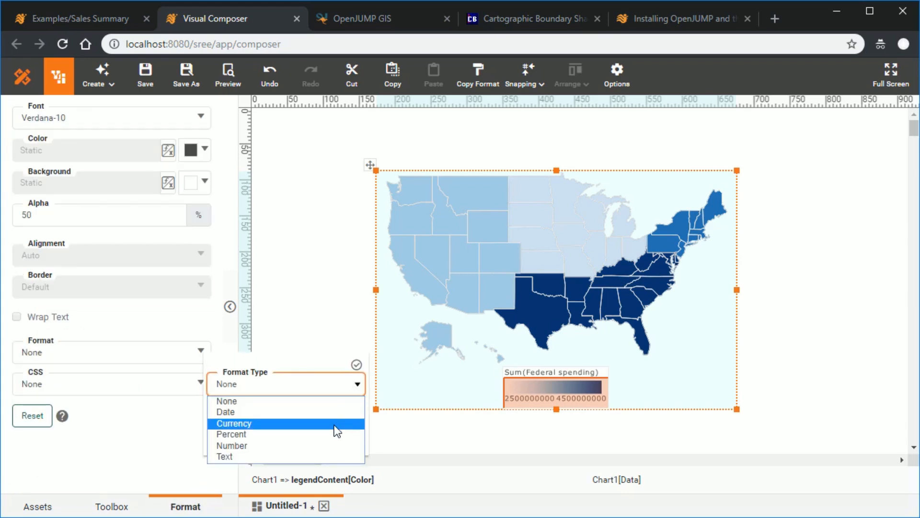
click(335, 445)
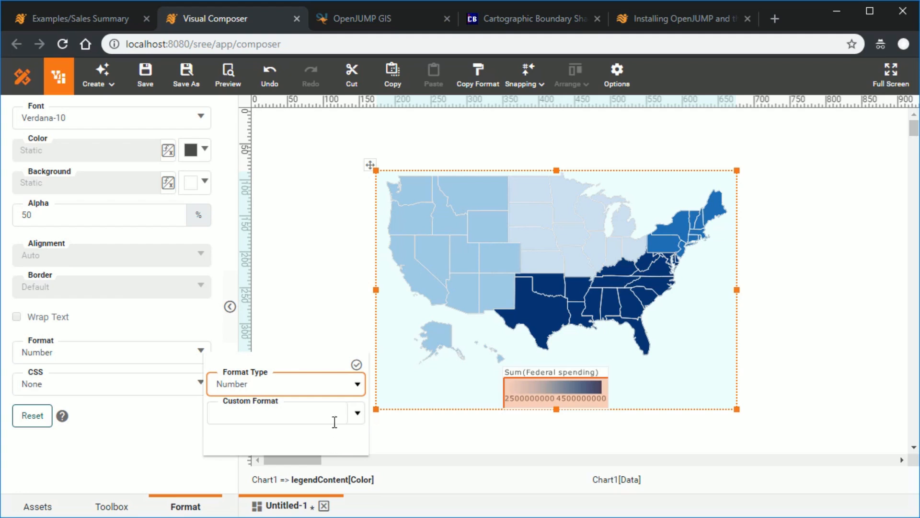
click(355, 413)
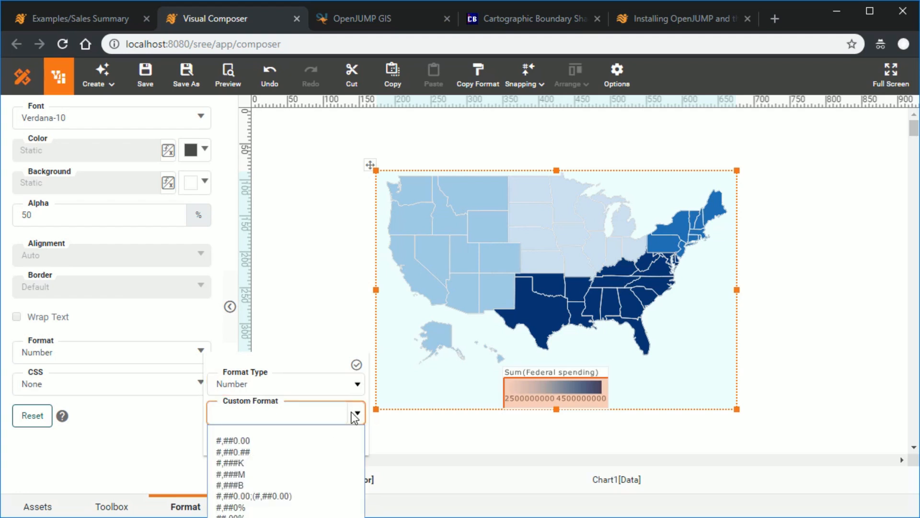
click(325, 474)
click(356, 365)
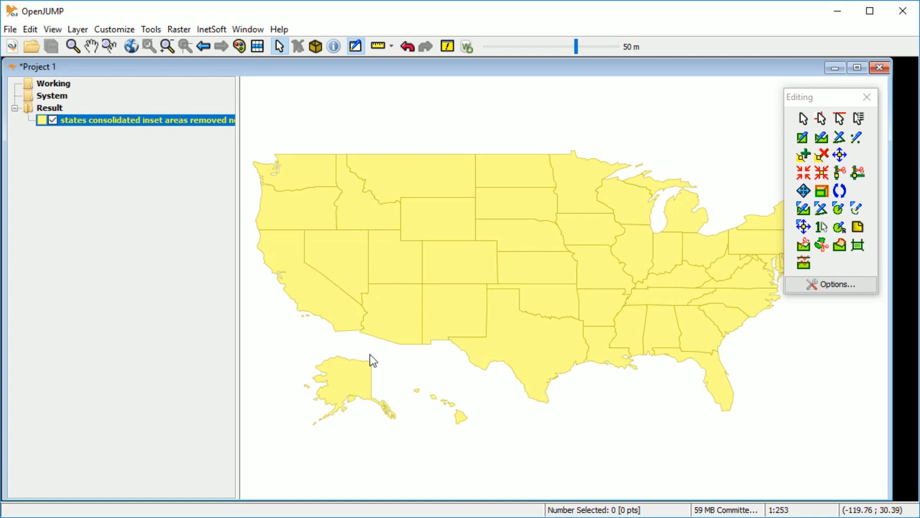
Step: In OpenJUMP, close Project 1 and its dependent windows without saving, and load states.shp from the USA_adm folder
click(880, 67)
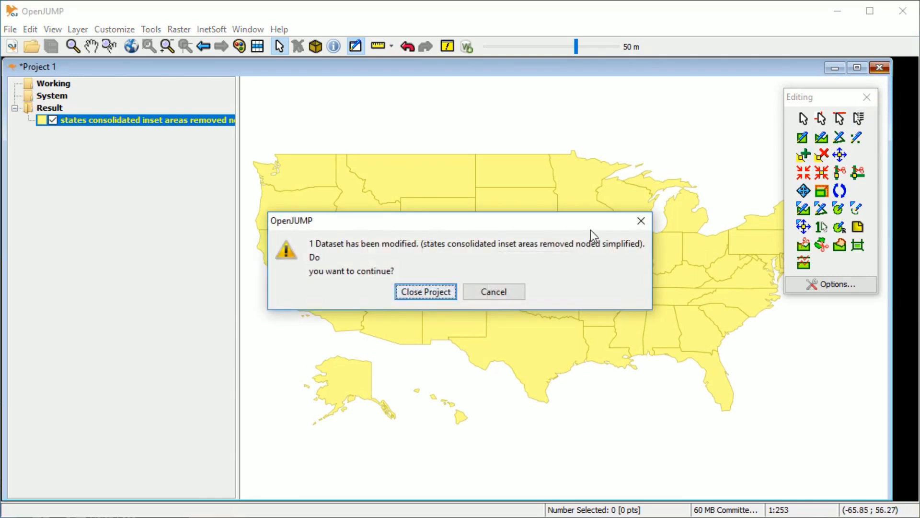
click(435, 292)
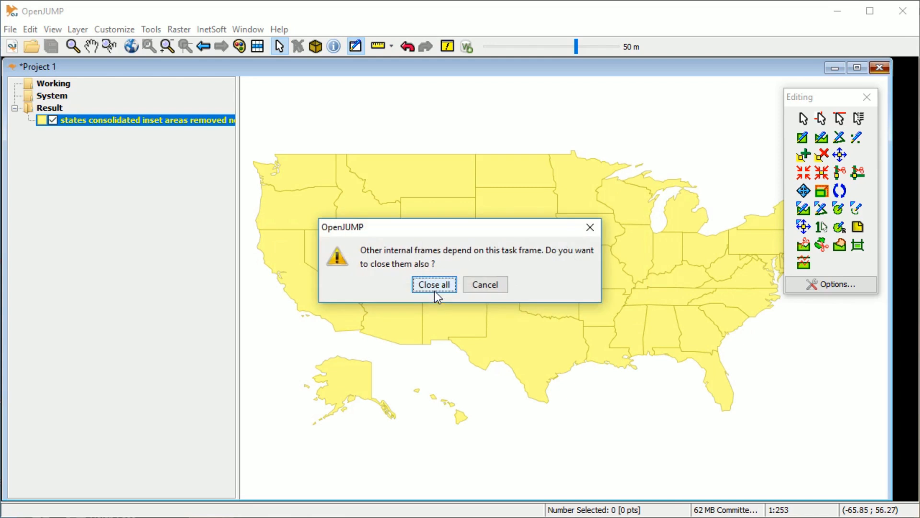
click(435, 288)
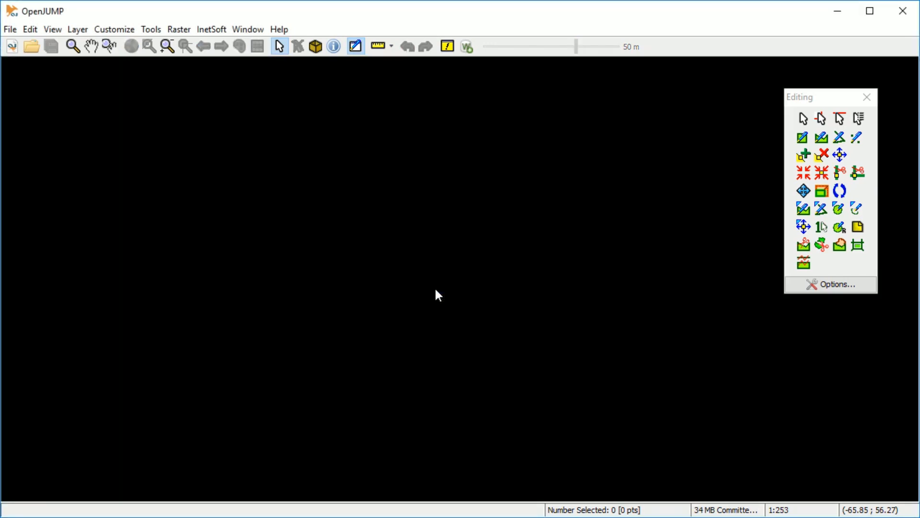
key(ctrl+o)
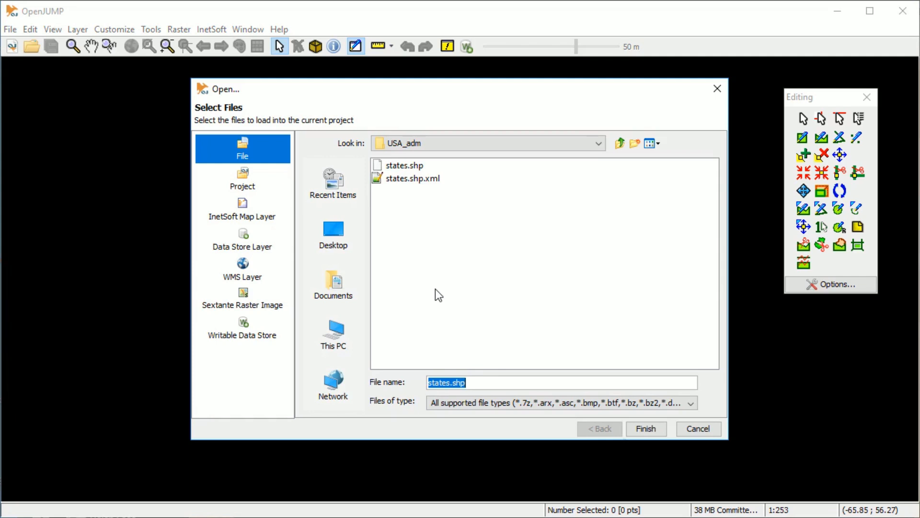
double_click(393, 168)
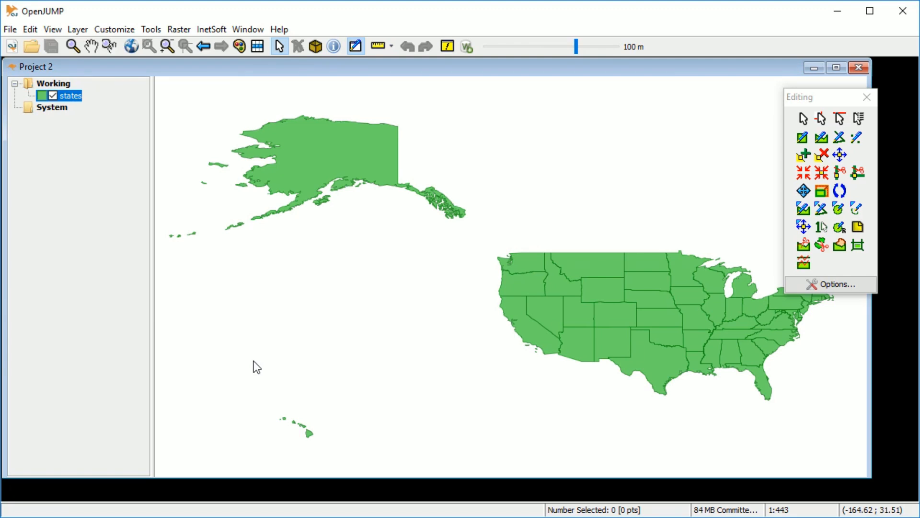
Step: Load CAN_adm1.shp from the CAN_adm folder into the current project
key(ctrl+o)
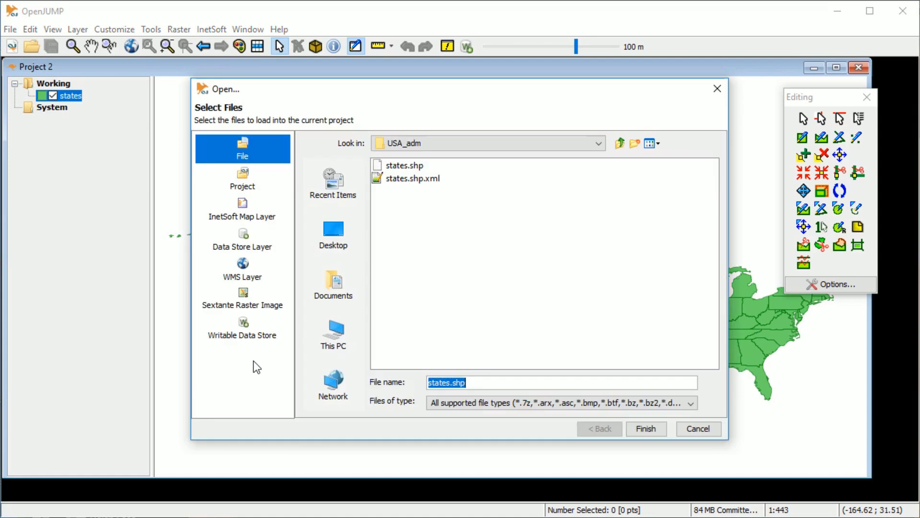
click(622, 146)
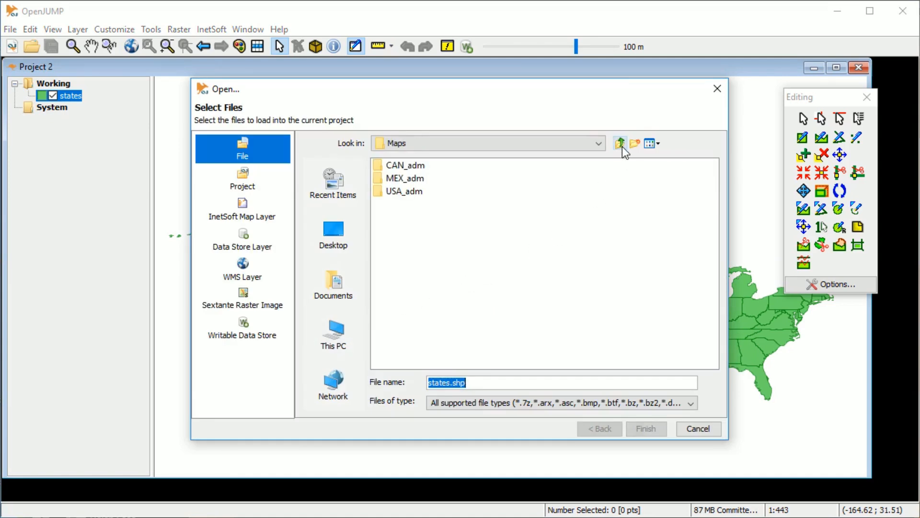
click(396, 168)
double_click(396, 169)
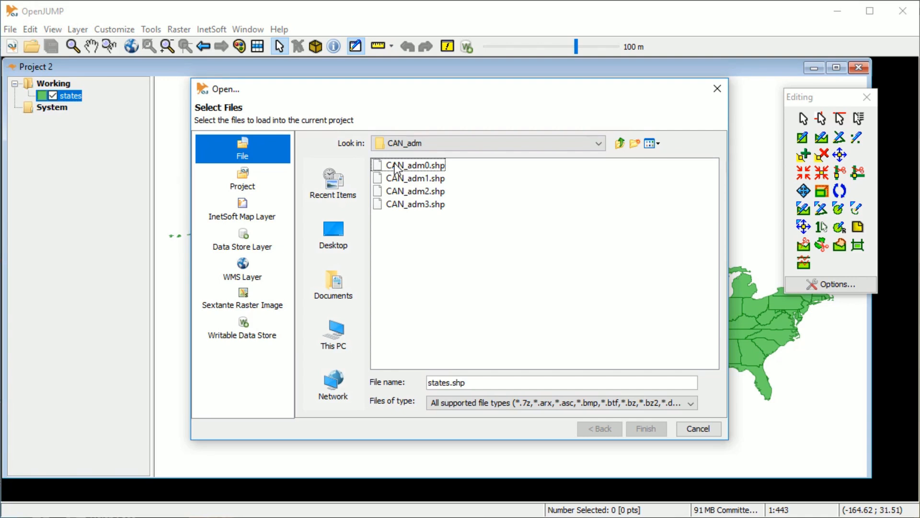
double_click(439, 180)
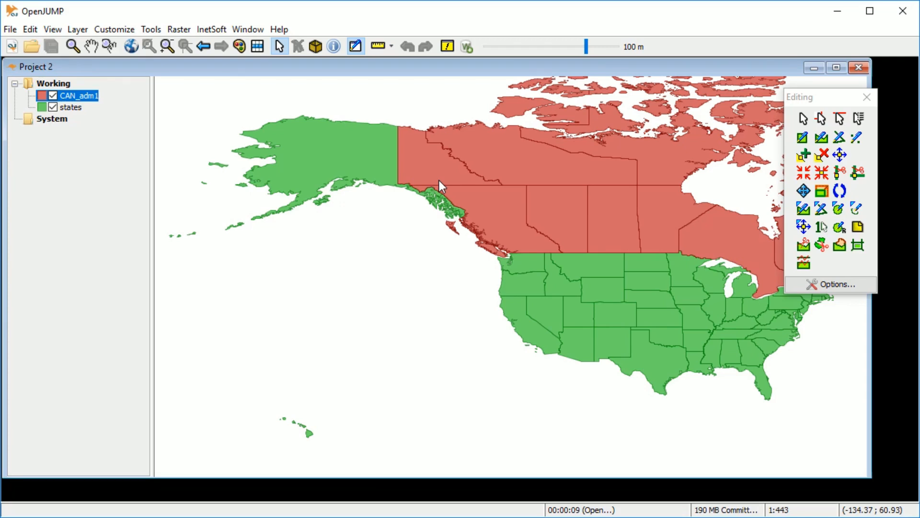
Step: Load MEX_adm1.shp from the MEX_adm folder into the current project
key(ctrl+o)
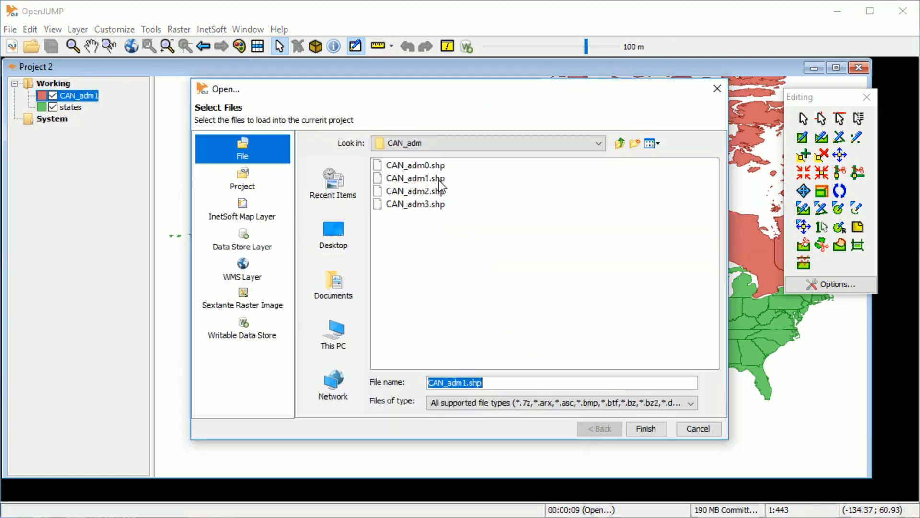
click(619, 143)
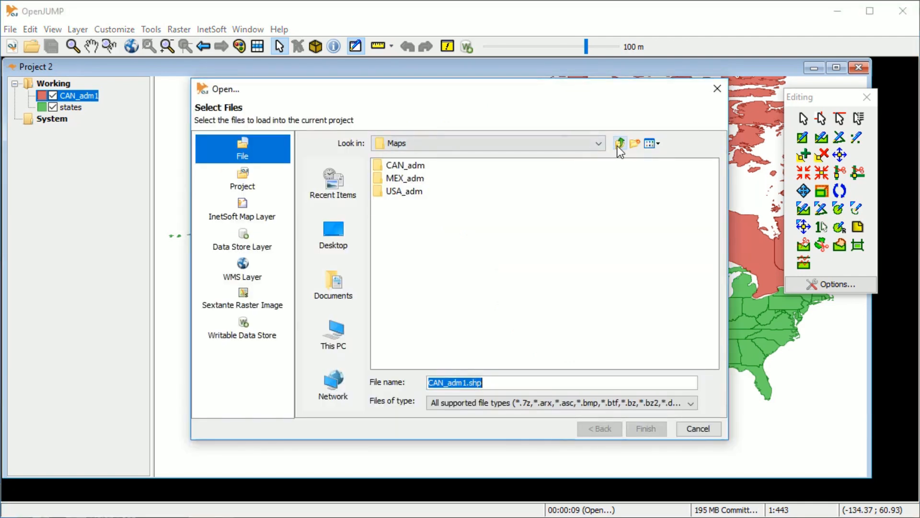
click(398, 181)
double_click(397, 180)
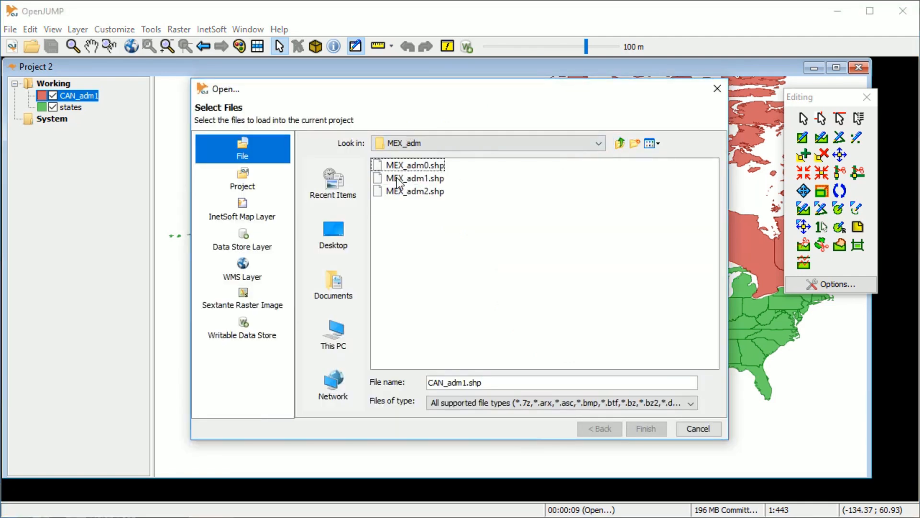
double_click(421, 178)
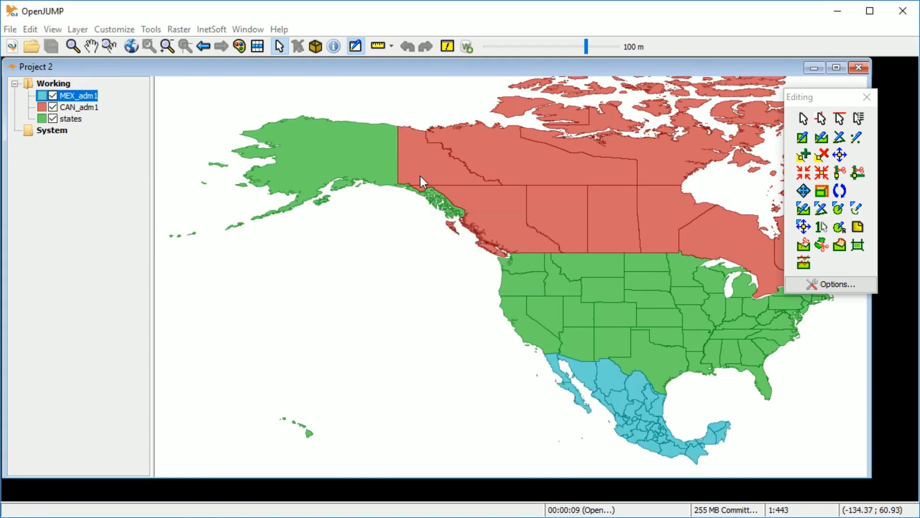
Step: Zoom the map to its full extent and close the editing toolbox
click(53, 29)
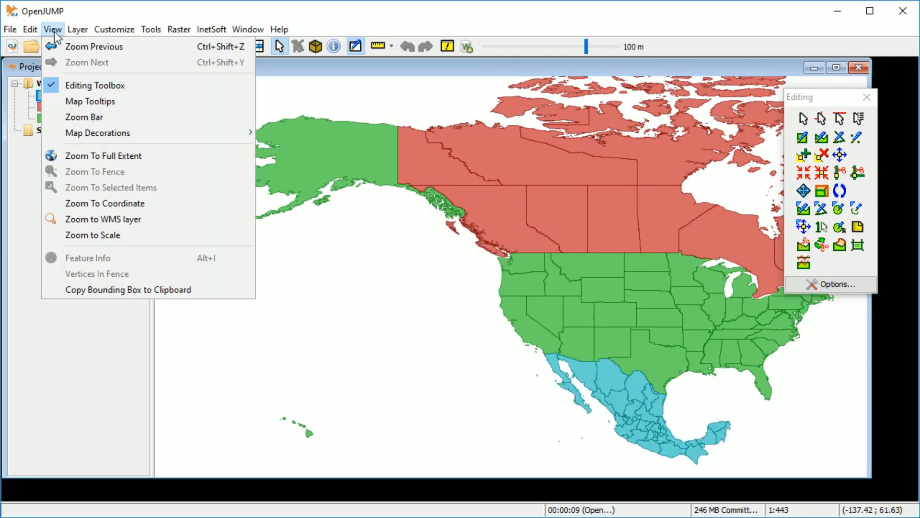
click(136, 158)
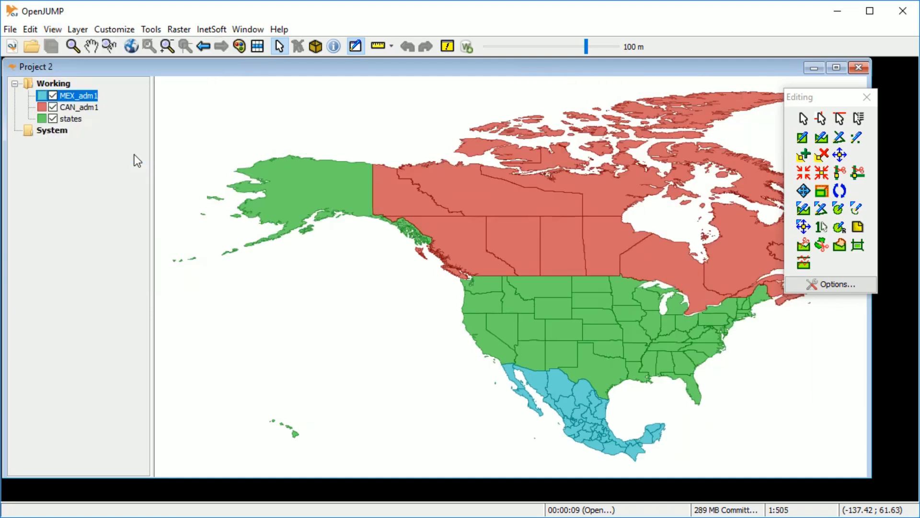
click(866, 97)
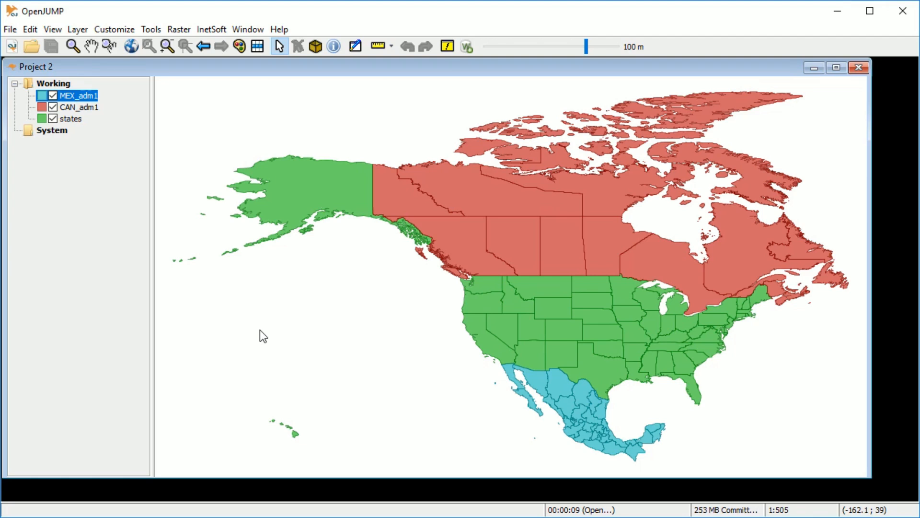
Step: Combine the MEX_adm1, CAN_adm1 and states layers into one layer and select the combined result
shift+click(71, 119)
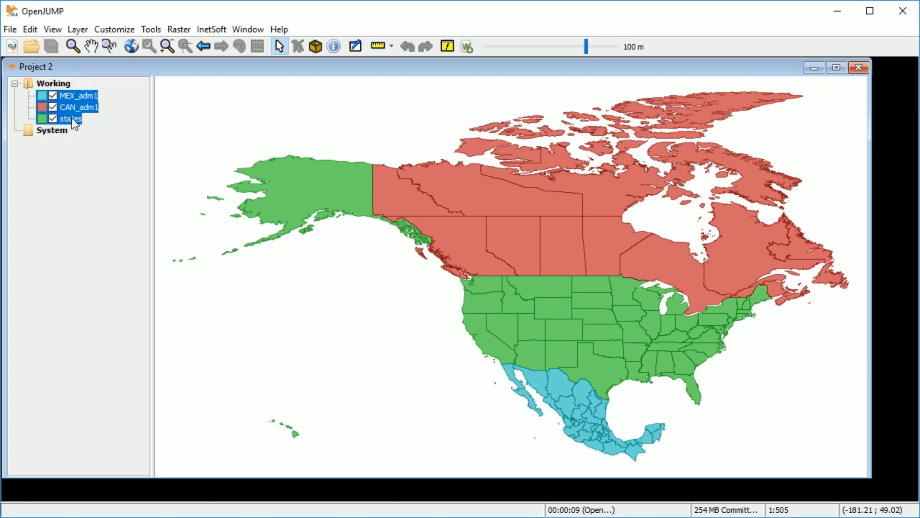
right_click(71, 118)
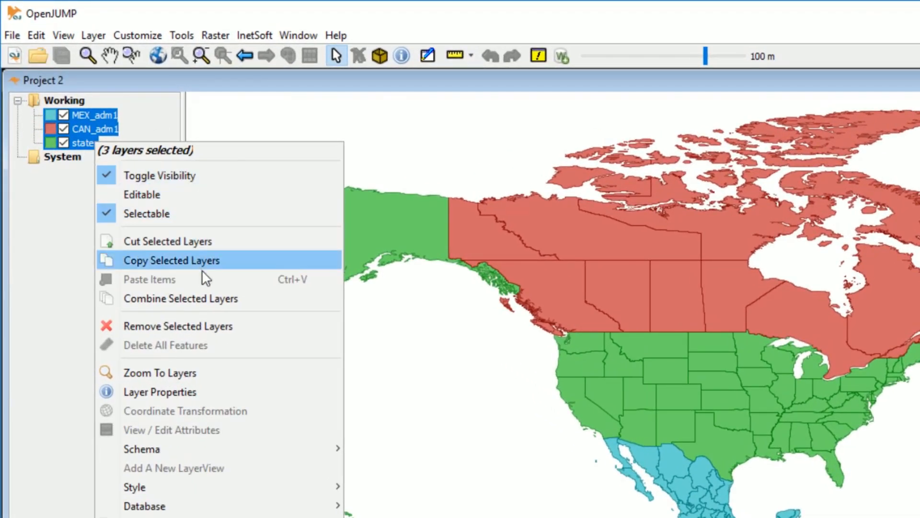
click(247, 298)
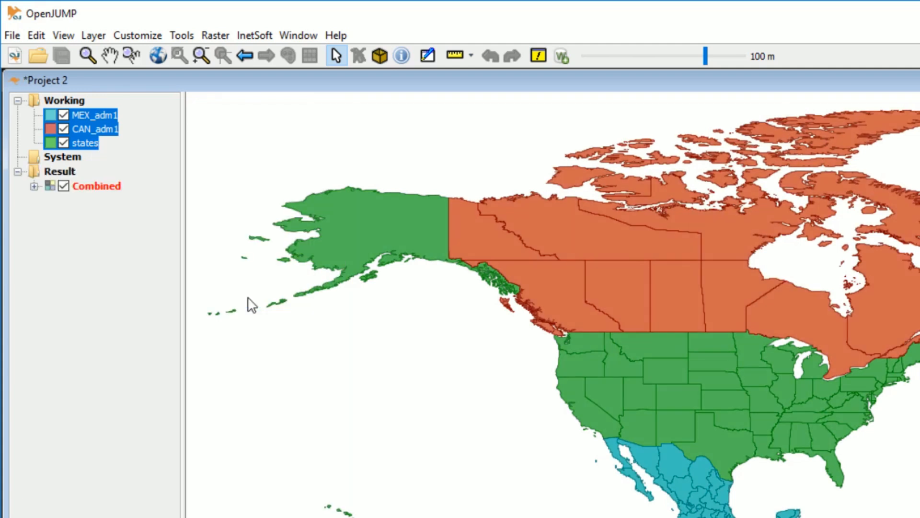
click(121, 189)
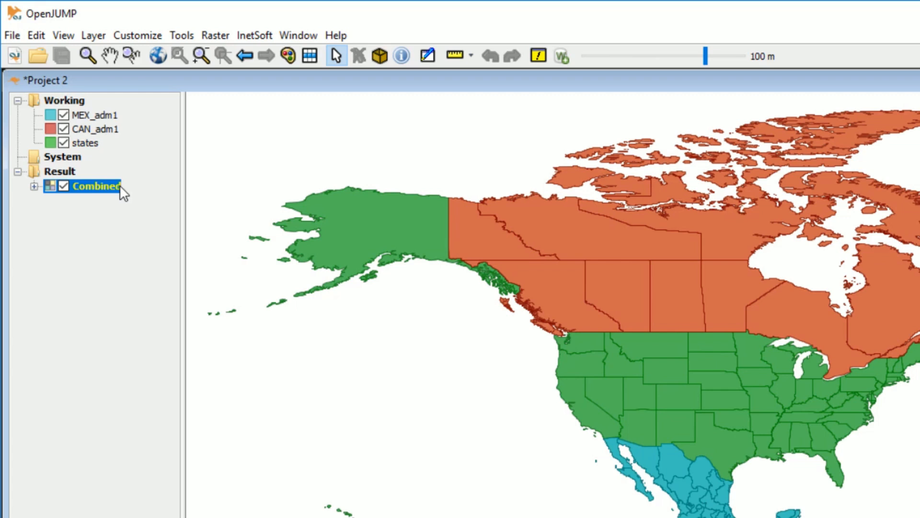
Step: Hide the MEX_adm1, CAN_adm1 and states layers, leaving only the combined layer visible
click(63, 115)
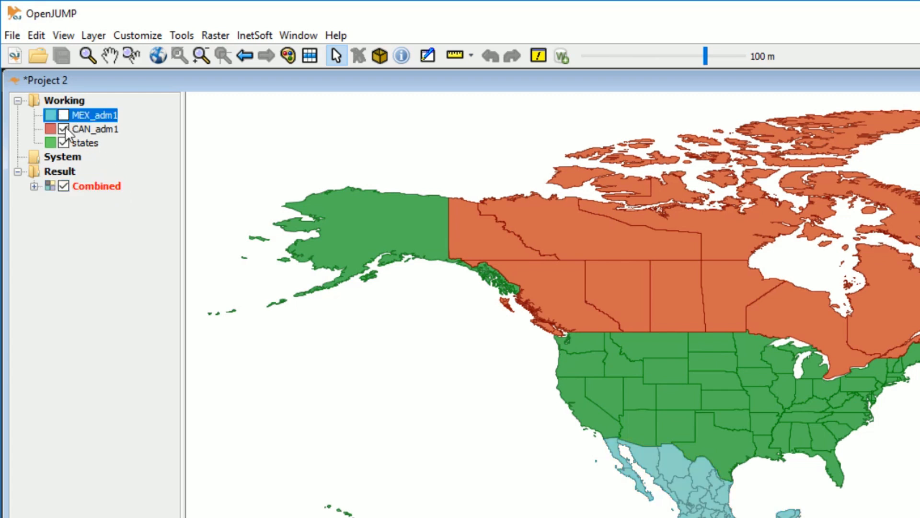
click(63, 129)
click(64, 143)
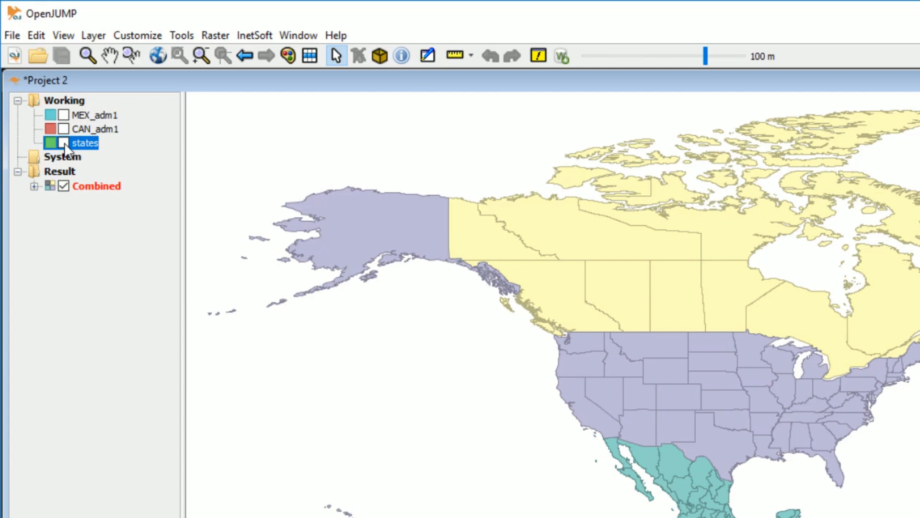
Step: Open the Combined layer's attribute table and its schema for editing
click(116, 187)
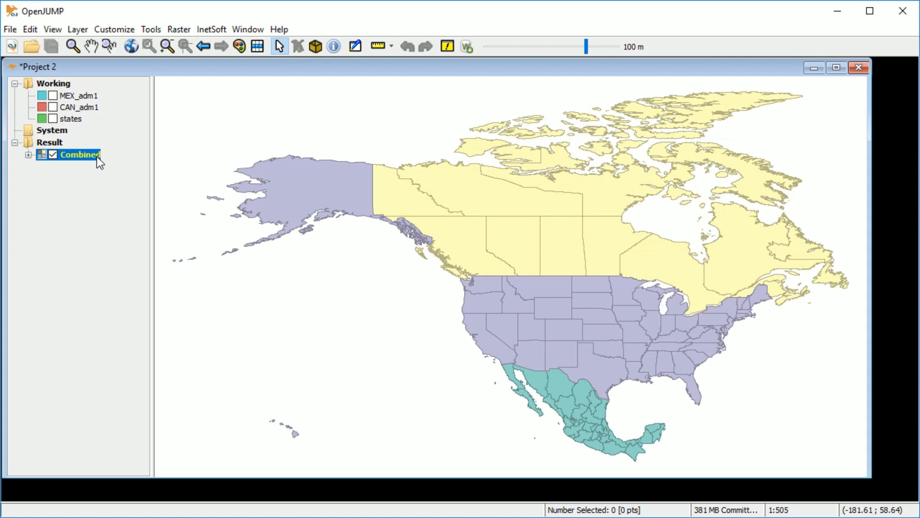
click(261, 46)
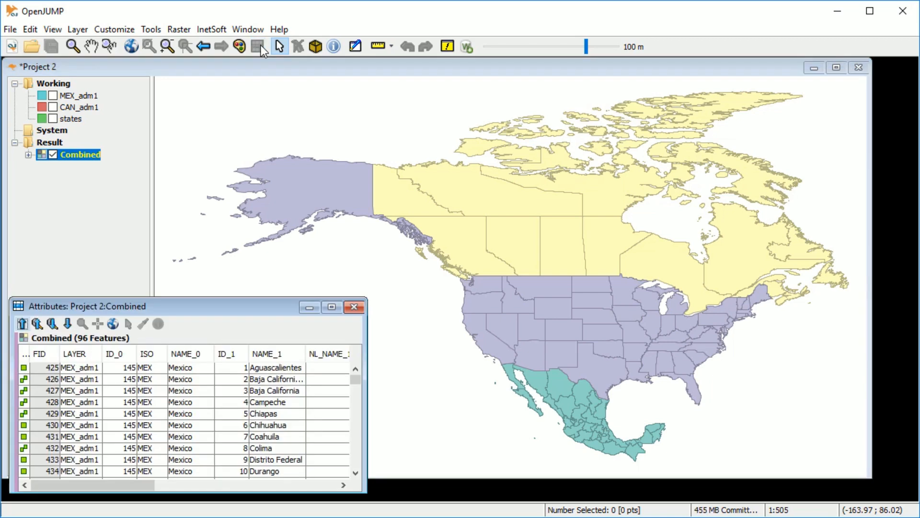
right_click(173, 383)
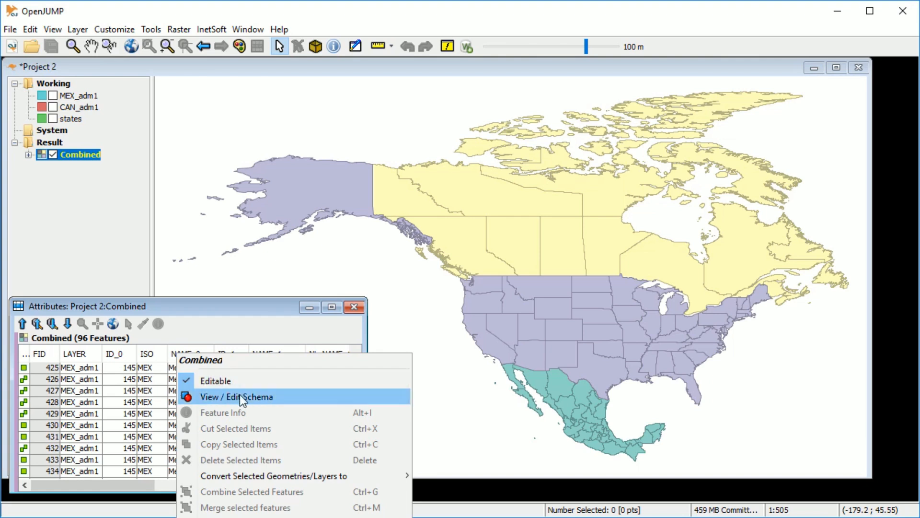
click(286, 401)
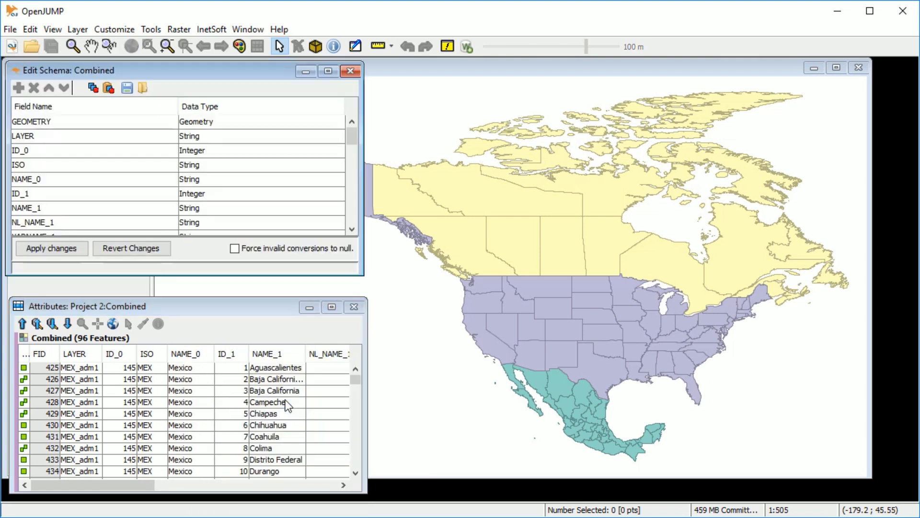
Step: Add a String field named RegionName to the end of the schema, apply the change, and check the new attribute column
scroll(226, 147, down, 1)
scroll(227, 147, down, 5)
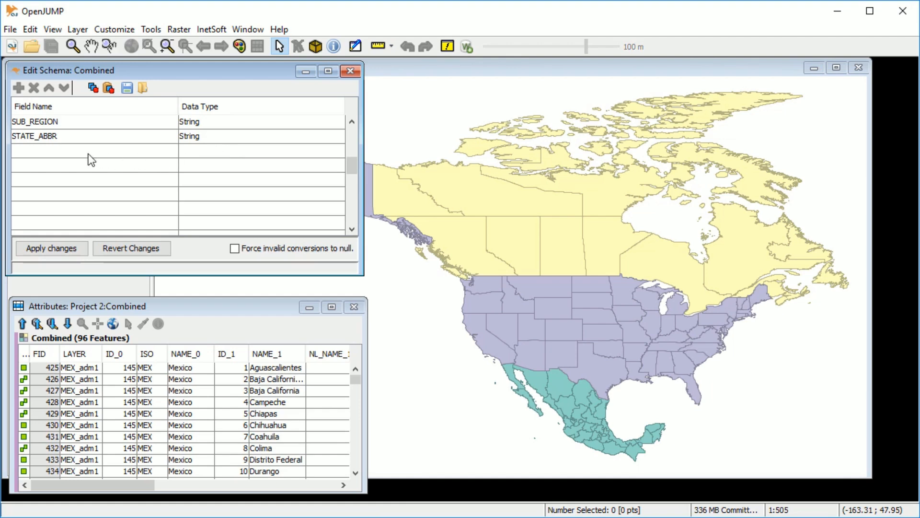
click(42, 151)
text(RegionName)
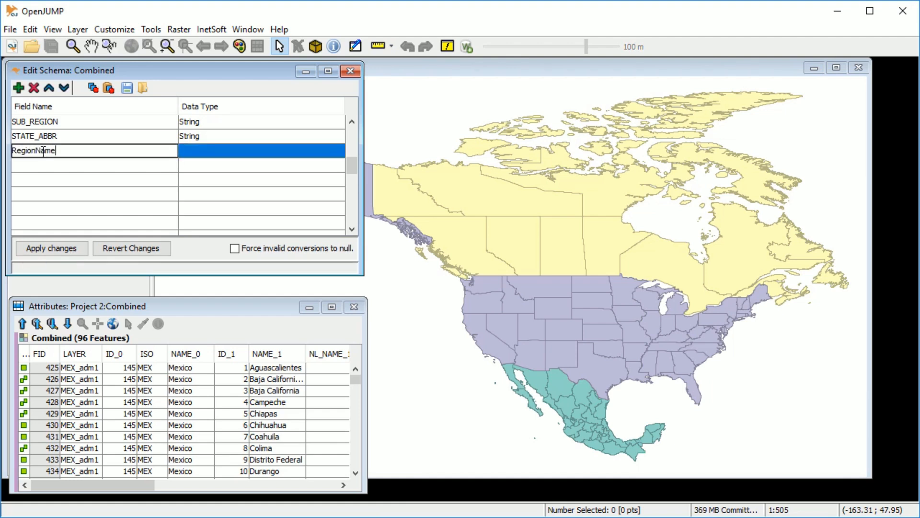
click(202, 153)
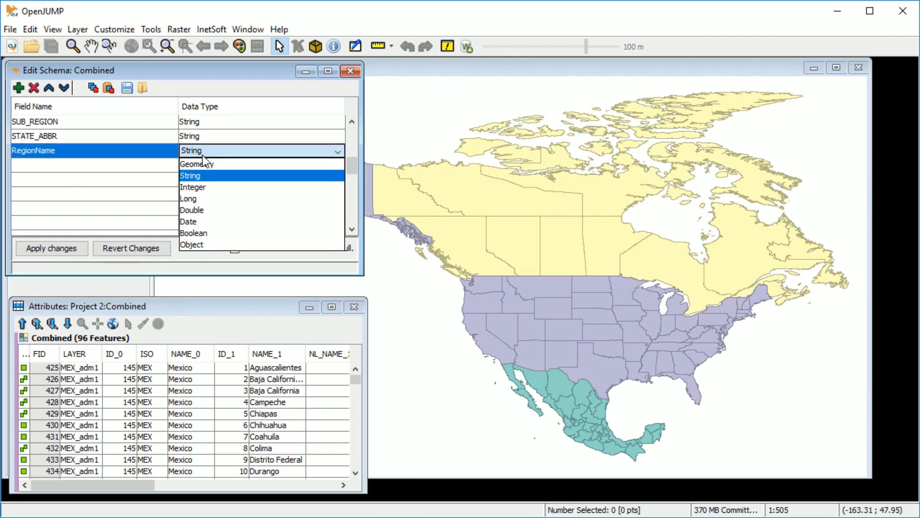
click(176, 175)
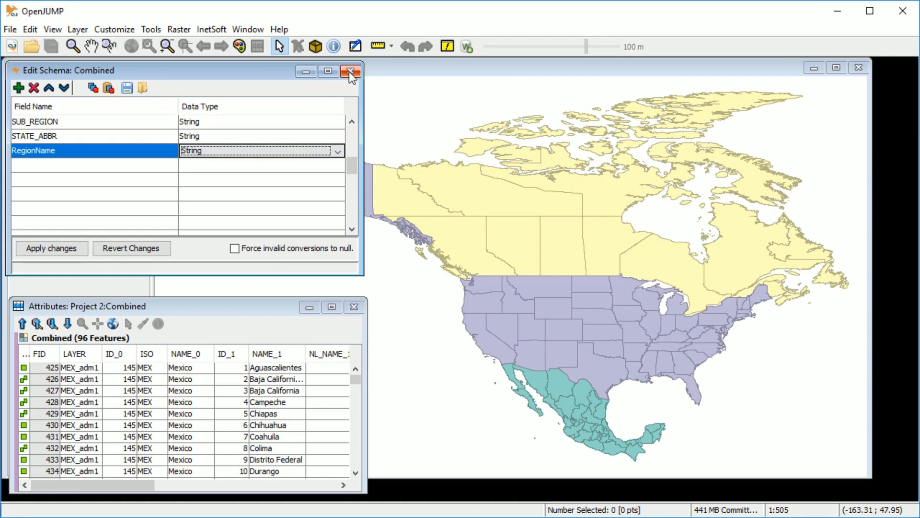
click(349, 71)
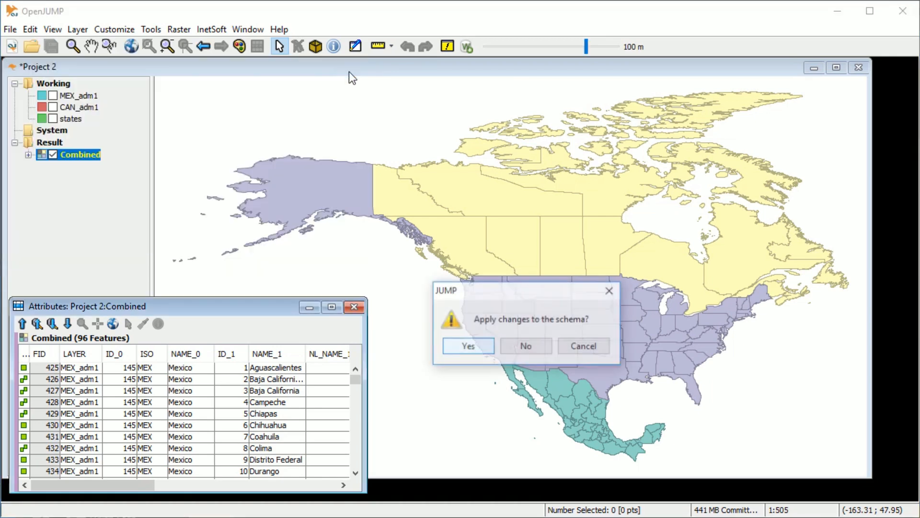
click(464, 347)
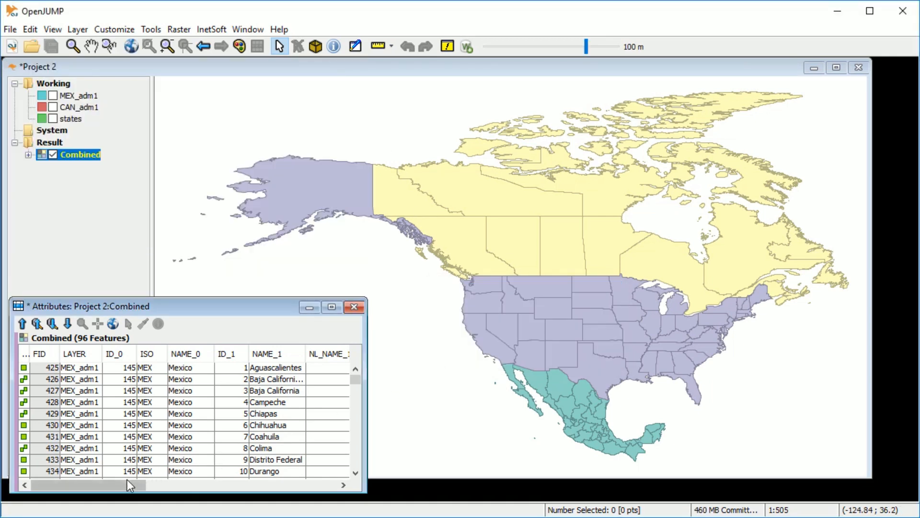
drag(120, 483, 319, 485)
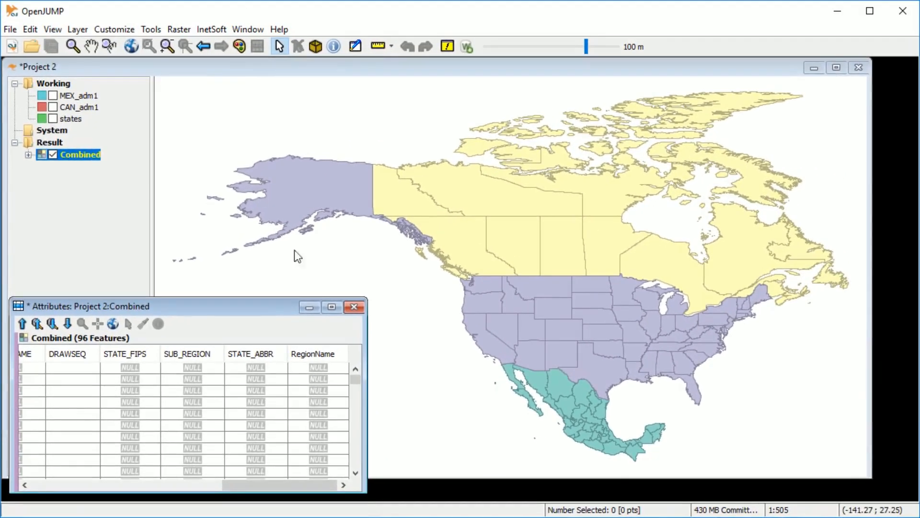
Step: Bring up the InetSoft map-processing commands for the Combined layer
click(213, 31)
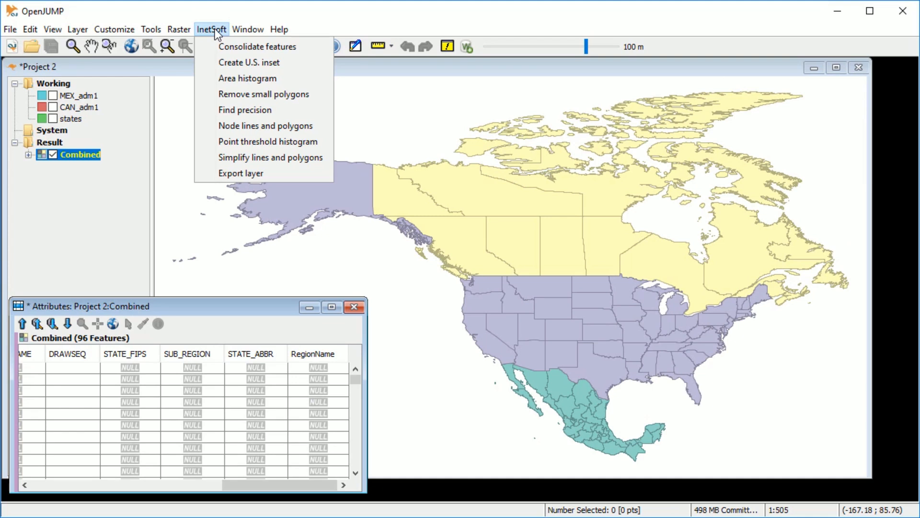